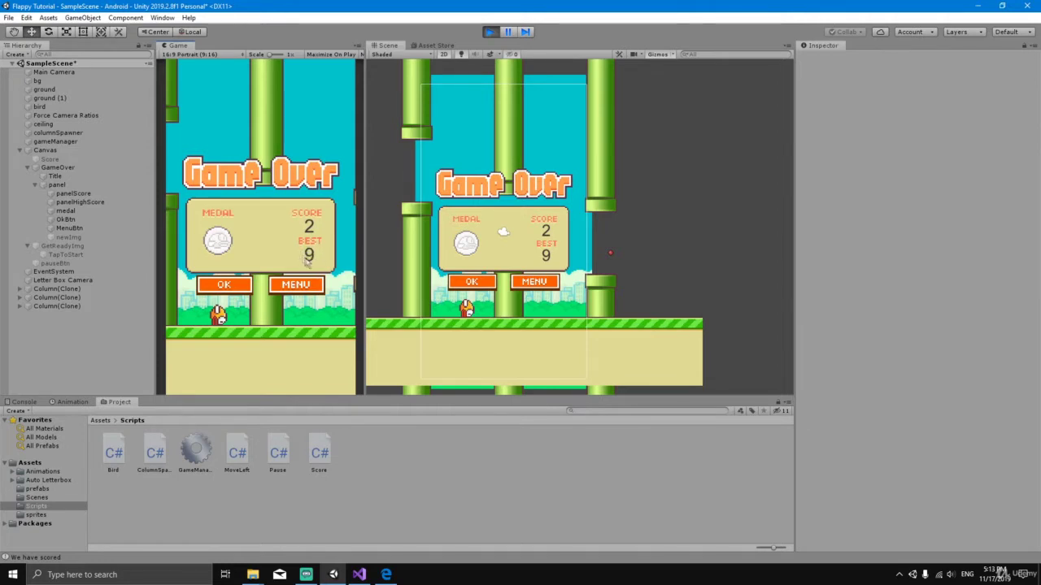
# Stop the running game and create a folder named Materials in the Assets folder
pyautogui.click(490, 33)
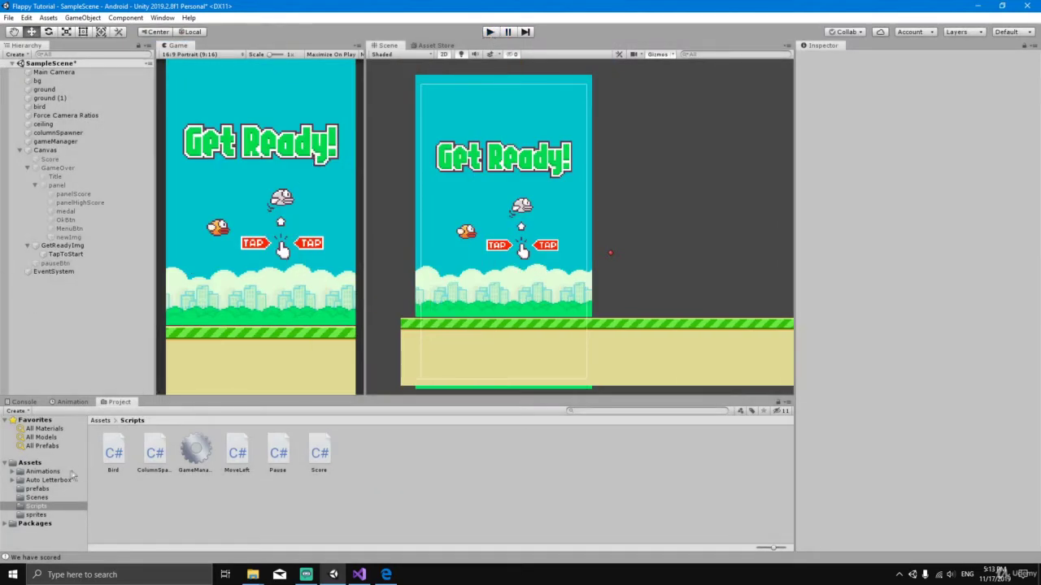
pyautogui.click(31, 463)
pyautogui.rightClick(360, 453)
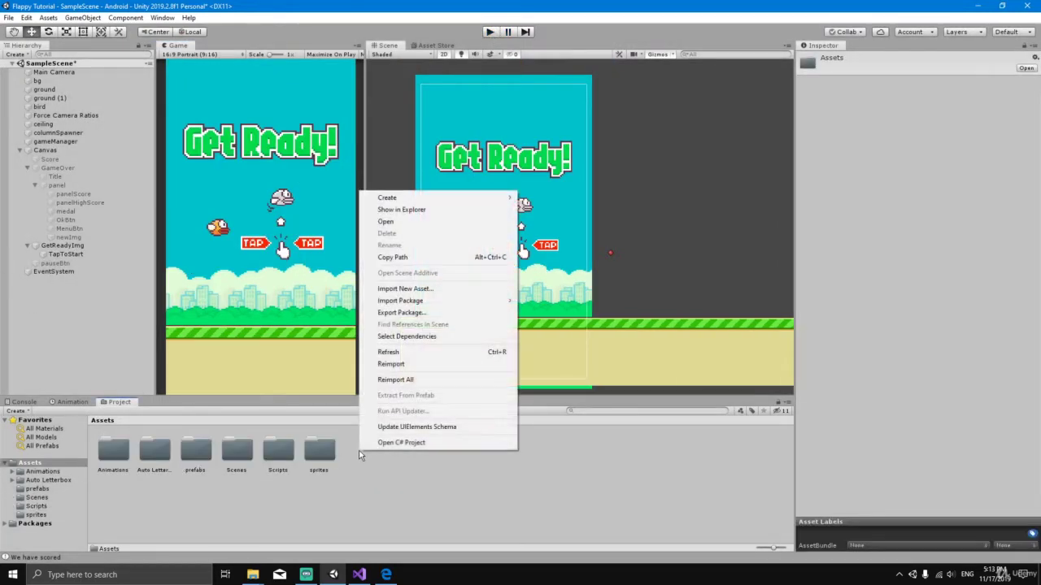
pyautogui.moveTo(419, 200)
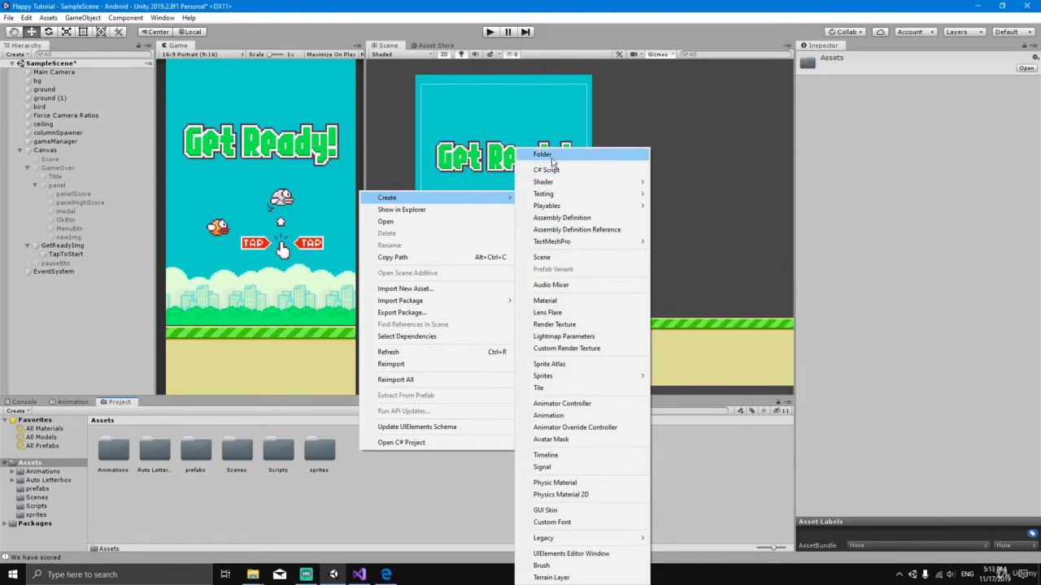
pyautogui.click(546, 155)
pyautogui.press('BackSpace')
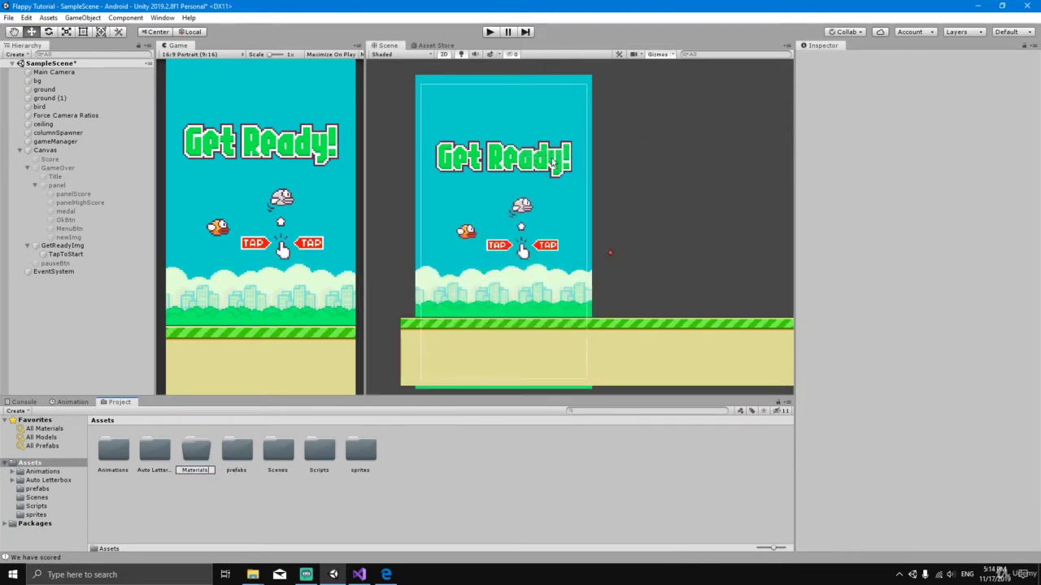
pyautogui.press('Return')
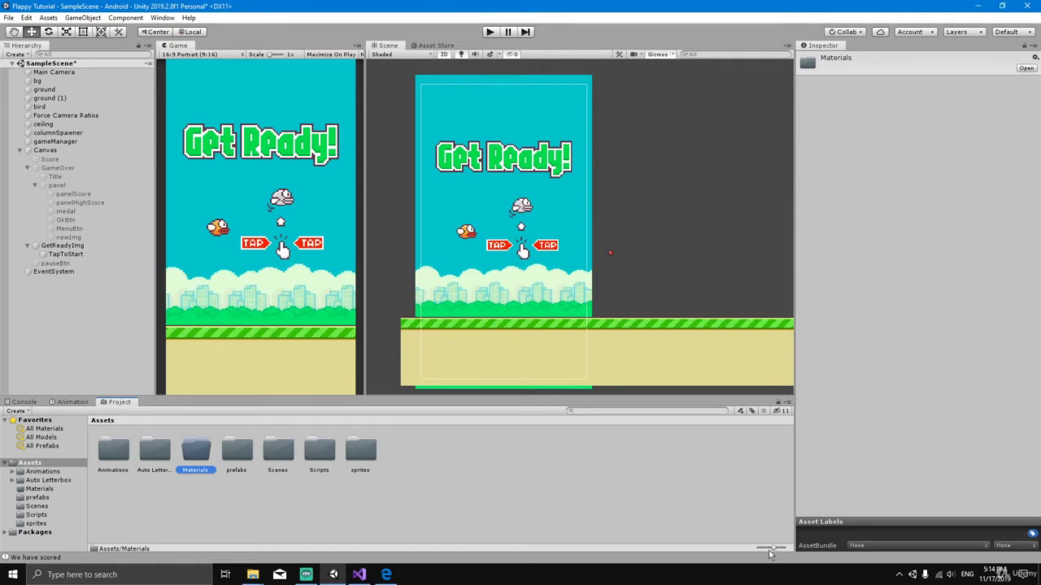
# Enlarge the asset thumbnails slightly and create a folder named Fonts in the Assets folder
pyautogui.moveTo(774, 550); pyautogui.dragTo(779, 550)
pyautogui.click(547, 495)
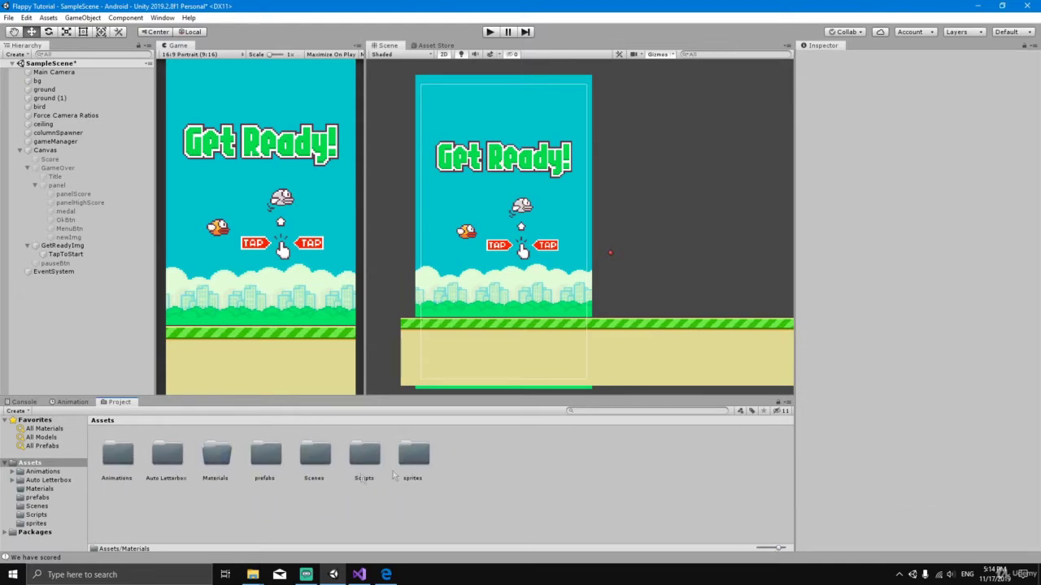
pyautogui.rightClick(457, 456)
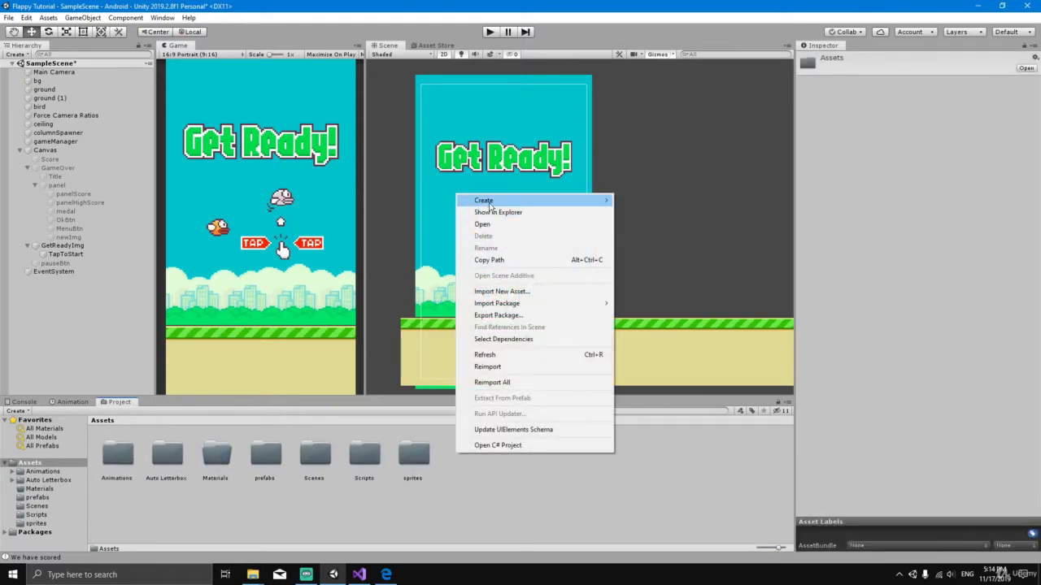
pyautogui.moveTo(488, 204)
pyautogui.click(661, 156)
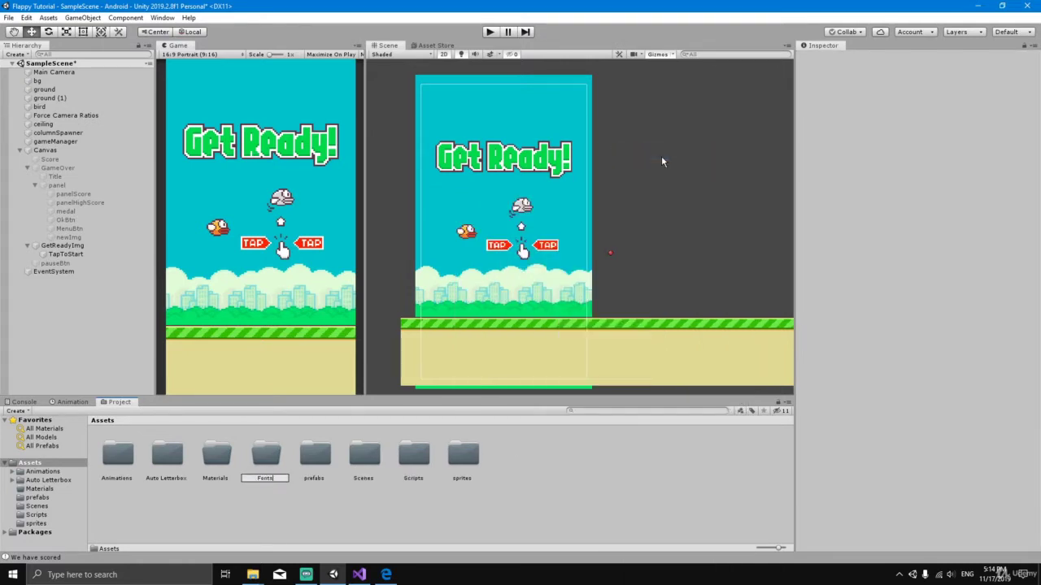
pyautogui.press('Return')
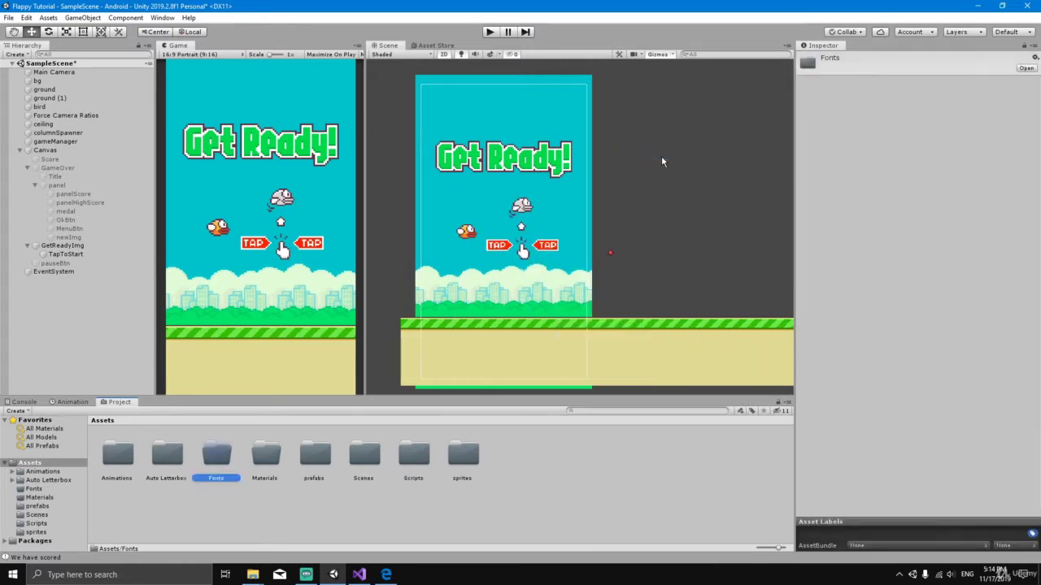
pyautogui.click(503, 483)
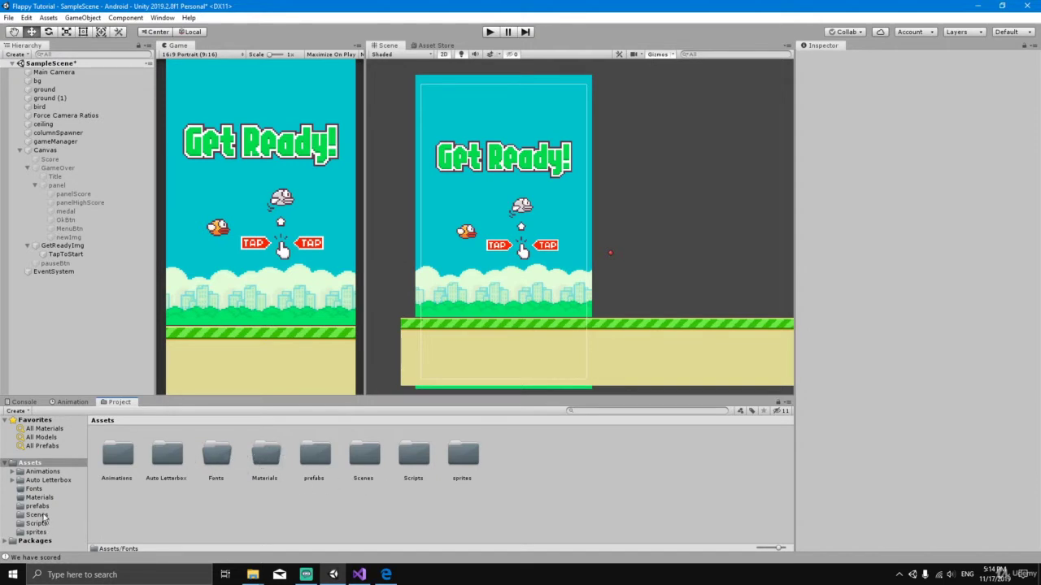
# Set the FLAPPY_FONT sprite's filter mode to Point (no filter) and its compression to None, and apply the import settings
pyautogui.click(47, 534)
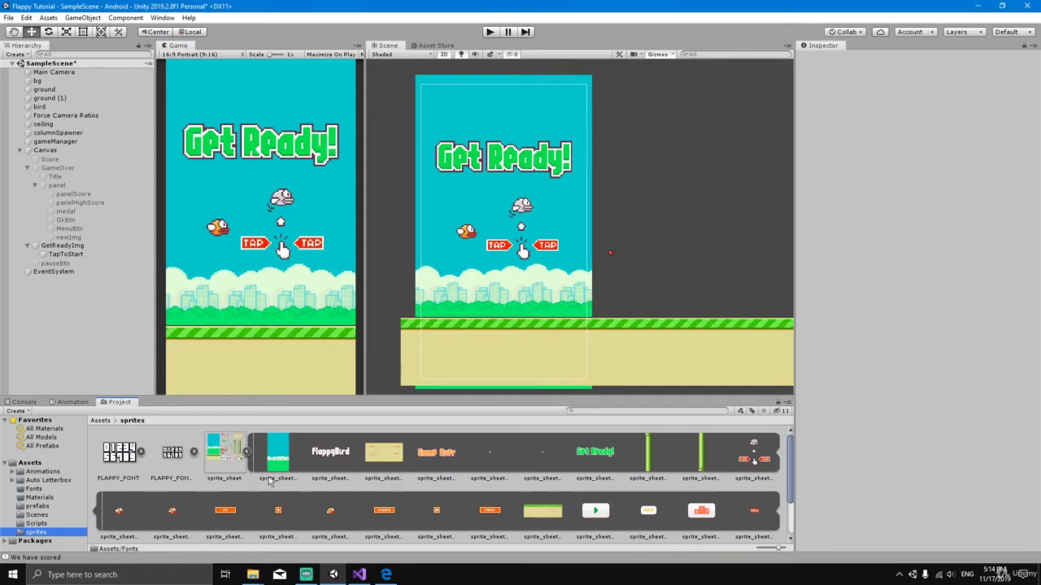
pyautogui.click(247, 453)
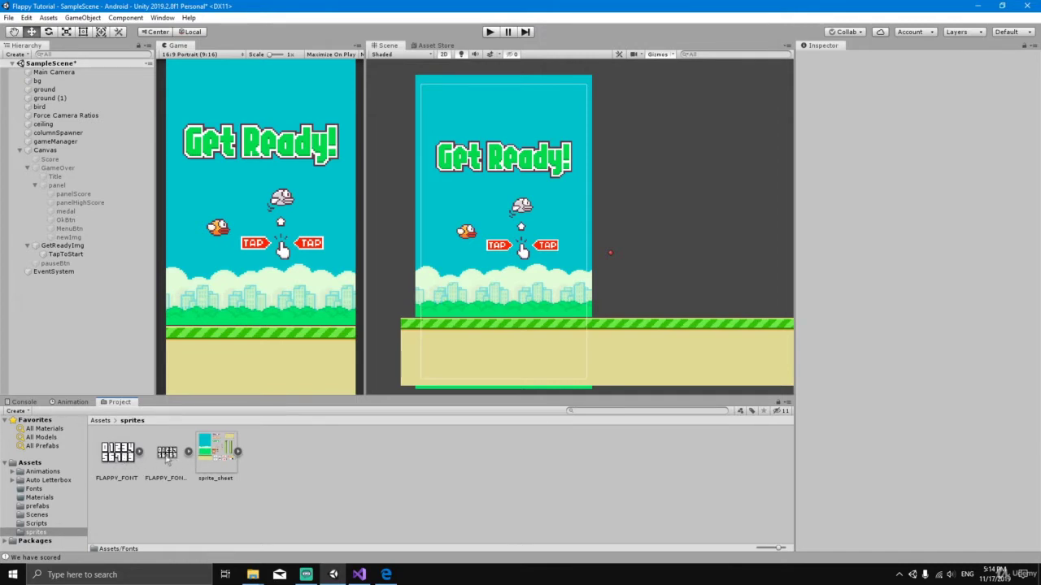
pyautogui.click(126, 461)
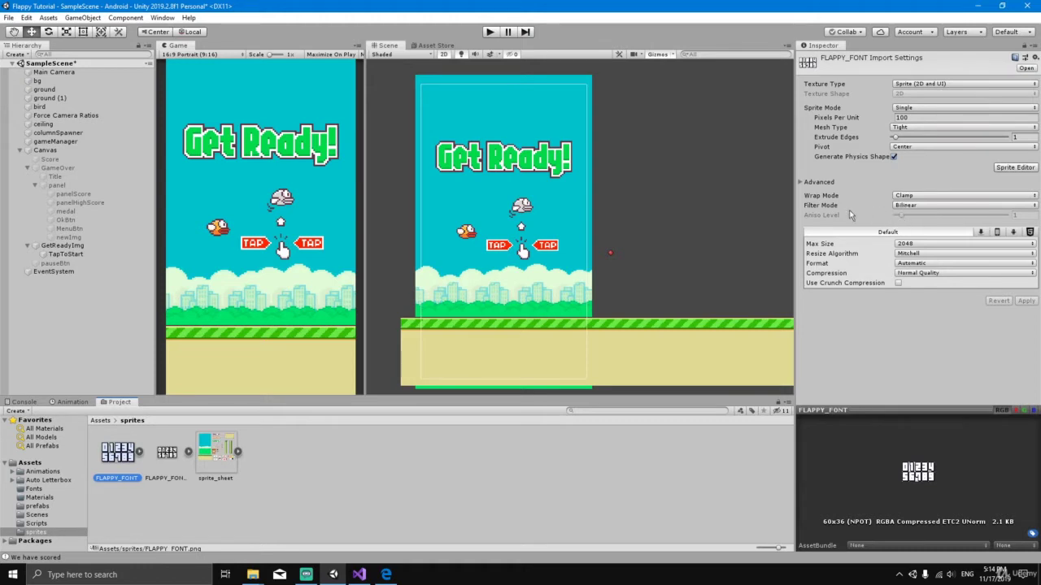
pyautogui.click(909, 205)
pyautogui.click(914, 215)
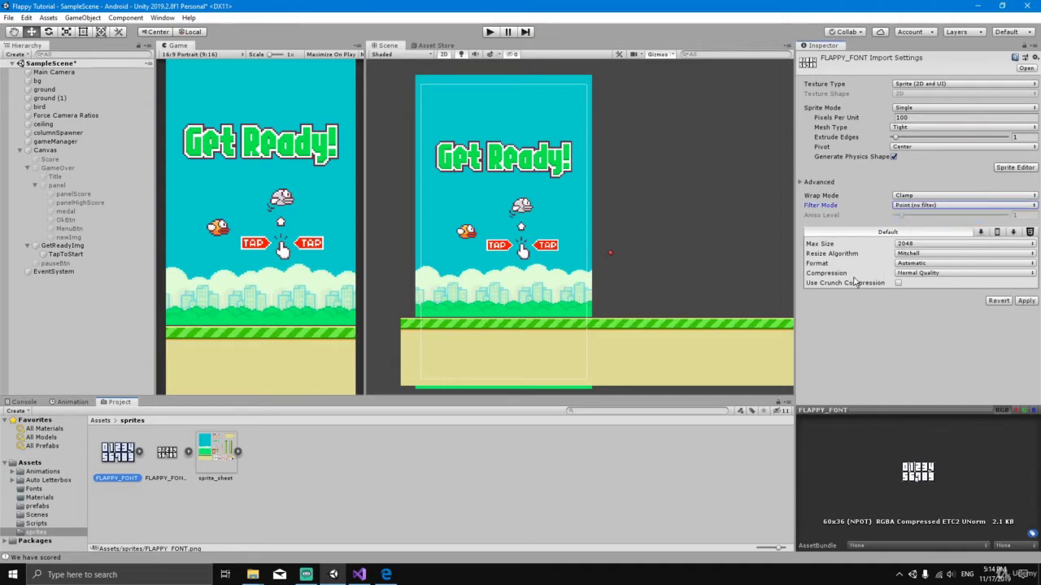
pyautogui.click(915, 274)
pyautogui.click(918, 282)
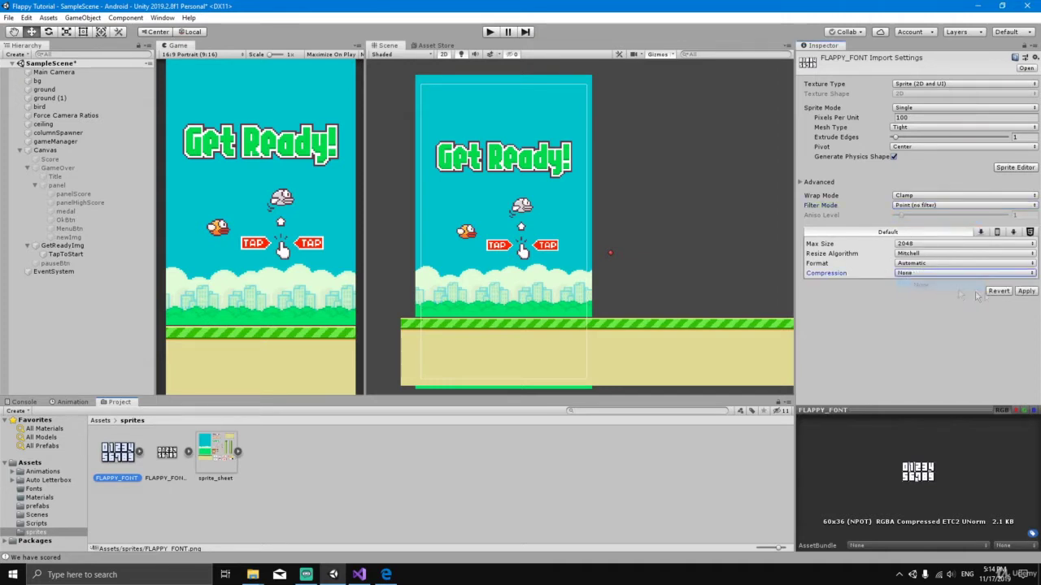
pyautogui.click(1018, 292)
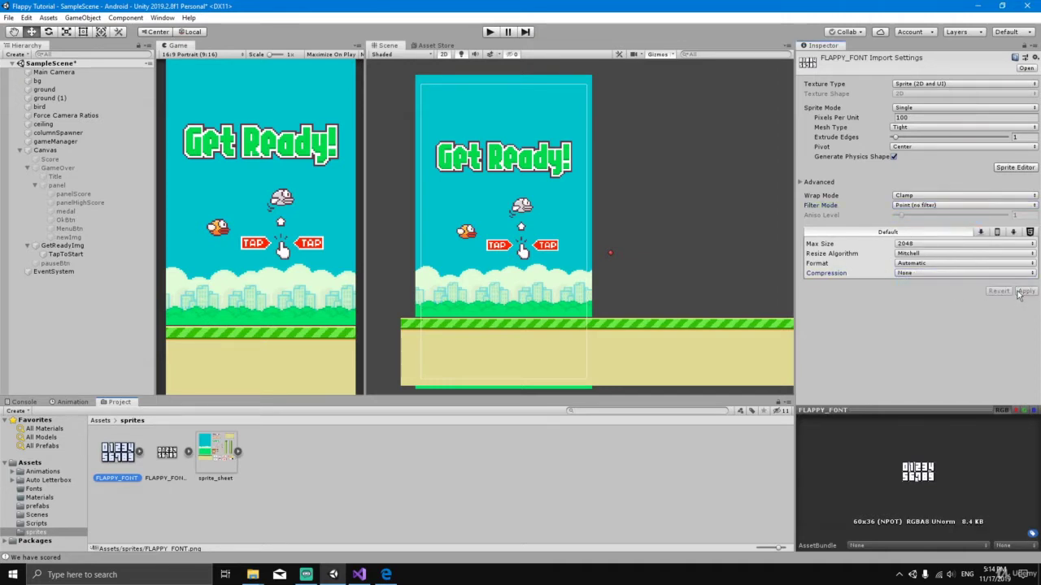
# Apply Point (no filter) filtering and no compression to the FLAPPY_FONT_MIDDLE sprite's import settings
pyautogui.click(167, 452)
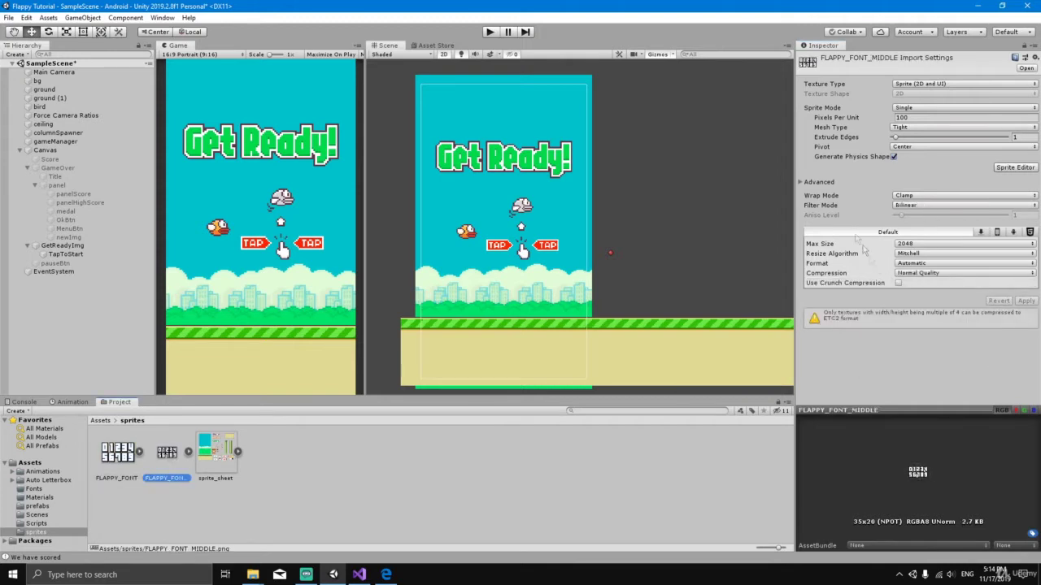
pyautogui.click(902, 206)
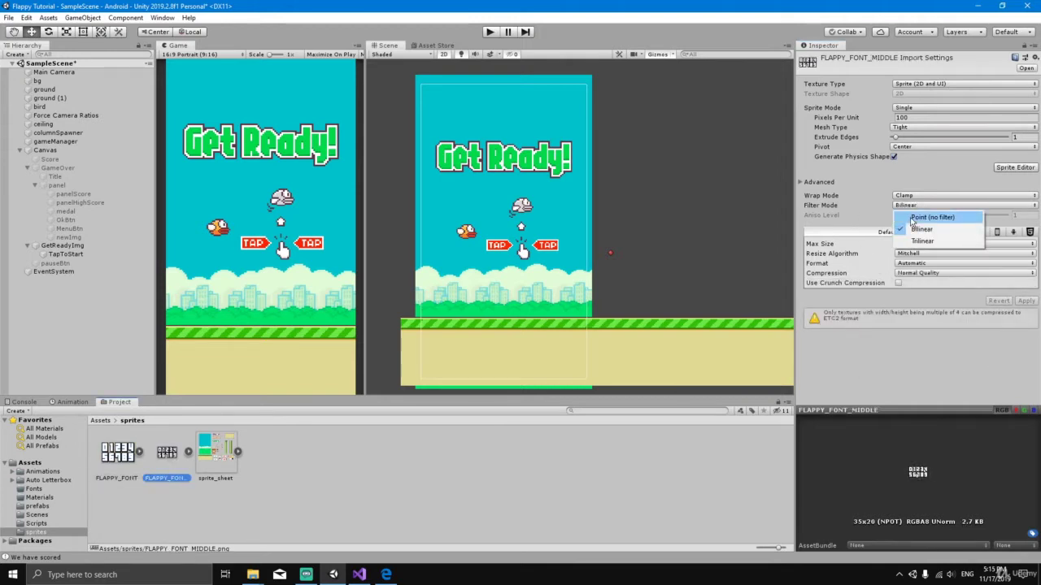
pyautogui.click(915, 214)
pyautogui.click(914, 276)
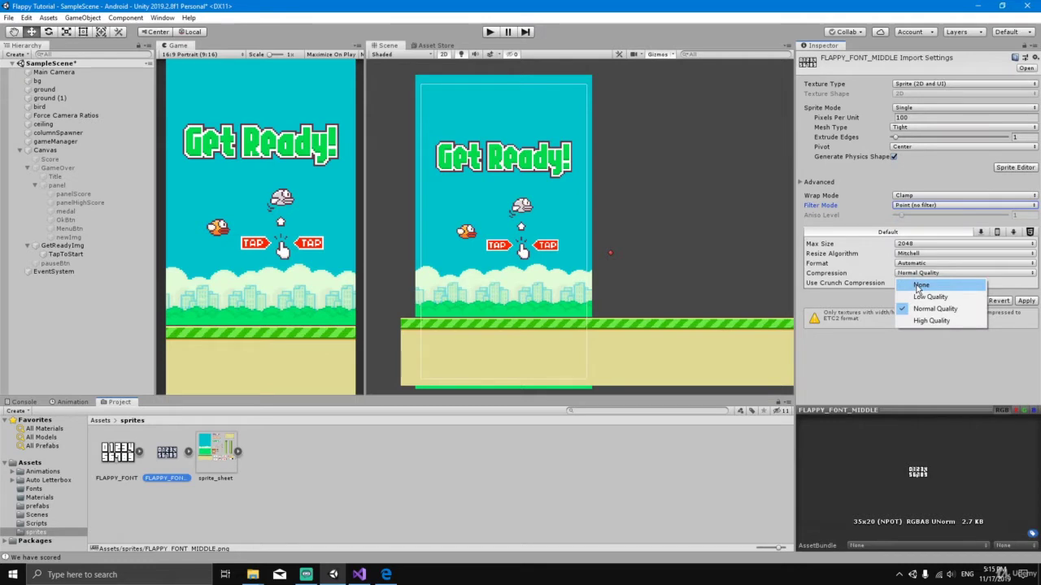
pyautogui.click(920, 286)
pyautogui.click(1025, 292)
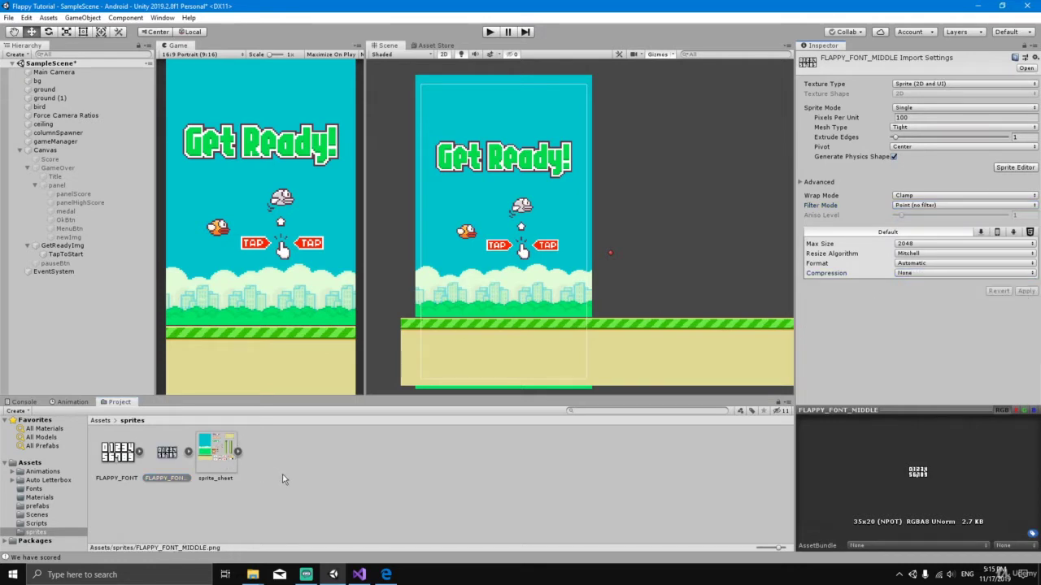
pyautogui.click(114, 456)
pyautogui.click(165, 457)
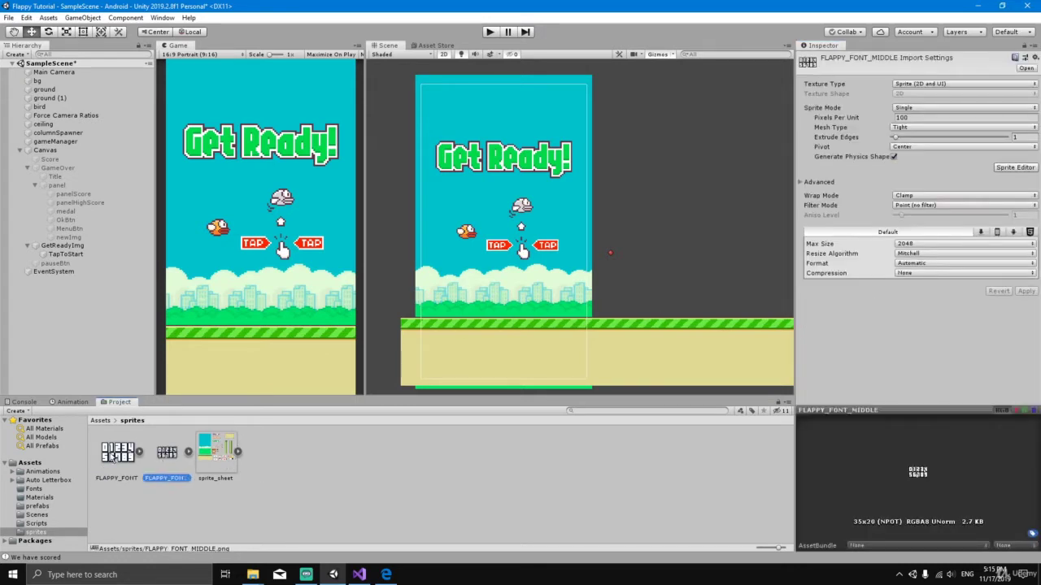
pyautogui.click(114, 457)
pyautogui.click(159, 457)
pyautogui.click(114, 457)
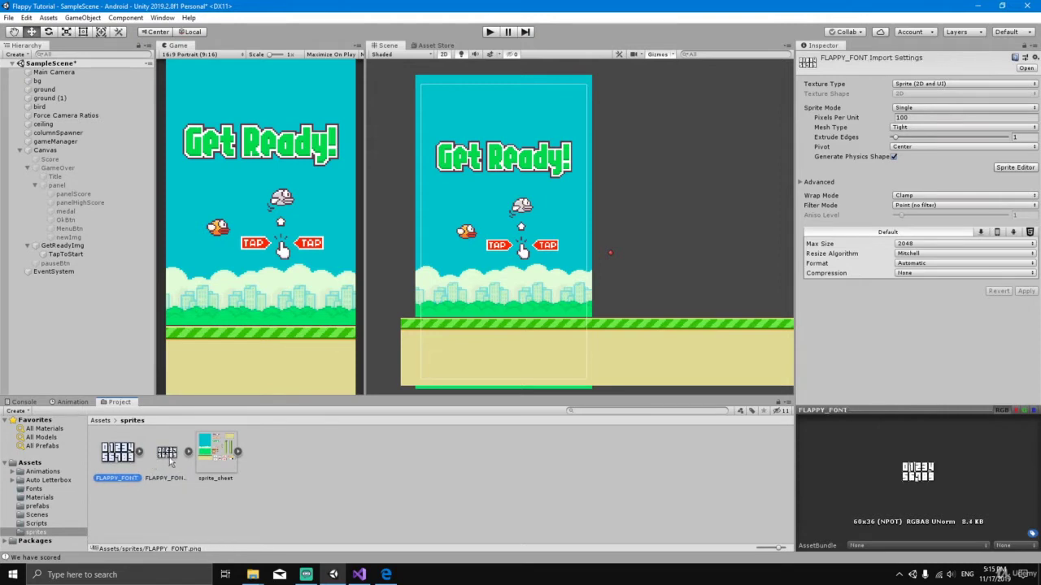
# Create a material named Flappy Large in the Materials folder
pyautogui.click(41, 498)
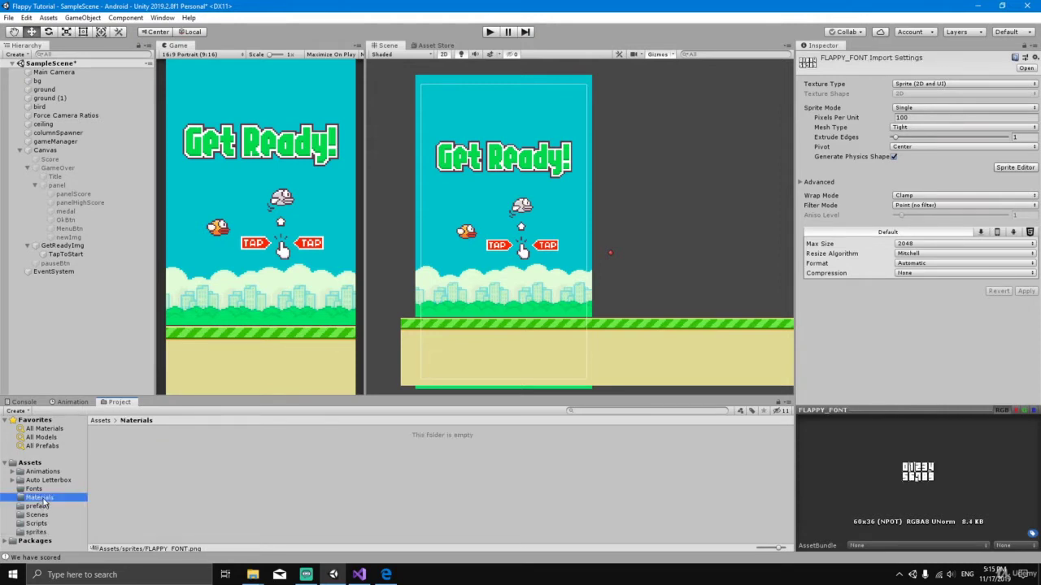
pyautogui.click(114, 452)
pyautogui.rightClick(114, 452)
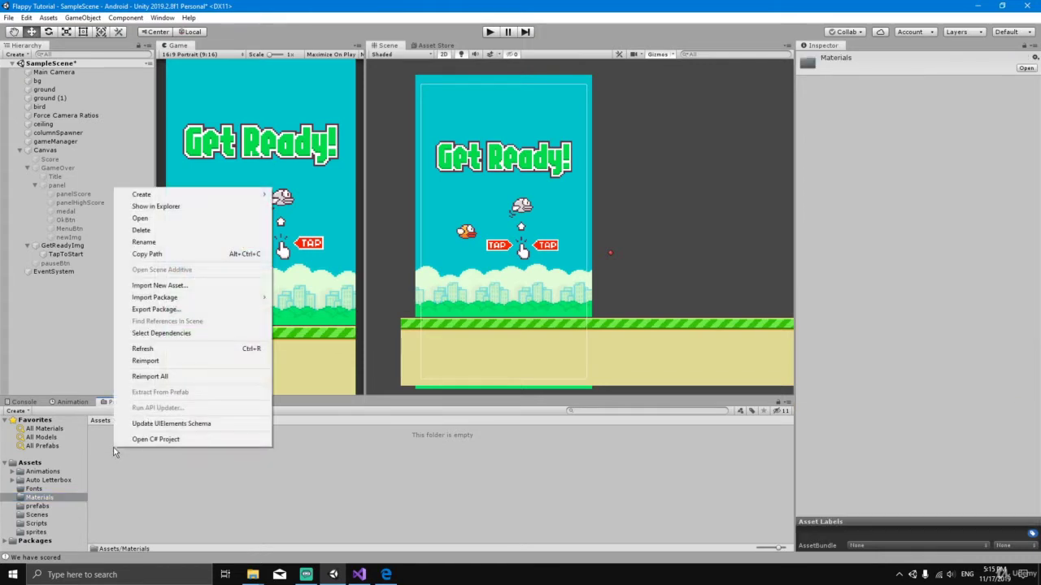
pyautogui.moveTo(186, 196)
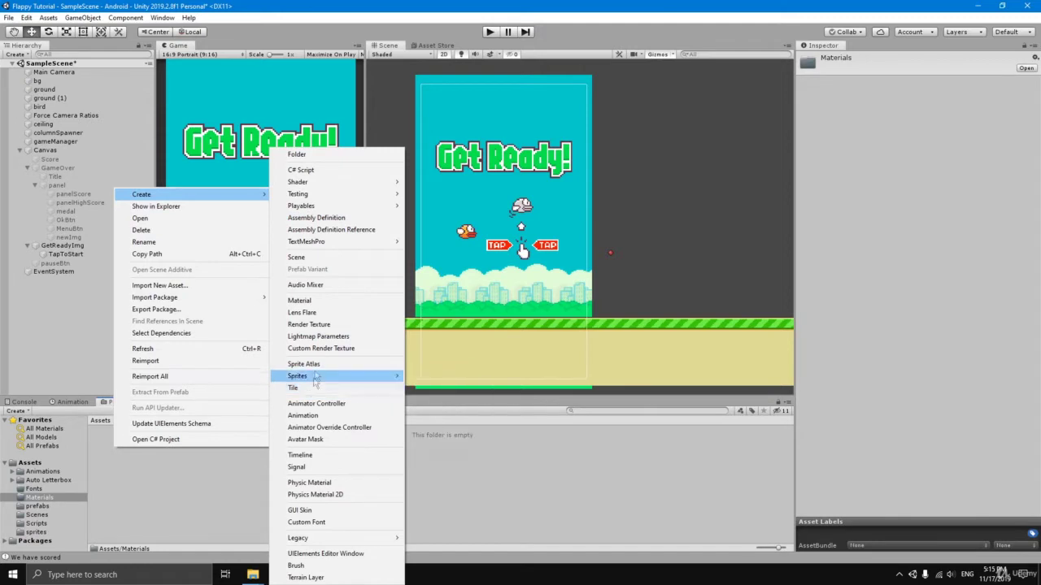
pyautogui.click(299, 302)
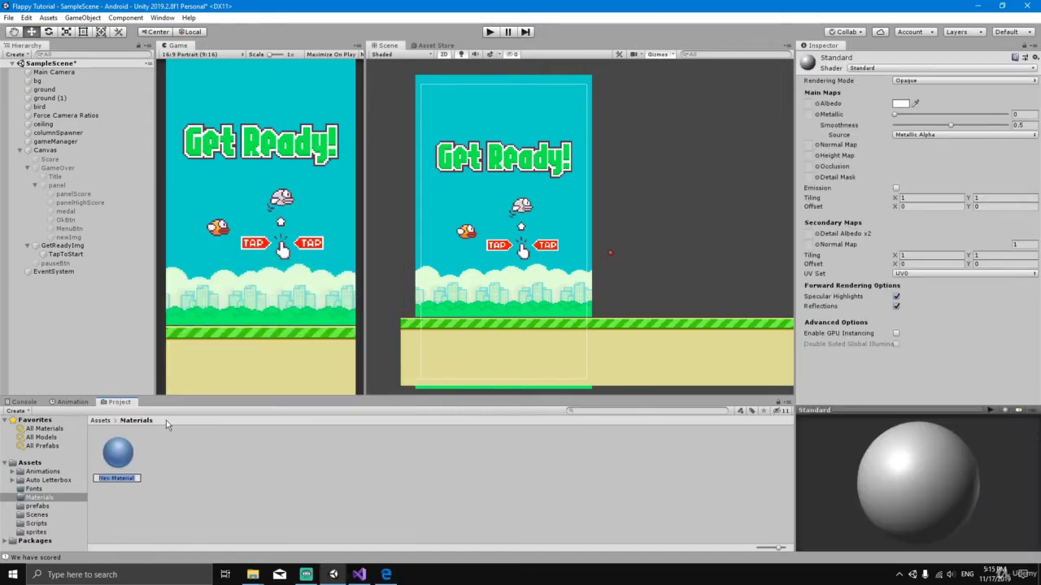
pyautogui.press('BackSpace')
pyautogui.write('Flappy Large')
pyautogui.press('Return')
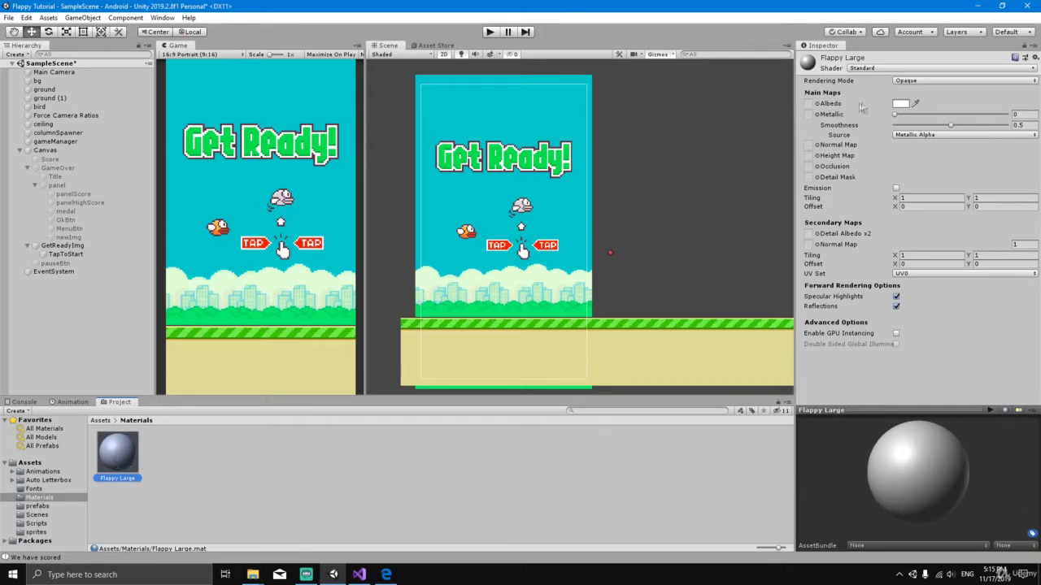
# Assign the FLAPPY_FONT texture to the Flappy Large material's Albedo map
pyautogui.click(817, 104)
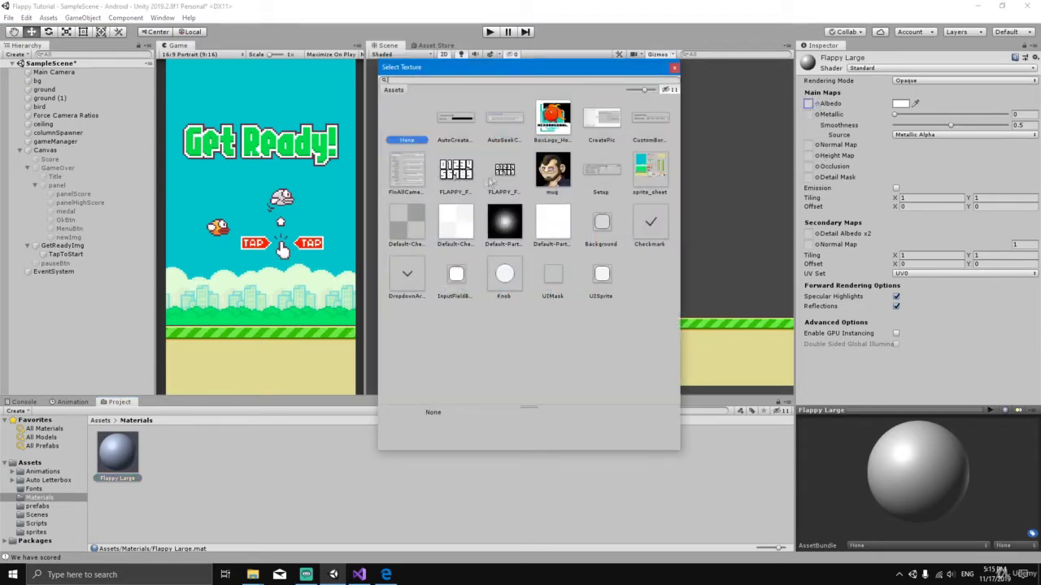
pyautogui.click(459, 173)
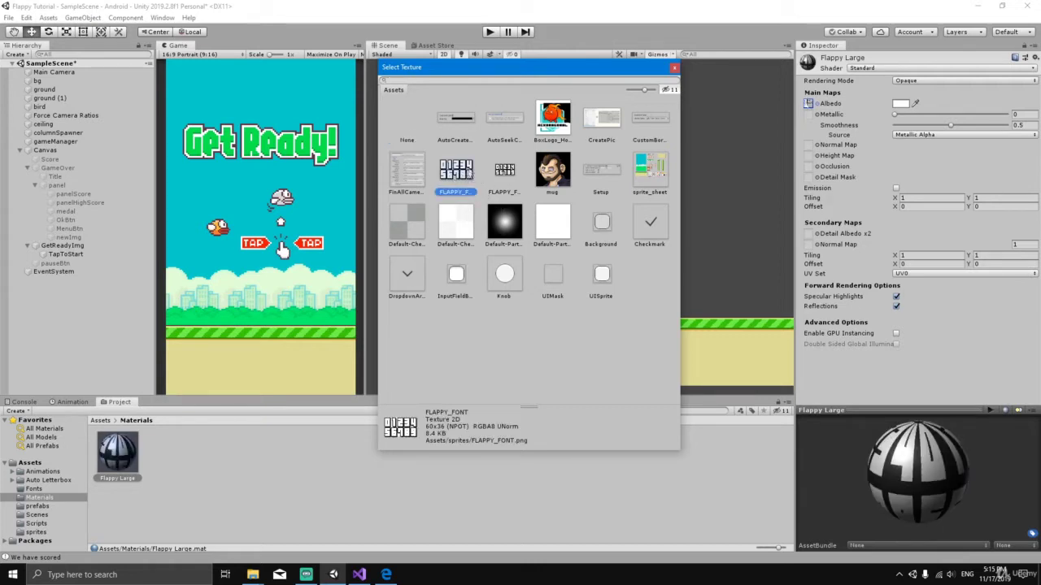
pyautogui.click(674, 69)
pyautogui.click(168, 467)
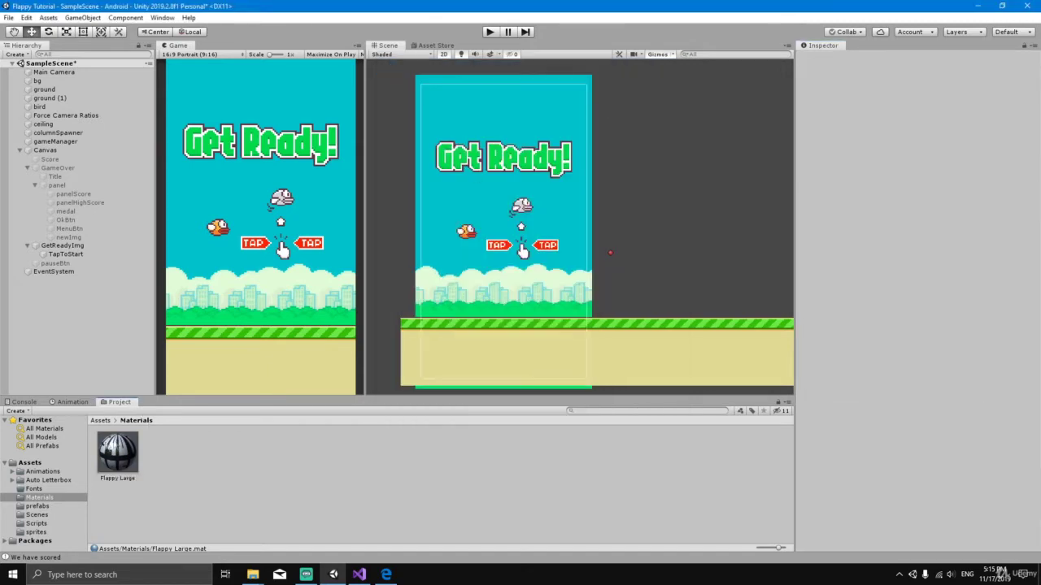
pyautogui.click(128, 458)
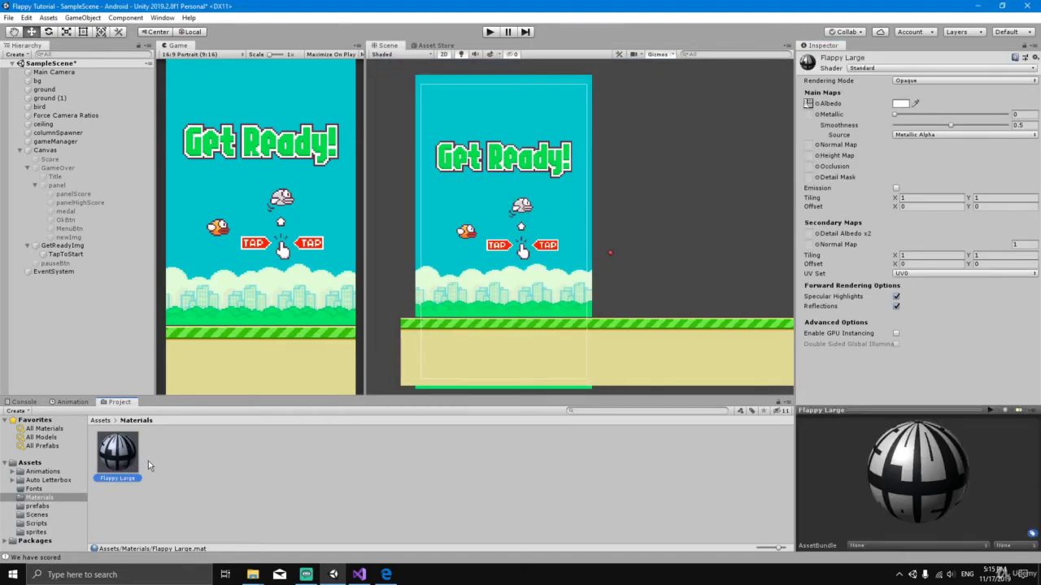
# Create a custom font named Flappy Large in the Fonts folder
pyautogui.click(51, 489)
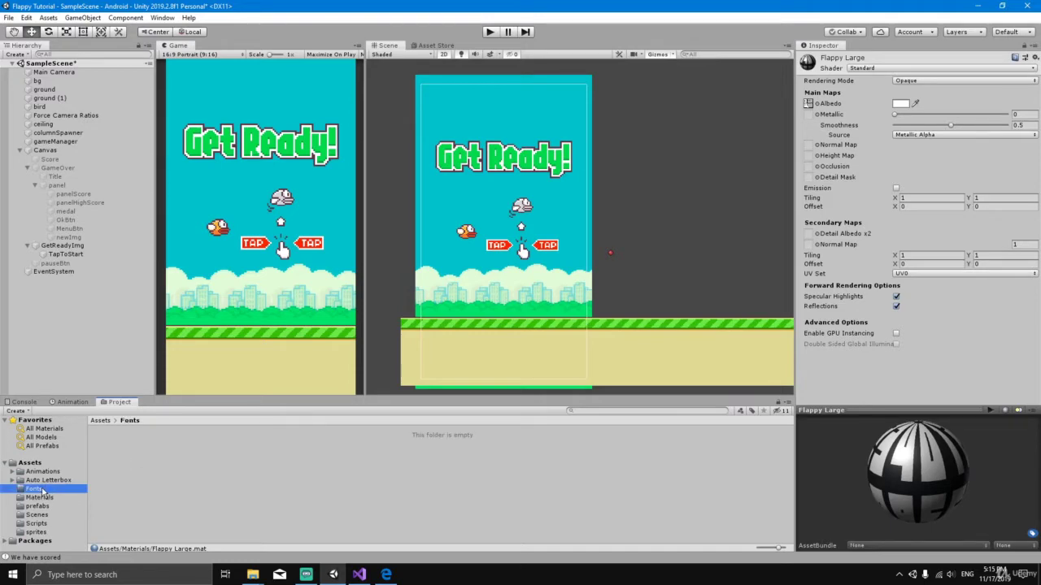
pyautogui.rightClick(117, 459)
pyautogui.moveTo(173, 201)
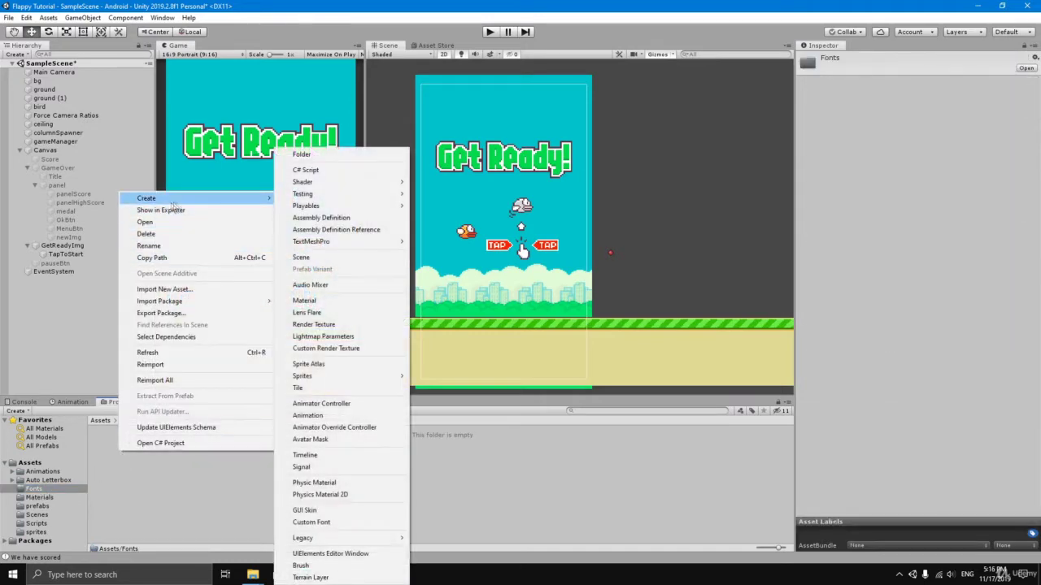
pyautogui.click(329, 523)
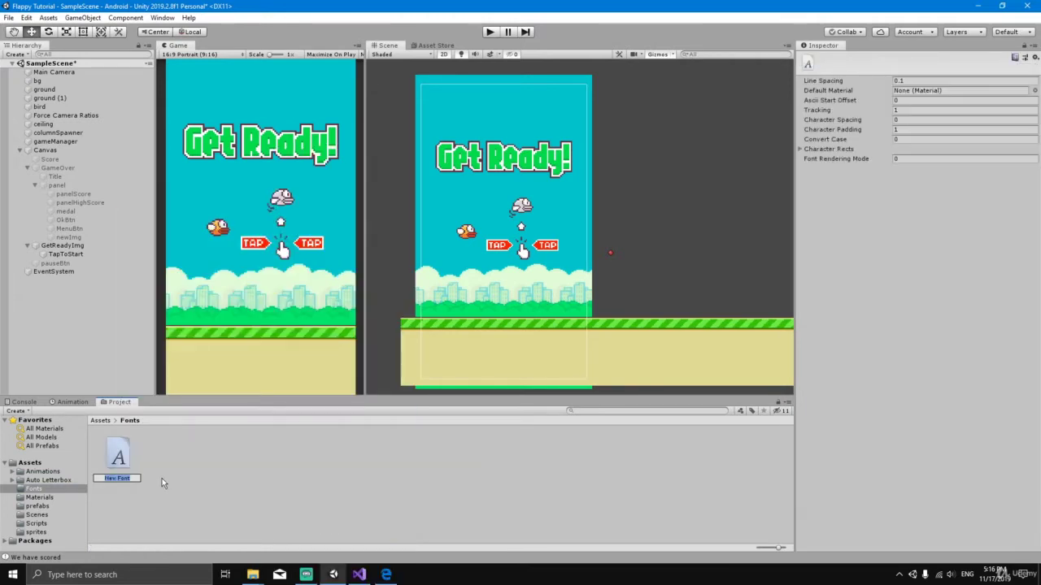
pyautogui.press('BackSpace')
pyautogui.write('Flappy Large')
pyautogui.press('Return')
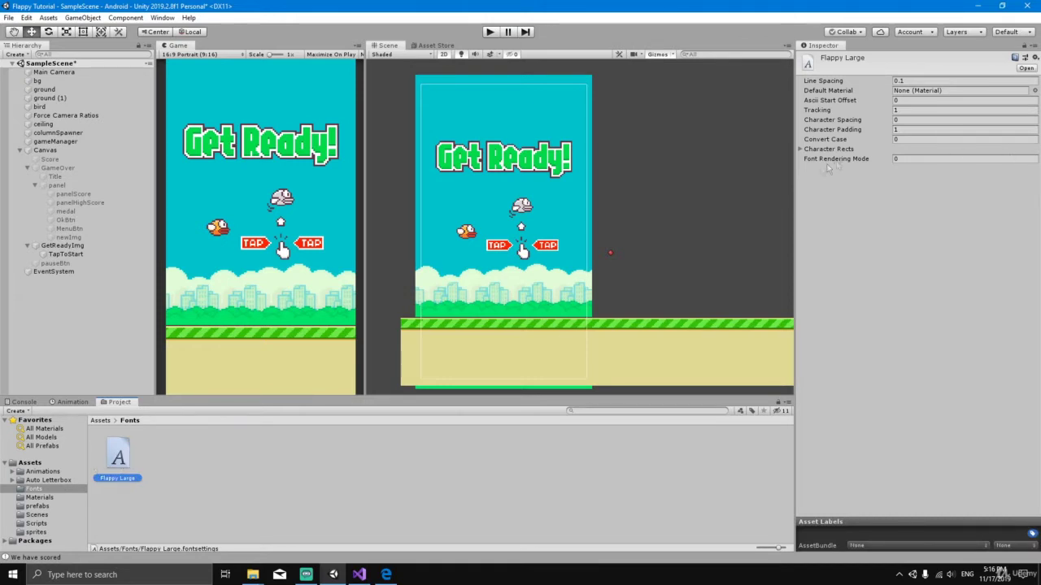
# Widen the font settings area and assign the Flappy Large material as the Flappy Large font's Default Material
pyautogui.moveTo(794, 185); pyautogui.dragTo(737, 186)
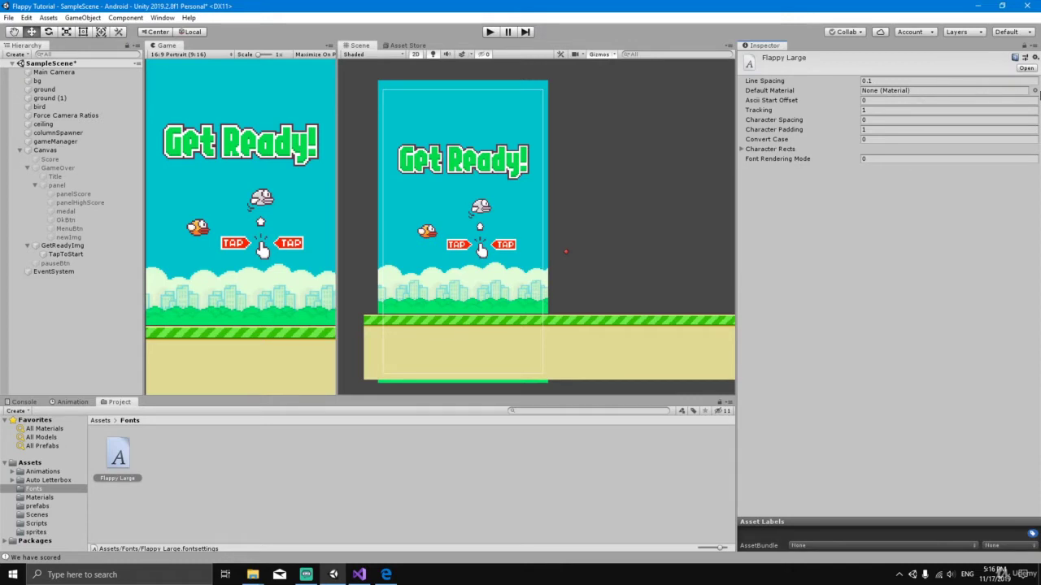
pyautogui.click(1034, 90)
pyautogui.click(450, 118)
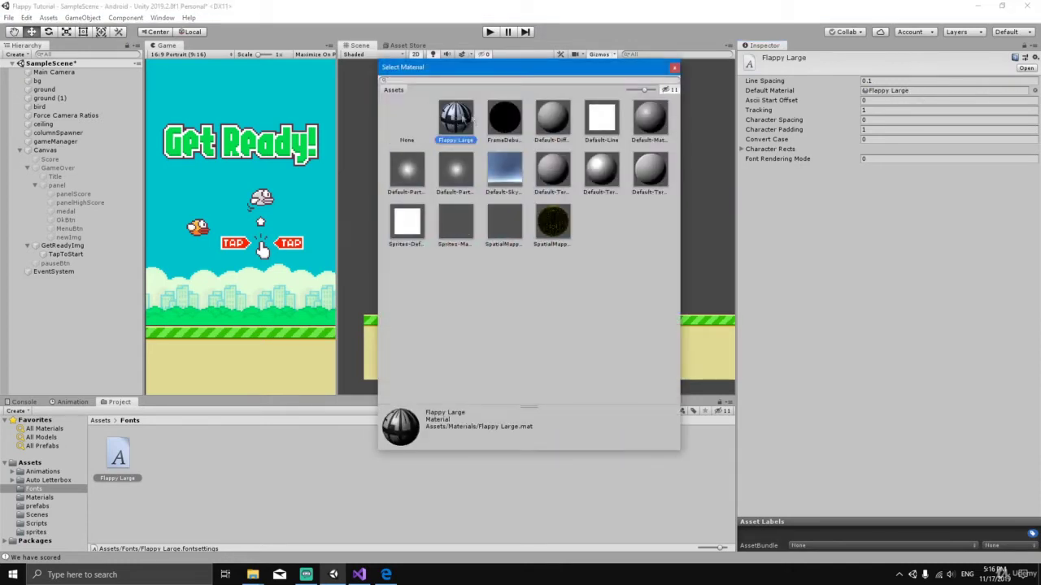
pyautogui.click(674, 68)
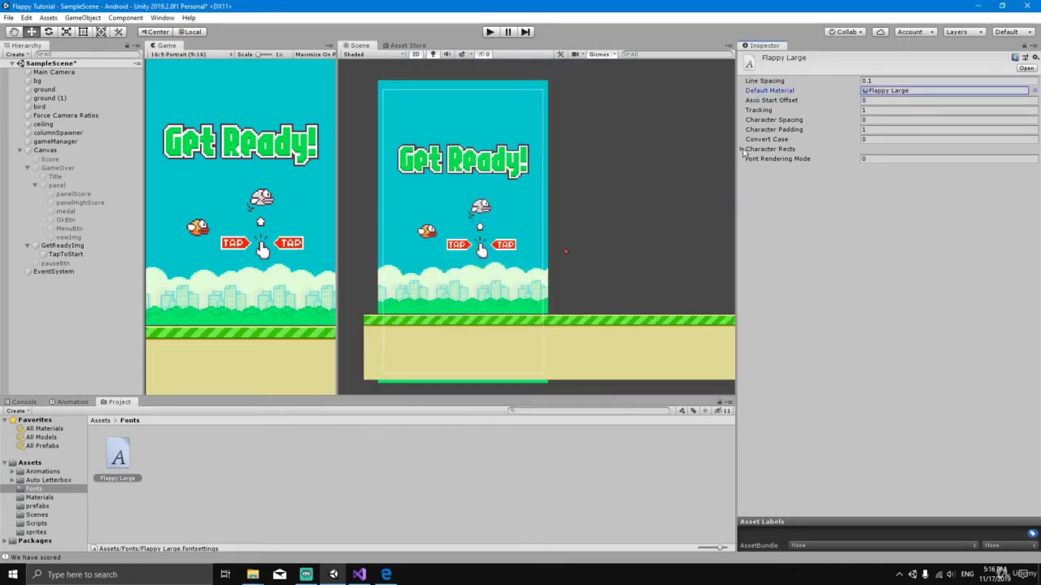
# Set the Flappy Large font's Character Rects size to 10
pyautogui.click(743, 150)
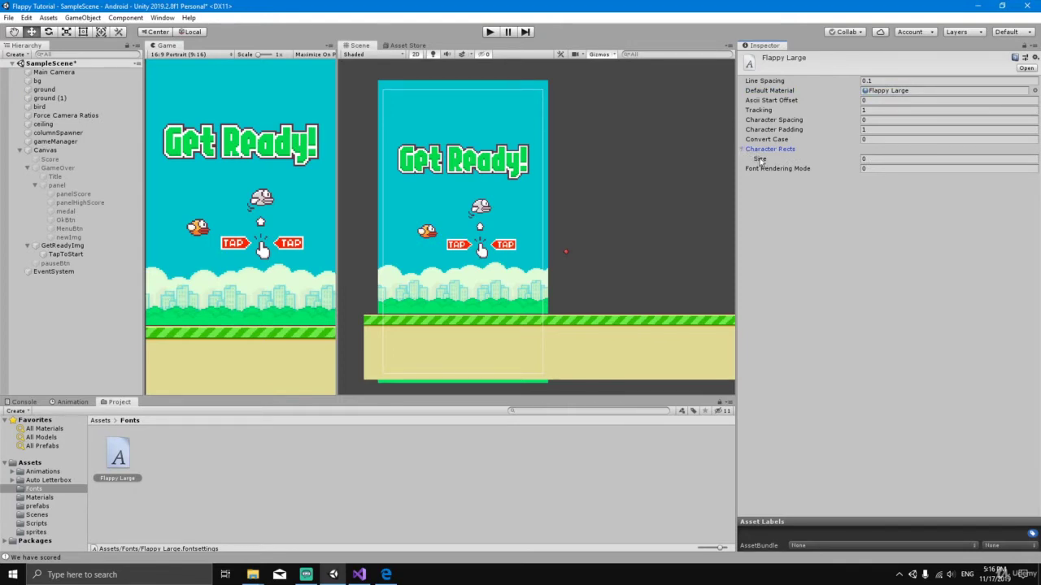
pyautogui.click(873, 160)
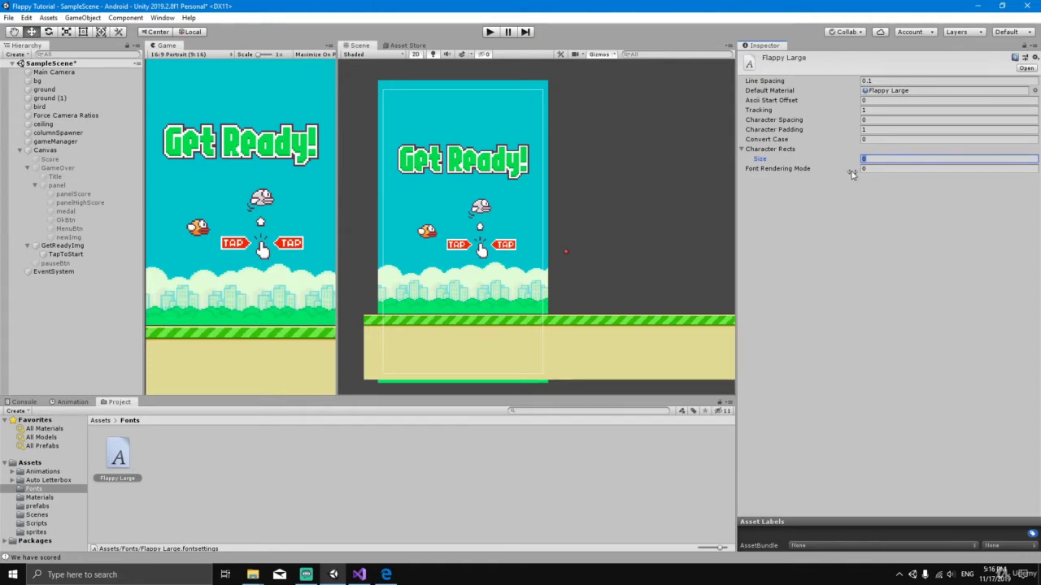
pyautogui.write('10')
pyautogui.press('Return')
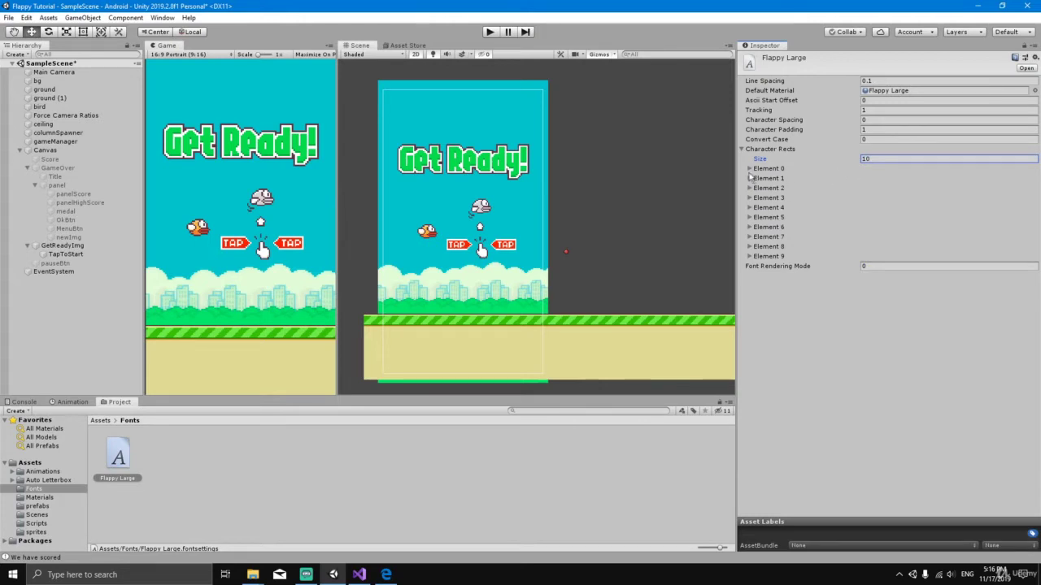
# Expand all ten Character Rects elements, Element 0 through Element 9, to expose their Index, Uv, Vert and Advance fields
pyautogui.click(750, 245)
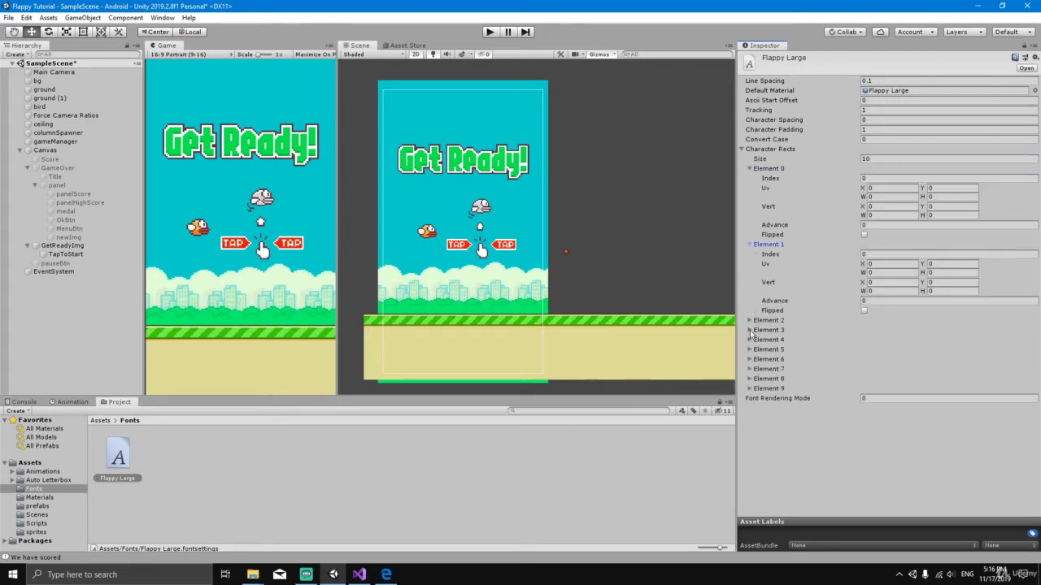
pyautogui.click(750, 321)
pyautogui.click(750, 396)
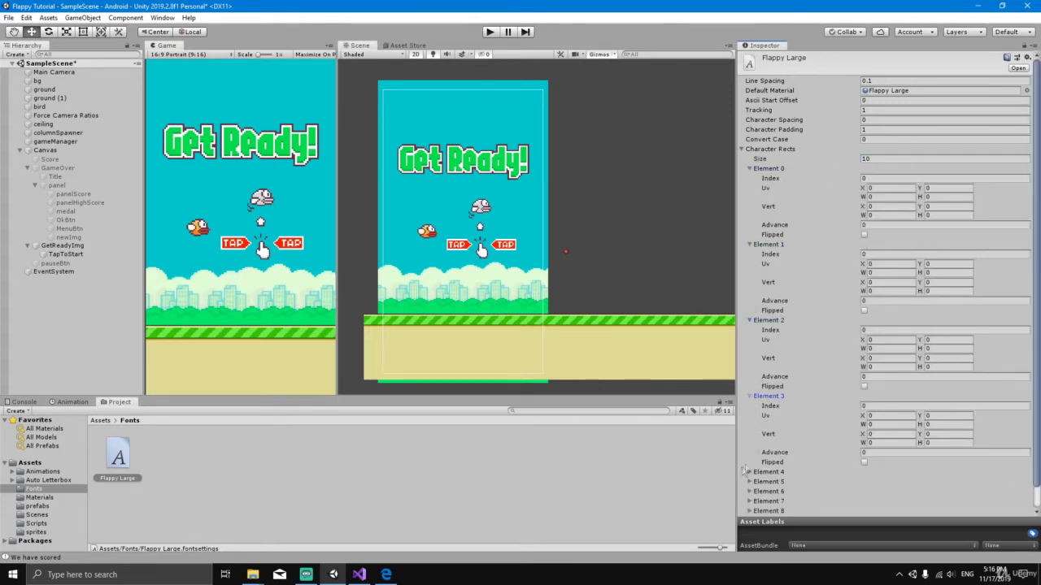
pyautogui.click(748, 450)
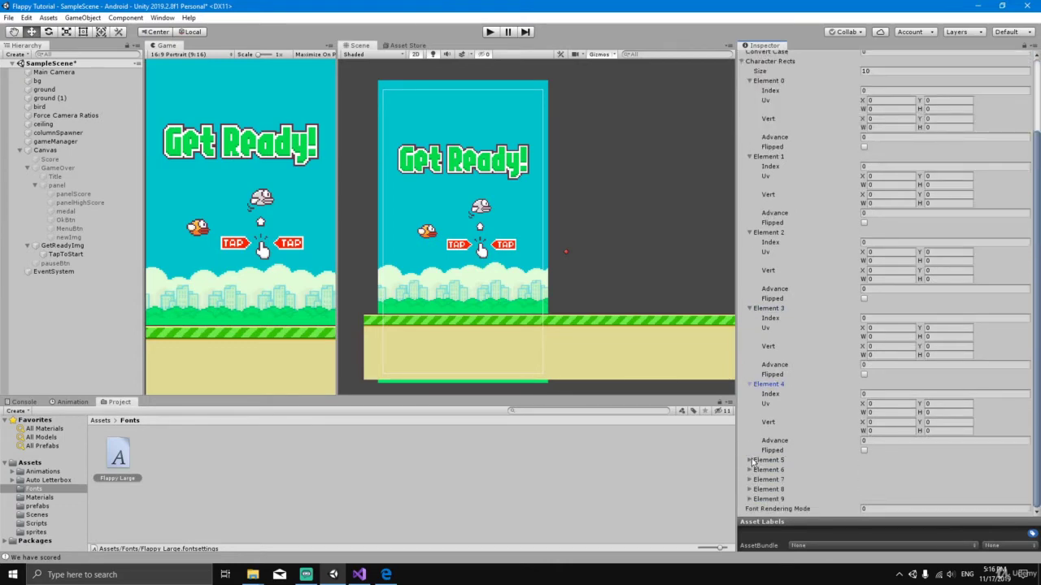
pyautogui.click(750, 460)
pyautogui.scroll(3, 807, 431)
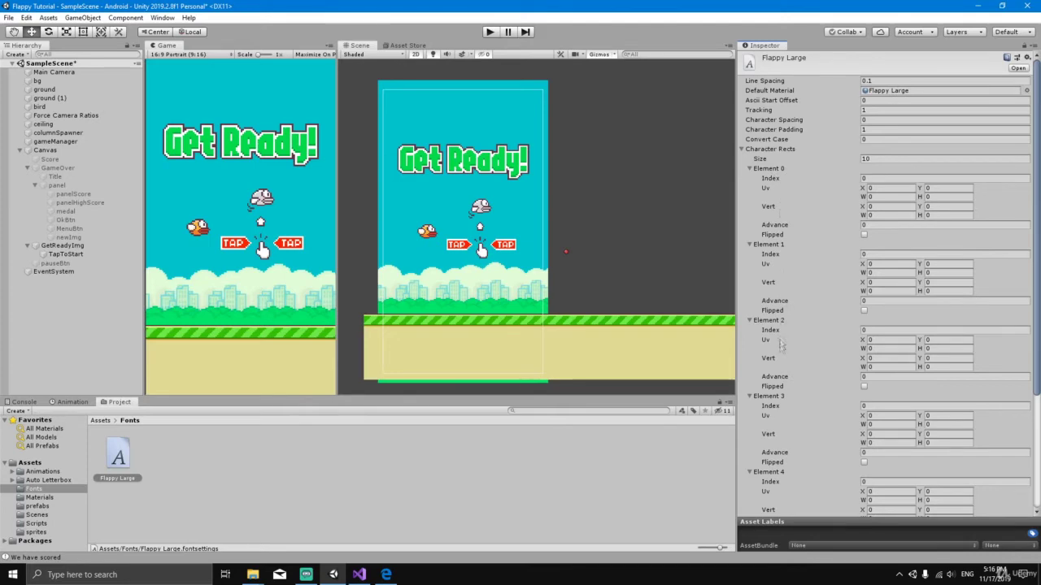
pyautogui.scroll(-5, 782, 403)
pyautogui.click(751, 474)
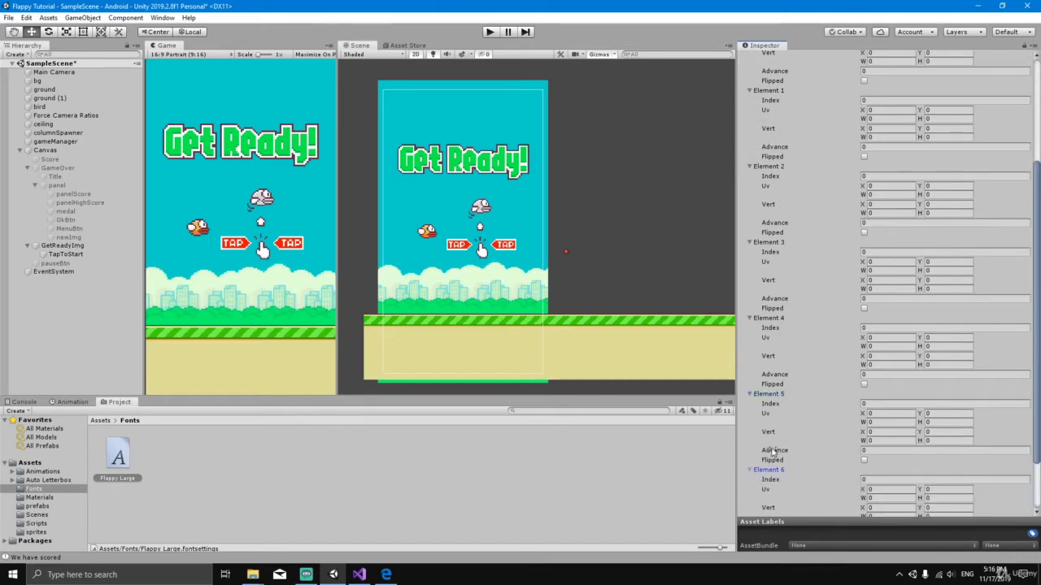
pyautogui.scroll(-2, 764, 487)
pyautogui.click(749, 480)
pyautogui.scroll(-2, 751, 485)
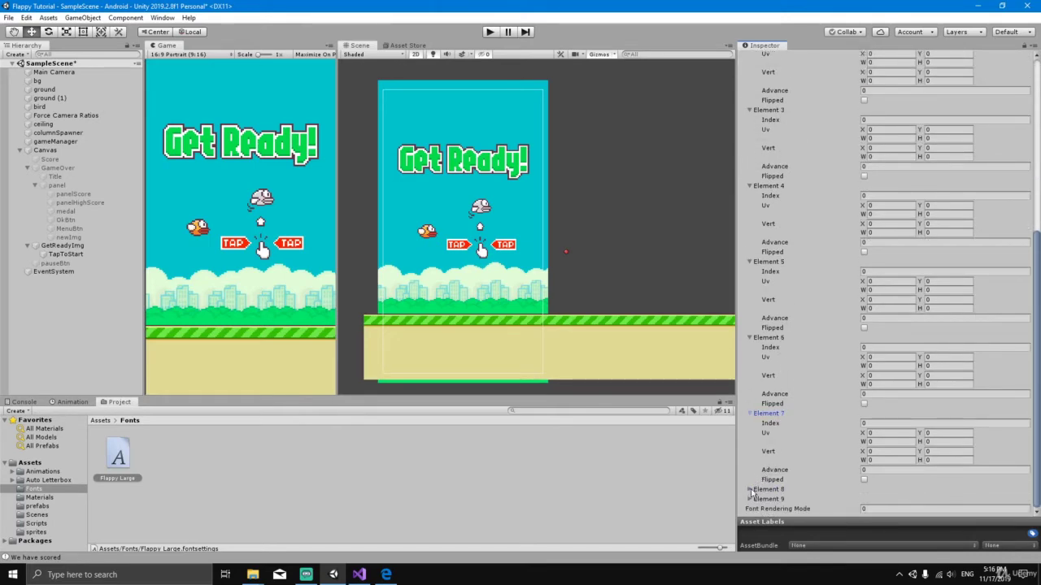
pyautogui.click(750, 490)
pyautogui.scroll(-2, 753, 494)
pyautogui.click(750, 499)
pyautogui.scroll(15, 809, 416)
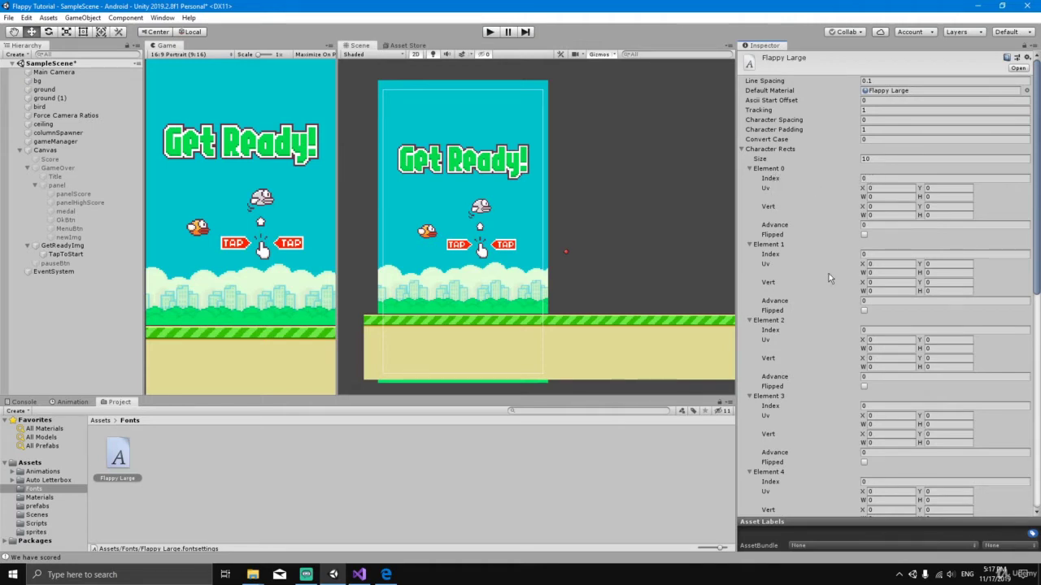
# Set the Index of Character Rects Elements 0, 1, 2 and 3 to 49, 50, 51 and 52 respectively
pyautogui.click(857, 181)
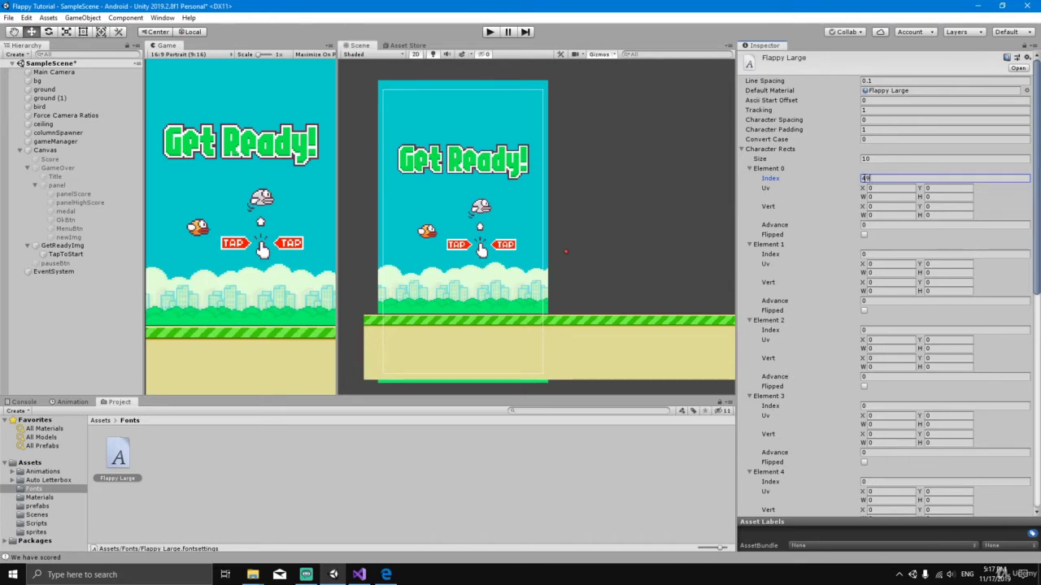
pyautogui.click(867, 254)
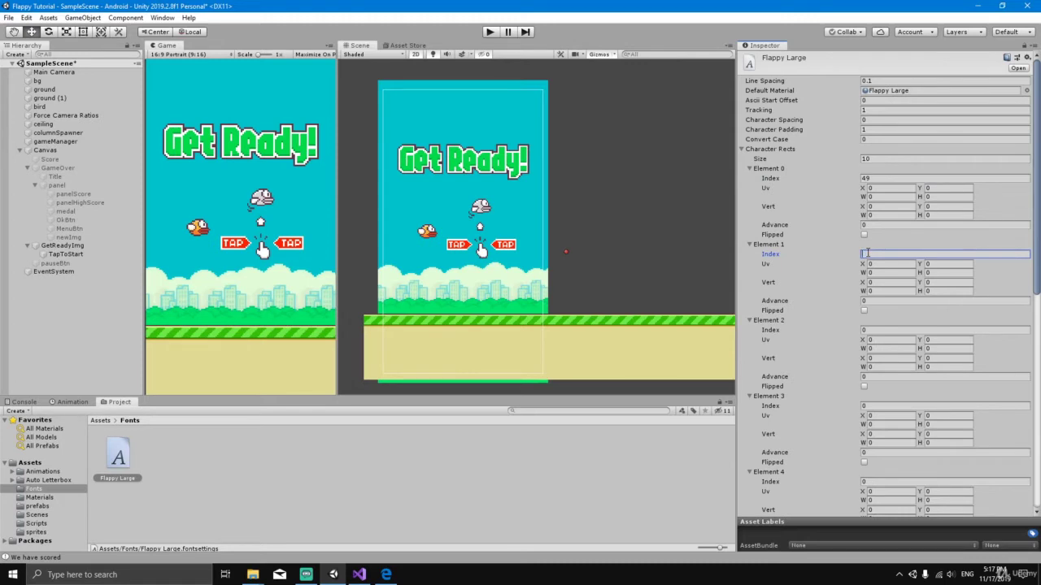
pyautogui.click(880, 331)
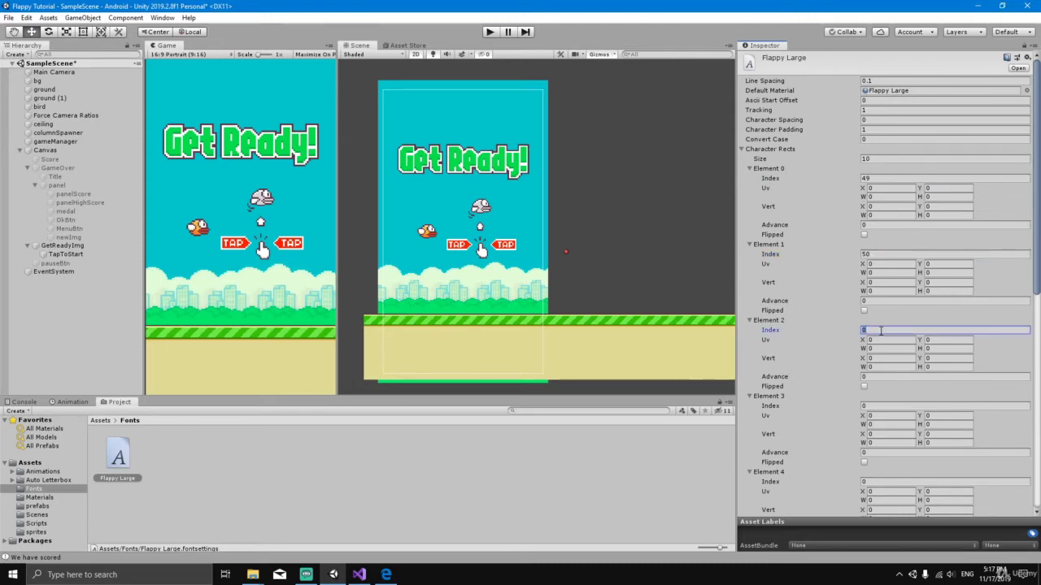
pyautogui.write('5')
pyautogui.click(882, 406)
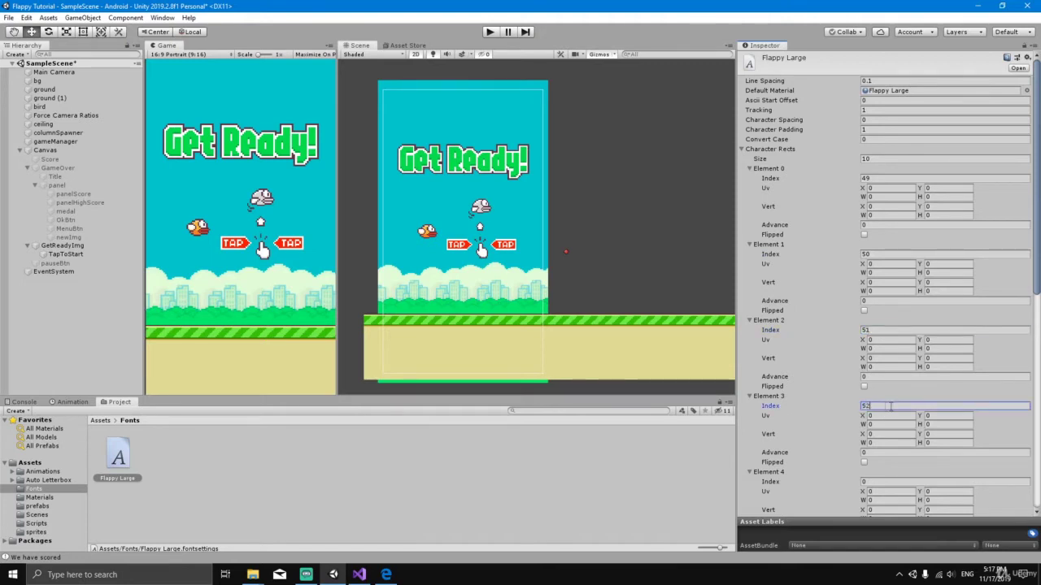
pyautogui.scroll(-5, 886, 407)
pyautogui.click(872, 363)
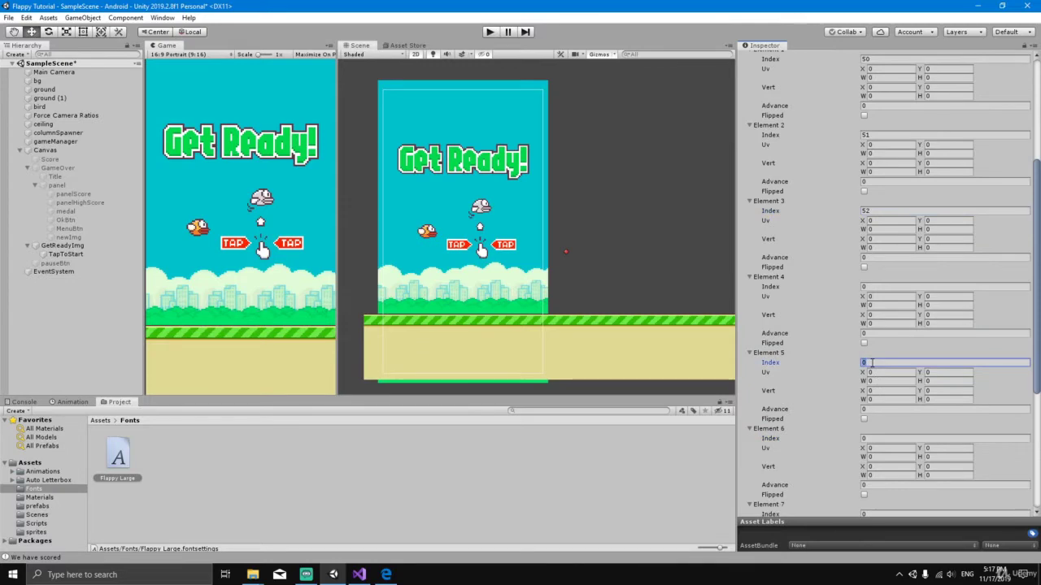
pyautogui.scroll(-5, 854, 271)
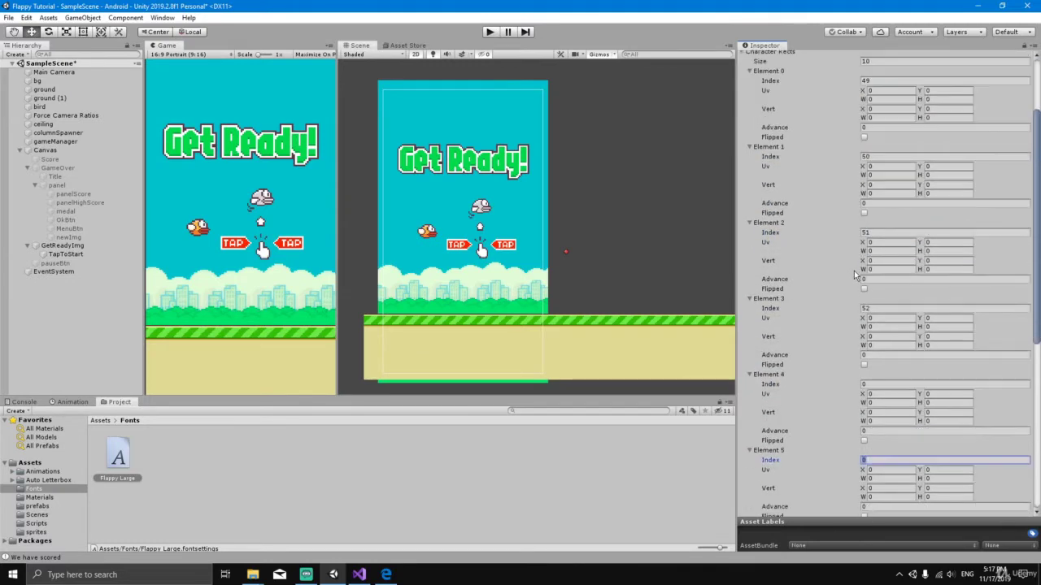
pyautogui.scroll(10, 854, 251)
pyautogui.scroll(-10, 855, 251)
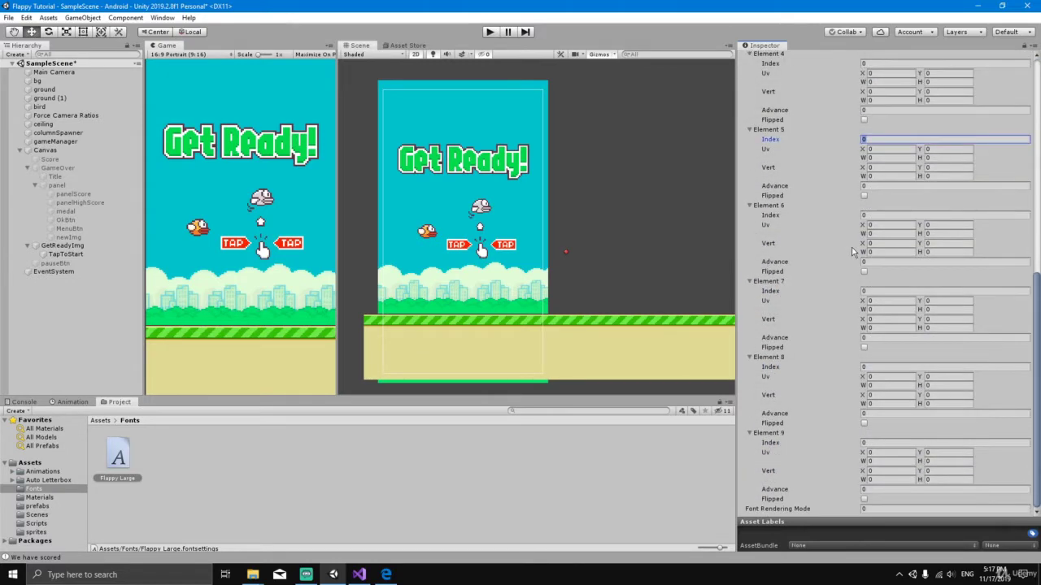
pyautogui.scroll(10, 858, 252)
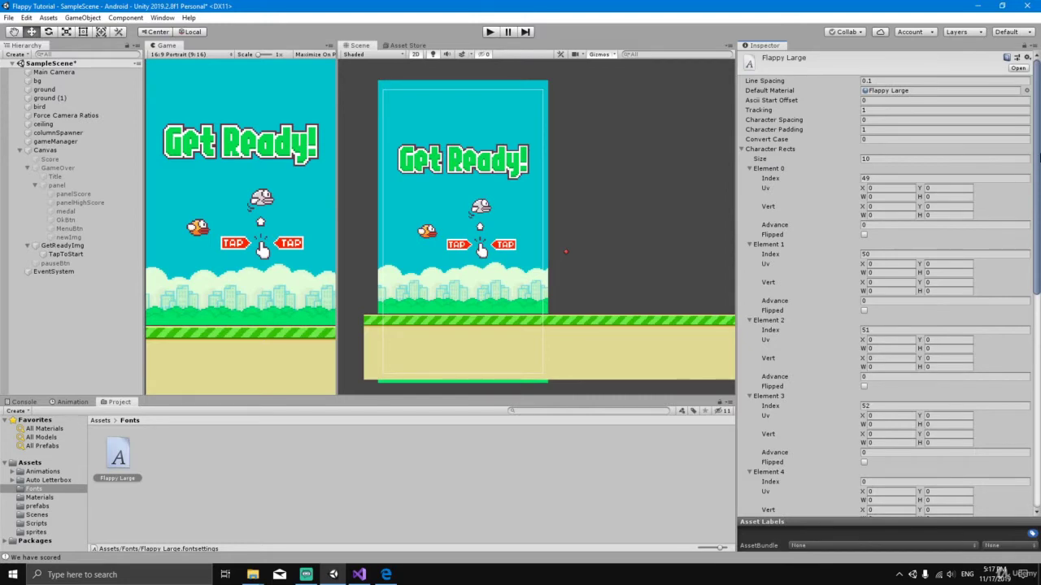
# Set the Index of Character Rects Elements 4, 5 and 6 to 53, 54 and 55 respectively
pyautogui.moveTo(1037, 157); pyautogui.dragTo(1037, 254)
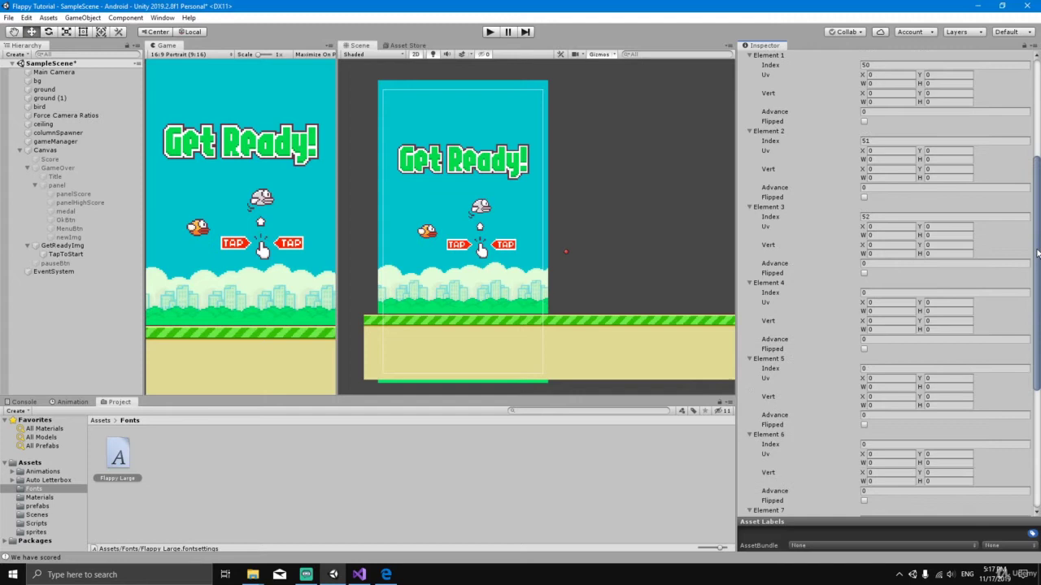
pyautogui.click(892, 295)
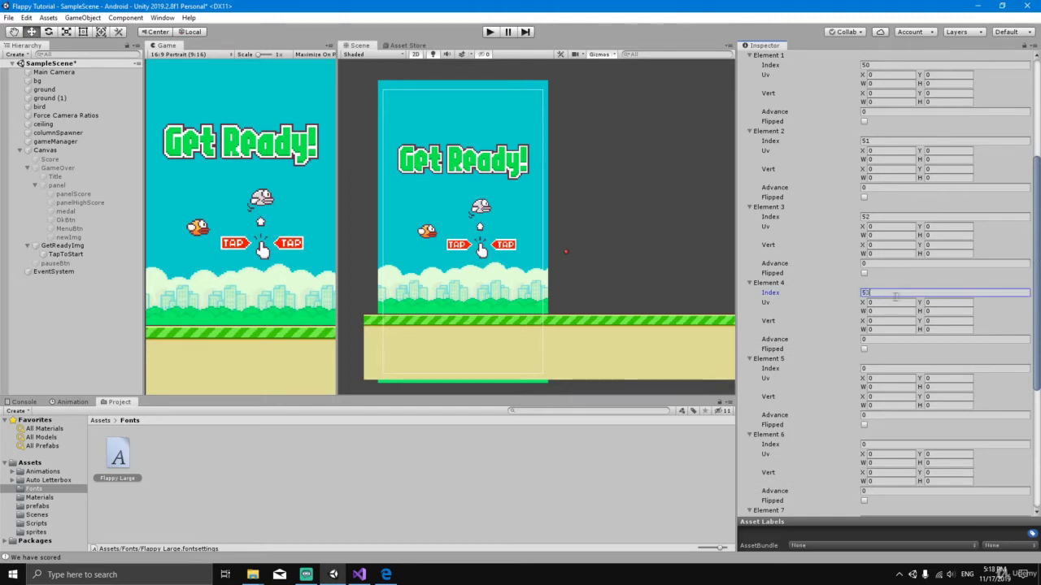
pyautogui.moveTo(1037, 294); pyautogui.dragTo(1036, 322)
pyautogui.click(898, 317)
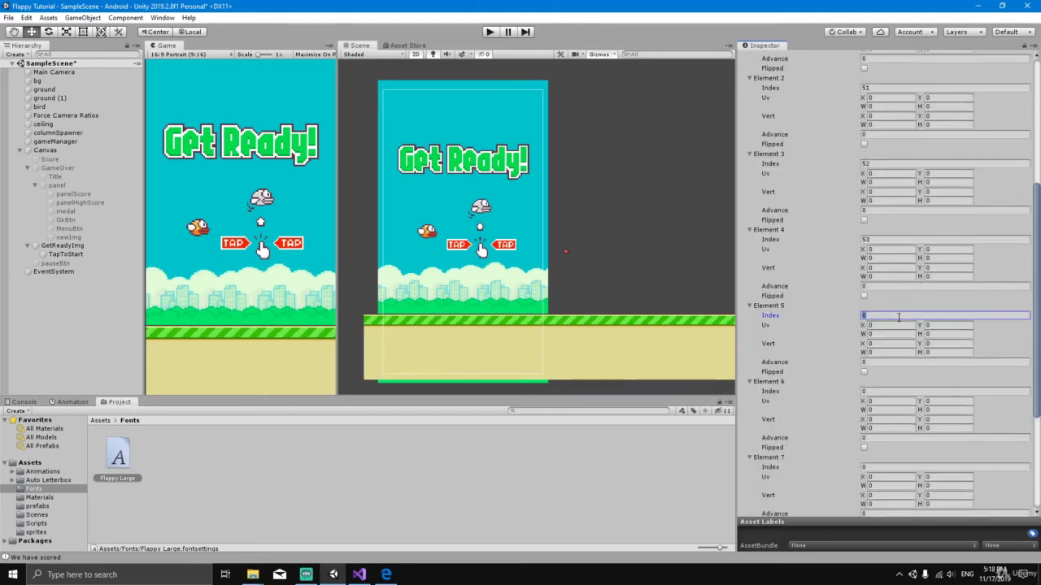
pyautogui.write('54')
pyautogui.scroll(-3, 907, 319)
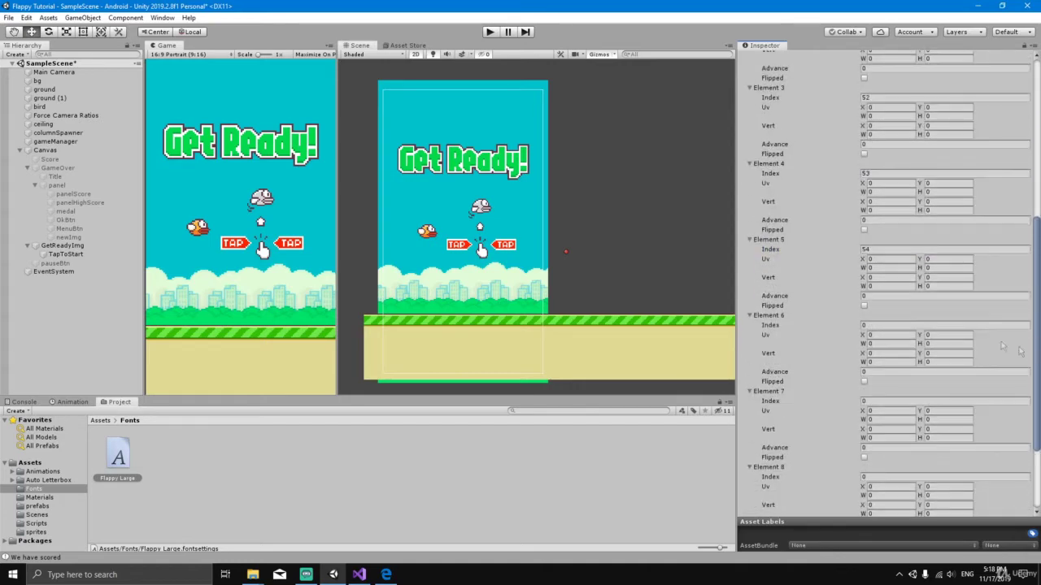
pyautogui.click(909, 325)
pyautogui.write('55')
# Set the Index of Character Rects Elements 7, 8 and 9 to 56, 57 and 58 respectively
pyautogui.scroll(-2, 910, 334)
pyautogui.click(918, 356)
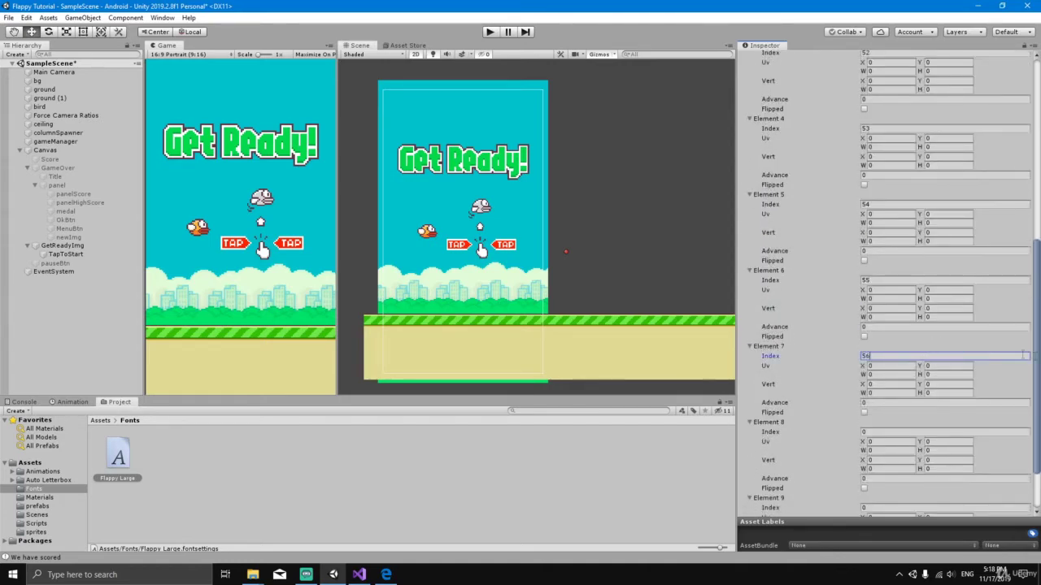
pyautogui.scroll(-3, 1016, 356)
pyautogui.click(913, 375)
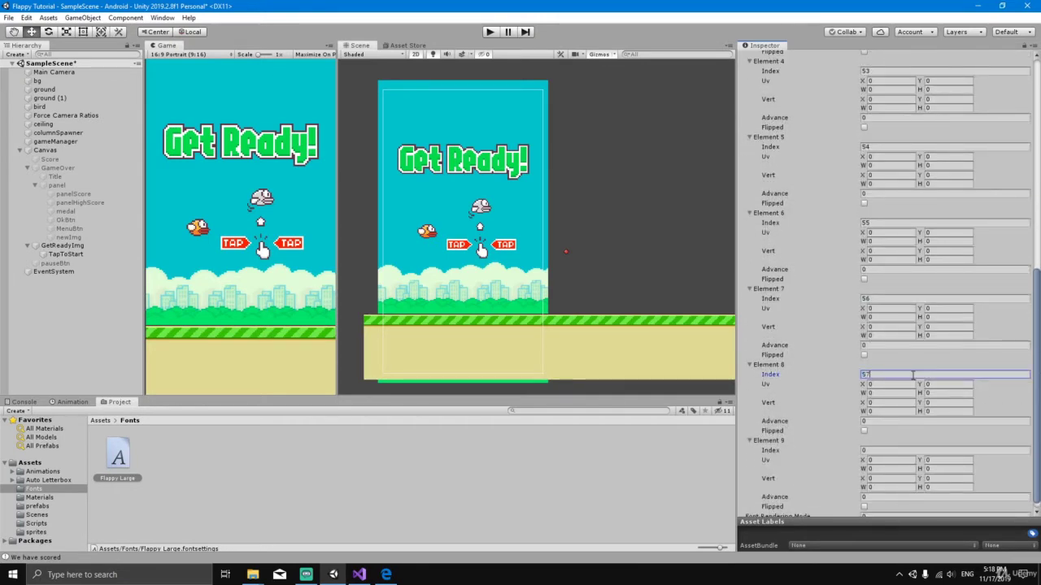
pyautogui.scroll(-1, 1031, 371)
pyautogui.click(905, 444)
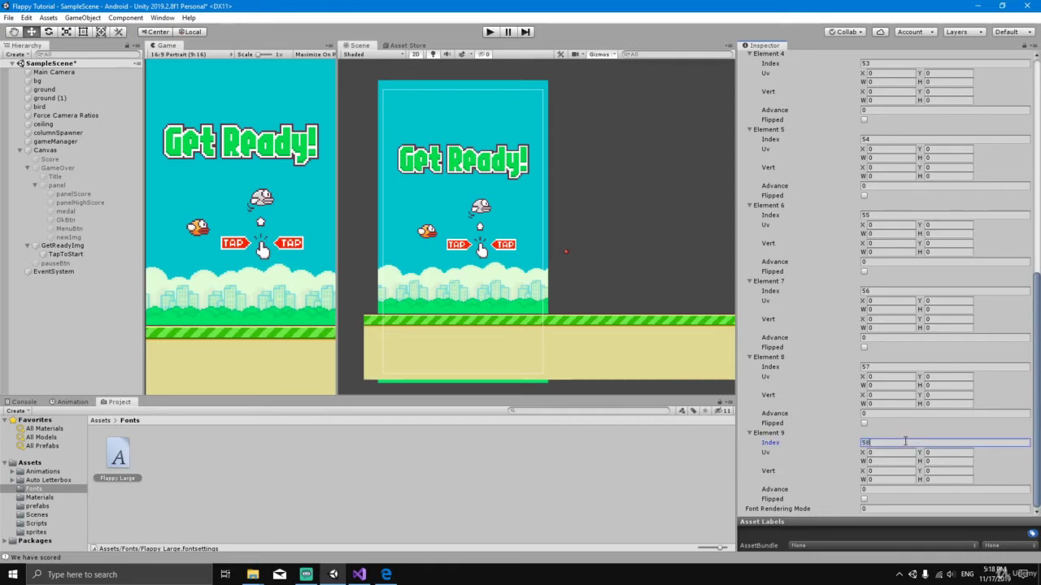
pyautogui.scroll(12, 811, 385)
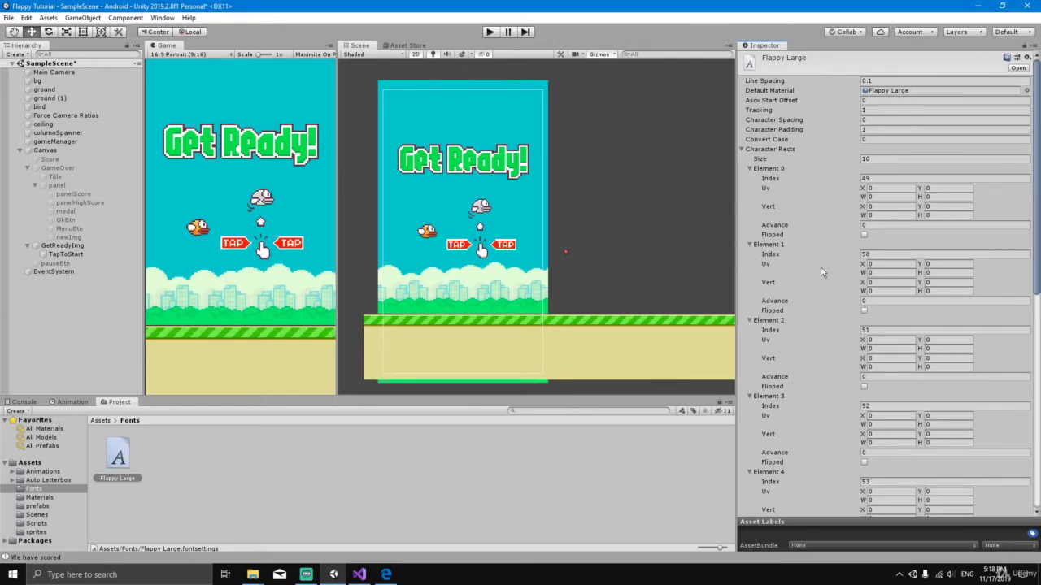
# Switch to flappy large.pdf in Edge and handwrite the column numbers 0 to 4 above the upper row of digits
pyautogui.click(387, 575)
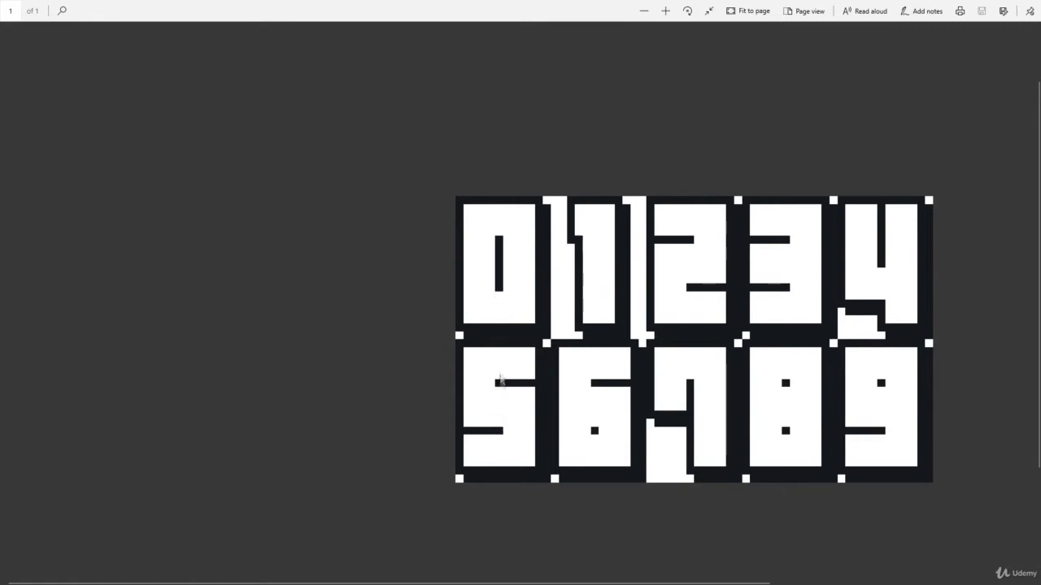
pyautogui.click(924, 10)
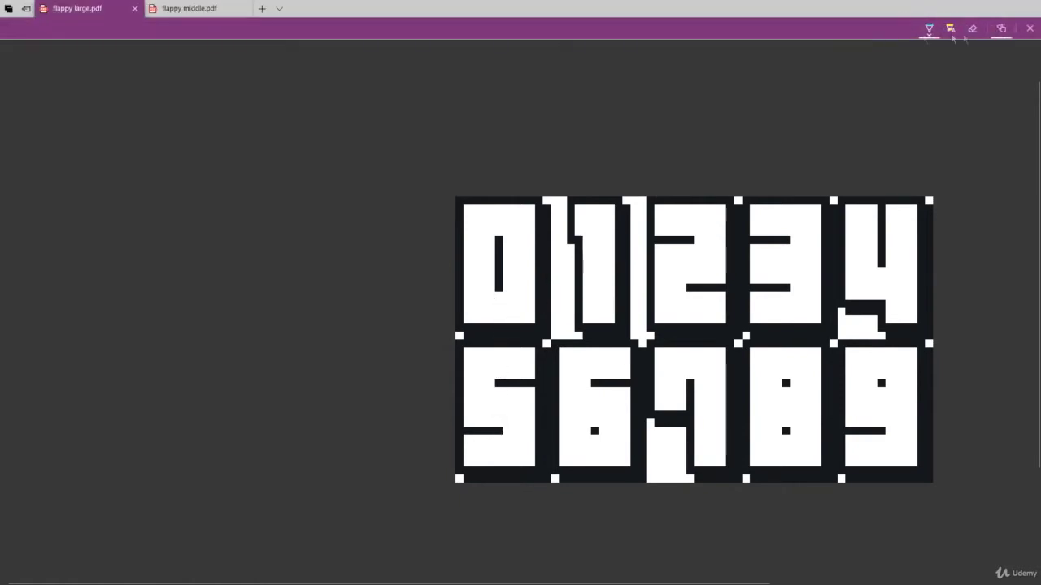
pyautogui.moveTo(498, 129); pyautogui.dragTo(518, 120)
pyautogui.moveTo(580, 124); pyautogui.dragTo(588, 164)
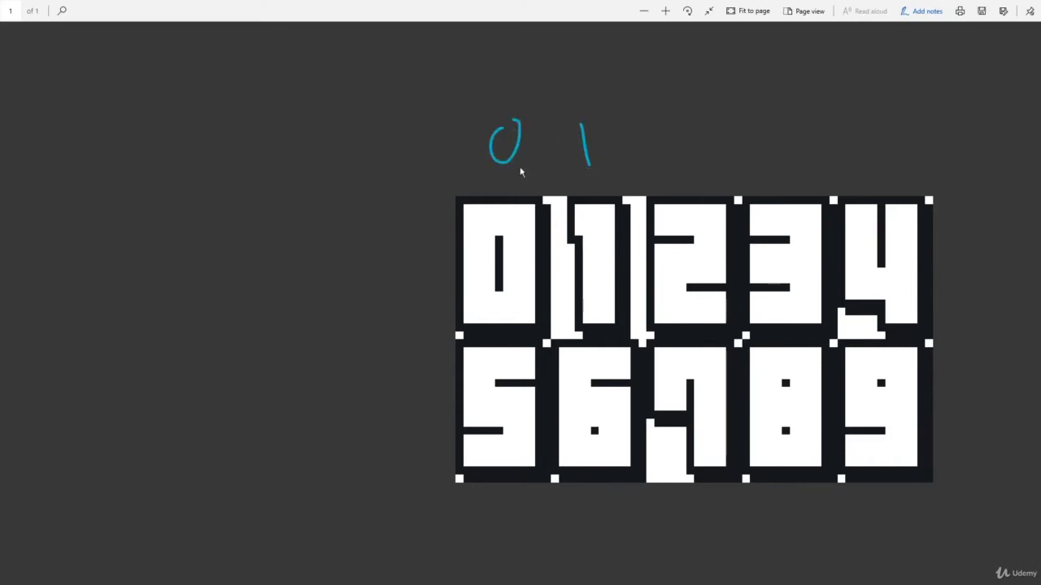
pyautogui.moveTo(675, 137)
pyautogui.mouseDown()
pyautogui.moveTo(681, 161)
pyautogui.moveTo(699, 169)
pyautogui.mouseUp()
pyautogui.moveTo(758, 132)
pyautogui.mouseDown()
pyautogui.moveTo(799, 167)
pyautogui.moveTo(775, 175)
pyautogui.mouseUp()
pyautogui.moveTo(866, 128)
pyautogui.mouseDown()
pyautogui.moveTo(891, 146)
pyautogui.moveTo(888, 172)
pyautogui.mouseUp()
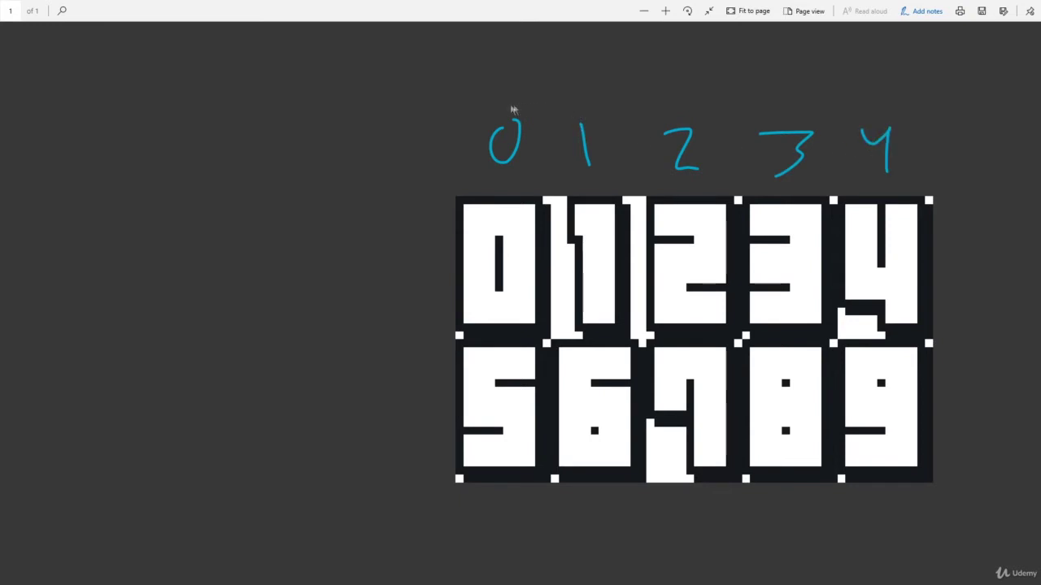
# Draw a horizontal line labelled 5 above the column numbers and a vertical line labelled 2 beside the two digit rows
pyautogui.moveTo(497, 102)
pyautogui.mouseDown()
pyautogui.moveTo(751, 99)
pyautogui.moveTo(914, 84)
pyautogui.mouseUp()
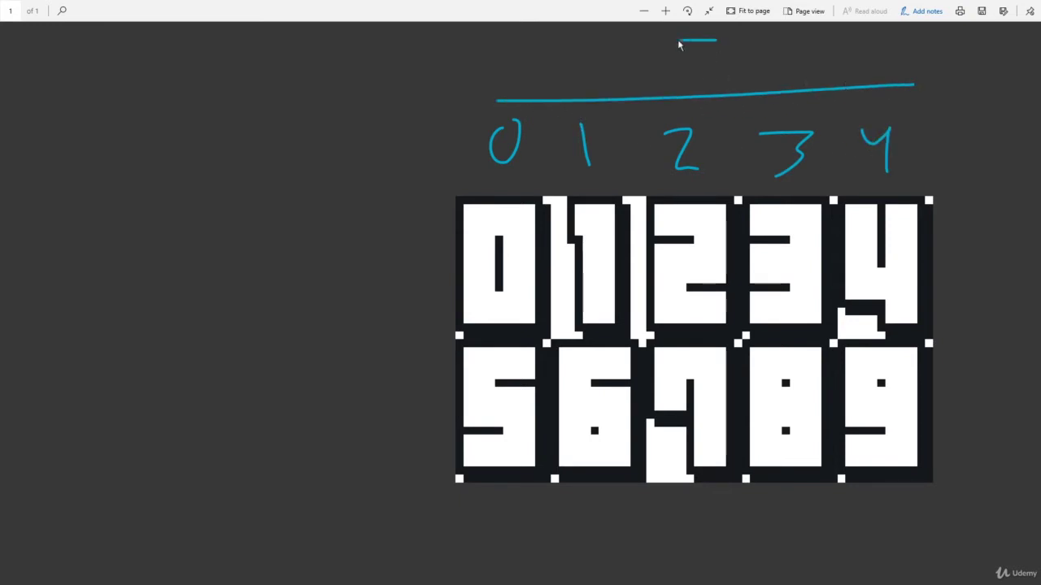
pyautogui.moveTo(678, 39); pyautogui.dragTo(654, 74)
pyautogui.moveTo(291, 291)
pyautogui.mouseDown()
pyautogui.moveTo(323, 292)
pyautogui.moveTo(325, 334)
pyautogui.mouseUp()
pyautogui.moveTo(363, 207); pyautogui.dragTo(379, 481)
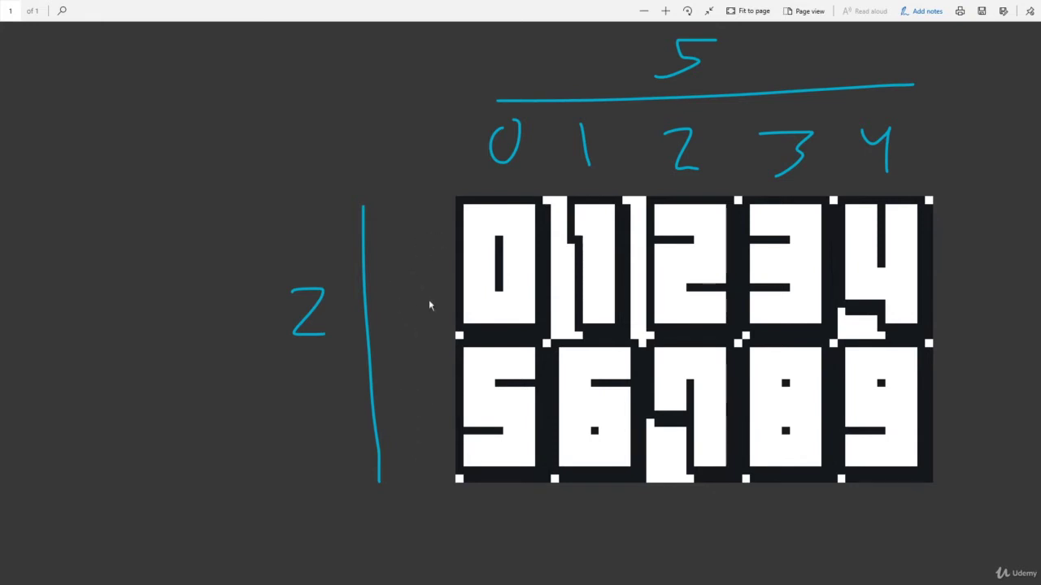
pyautogui.moveTo(412, 416)
pyautogui.mouseDown()
pyautogui.moveTo(419, 445)
pyautogui.moveTo(436, 448)
pyautogui.mouseUp()
pyautogui.moveTo(409, 412); pyautogui.dragTo(433, 399)
pyautogui.click(922, 18)
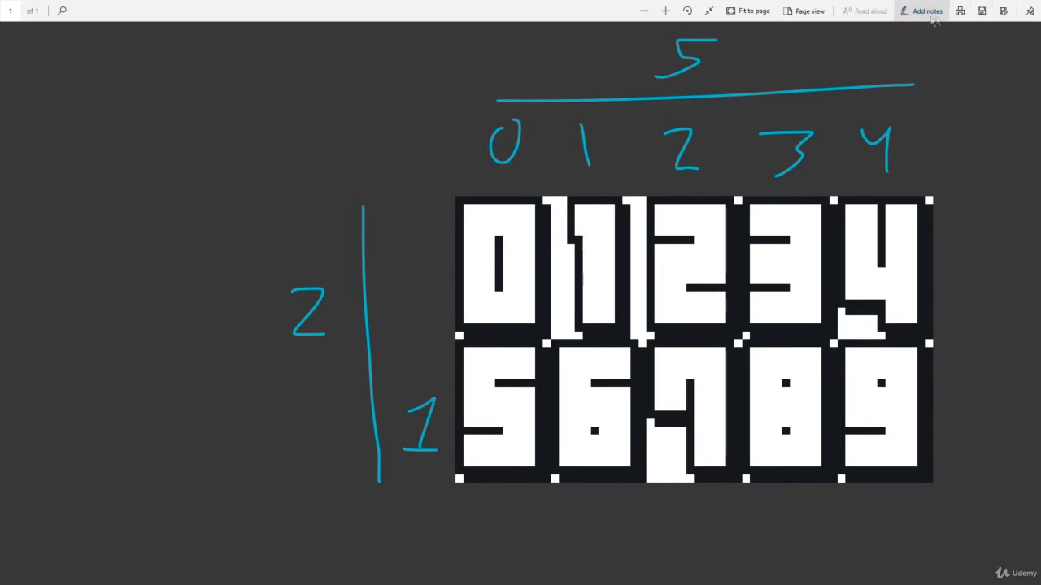
pyautogui.click(922, 18)
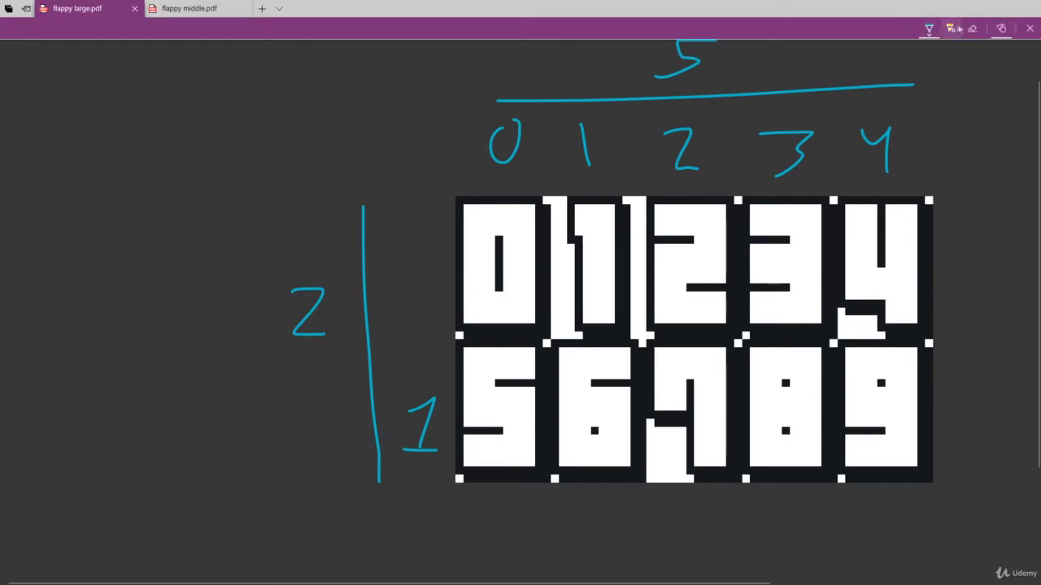
pyautogui.moveTo(418, 408)
pyautogui.mouseDown()
pyautogui.moveTo(435, 444)
pyautogui.moveTo(421, 471)
pyautogui.mouseUp()
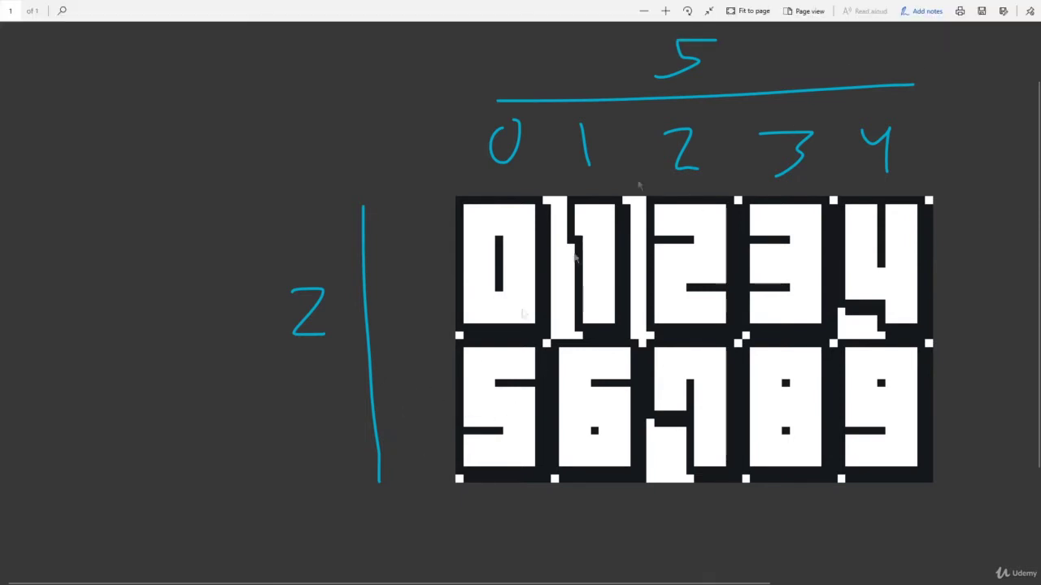
# Handwrite the row number 0 beside the lower row of digits and 1 beside the upper row
pyautogui.click(919, 11)
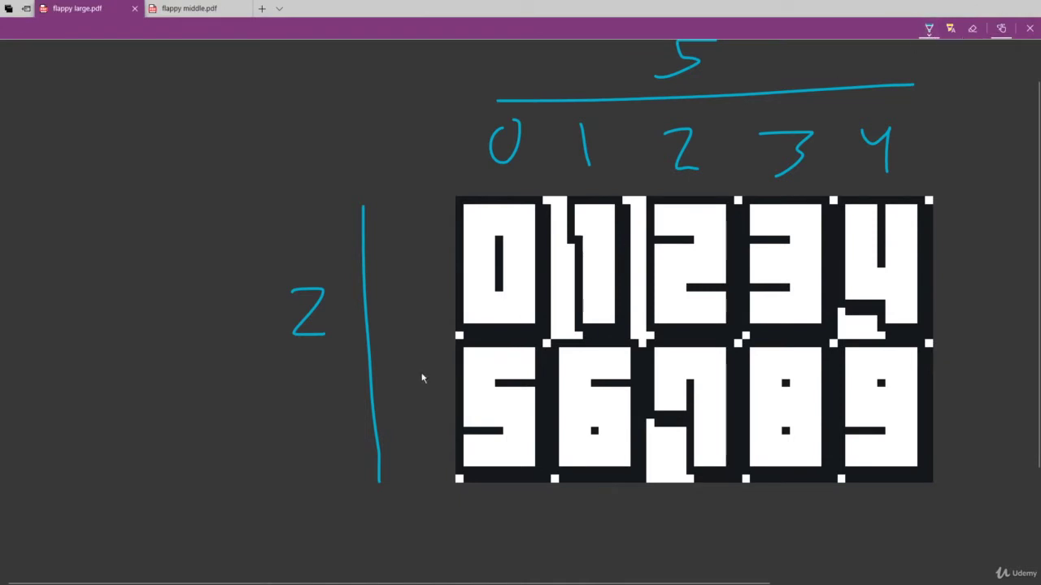
pyautogui.moveTo(420, 374)
pyautogui.mouseDown()
pyautogui.moveTo(433, 426)
pyautogui.moveTo(423, 373)
pyautogui.mouseUp()
pyautogui.moveTo(396, 264)
pyautogui.mouseDown()
pyautogui.moveTo(420, 244)
pyautogui.moveTo(421, 287)
pyautogui.moveTo(449, 295)
pyautogui.mouseUp()
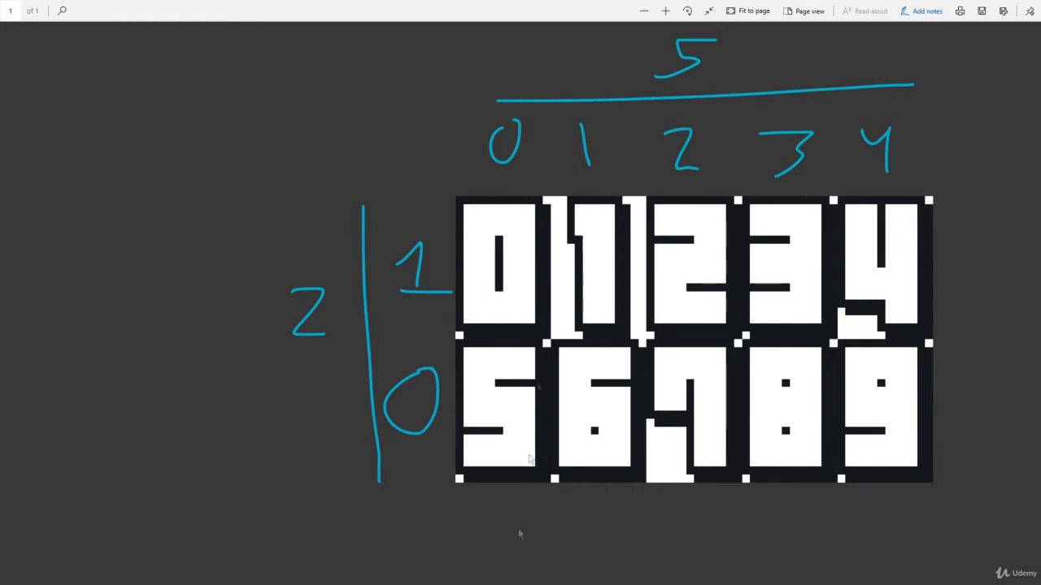
# Switch to Unity and set the UV width of Element 0 to 0.2 and its UV height to 0.5
pyautogui.click(334, 574)
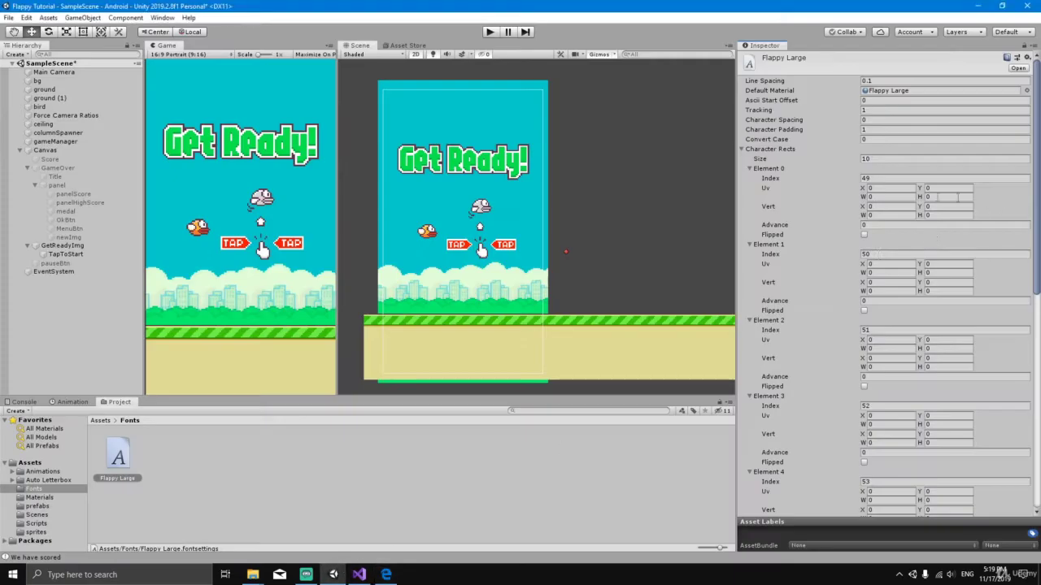
pyautogui.click(876, 188)
pyautogui.click(877, 196)
pyautogui.click(938, 198)
pyautogui.click(386, 575)
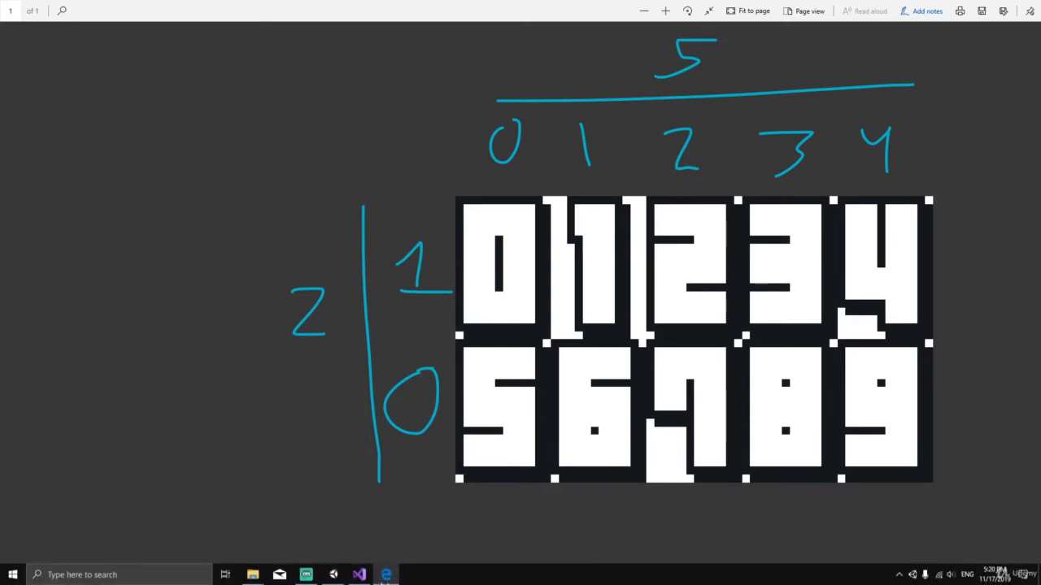
pyautogui.click(333, 574)
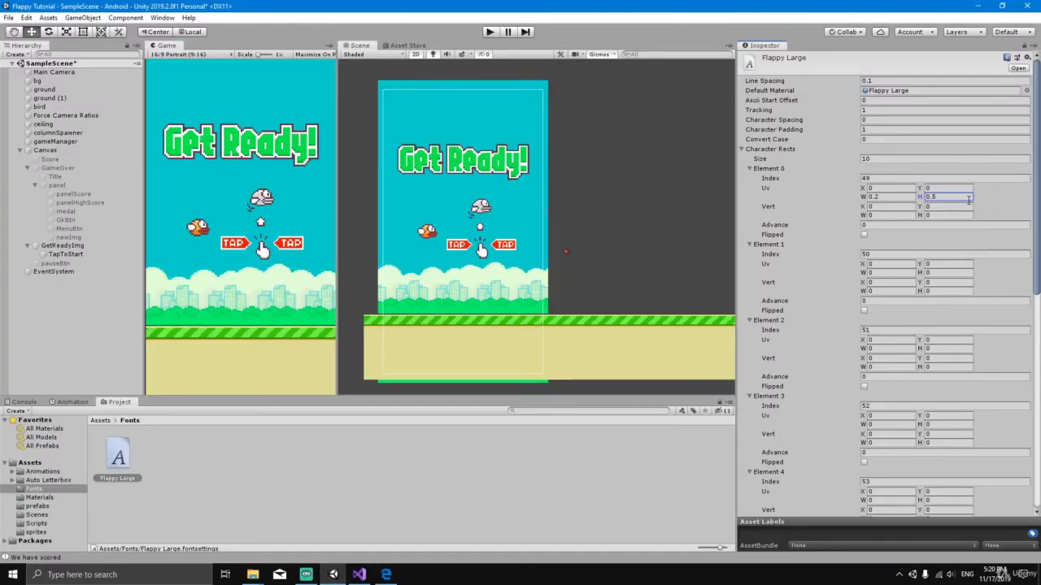
pyautogui.click(883, 196)
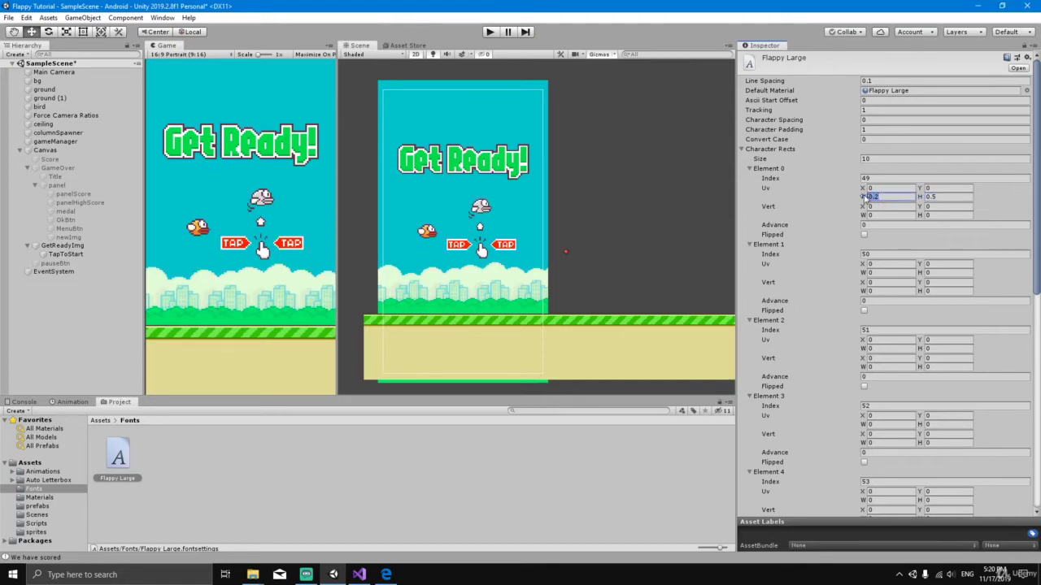
pyautogui.click(944, 195)
# Set the UV width to 0.2 and the UV height to 0.5 for Elements 1 and 2
pyautogui.click(881, 271)
pyautogui.press('BackSpace')
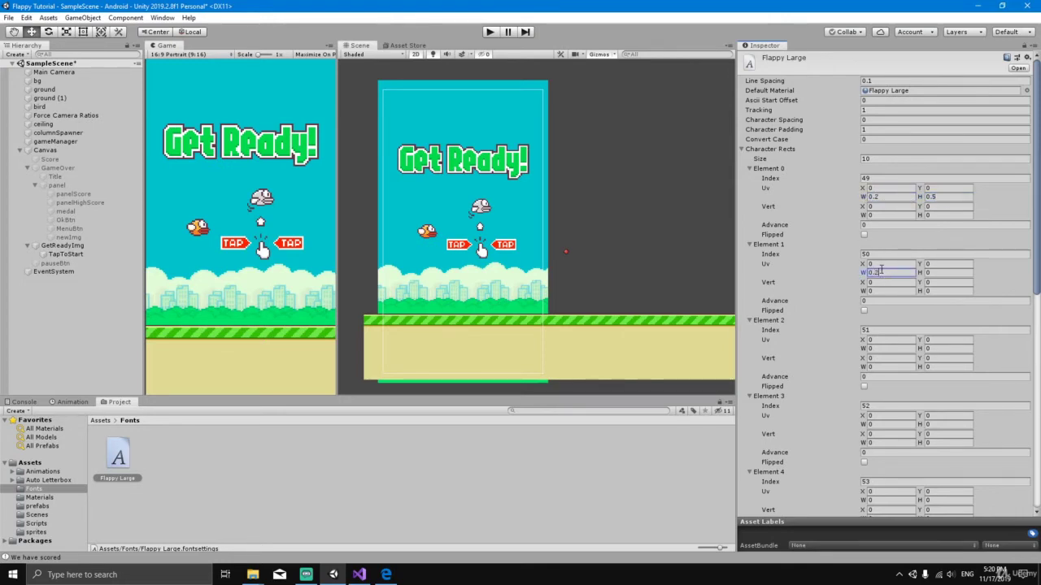
pyautogui.write('0.2')
pyautogui.click(941, 273)
pyautogui.click(876, 349)
pyautogui.click(932, 348)
pyautogui.write('.5')
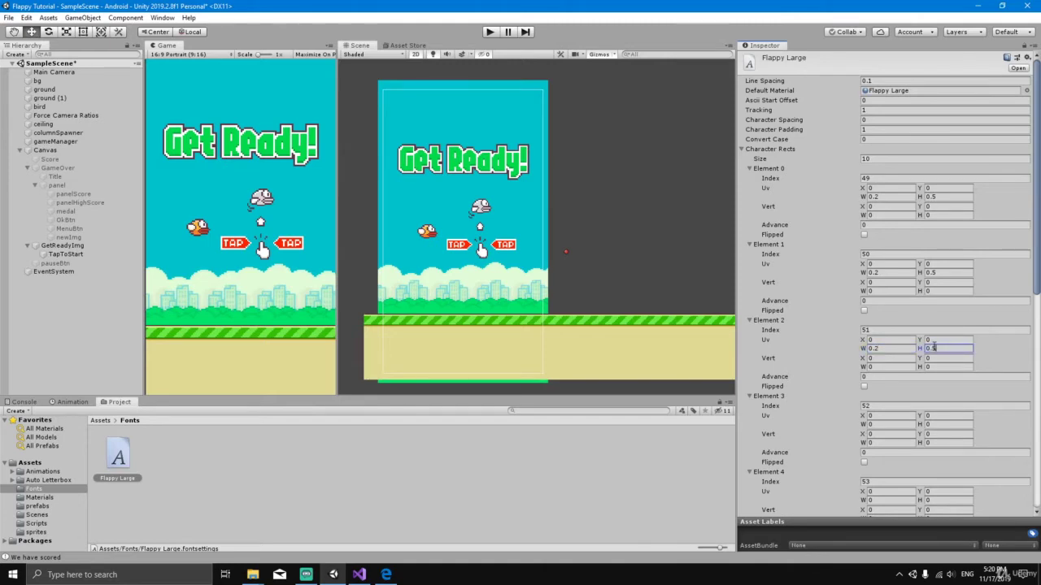
# Set the UV width to 0.2 and the UV height to 0.5 for Elements 3 and 4
pyautogui.scroll(-4, 952, 294)
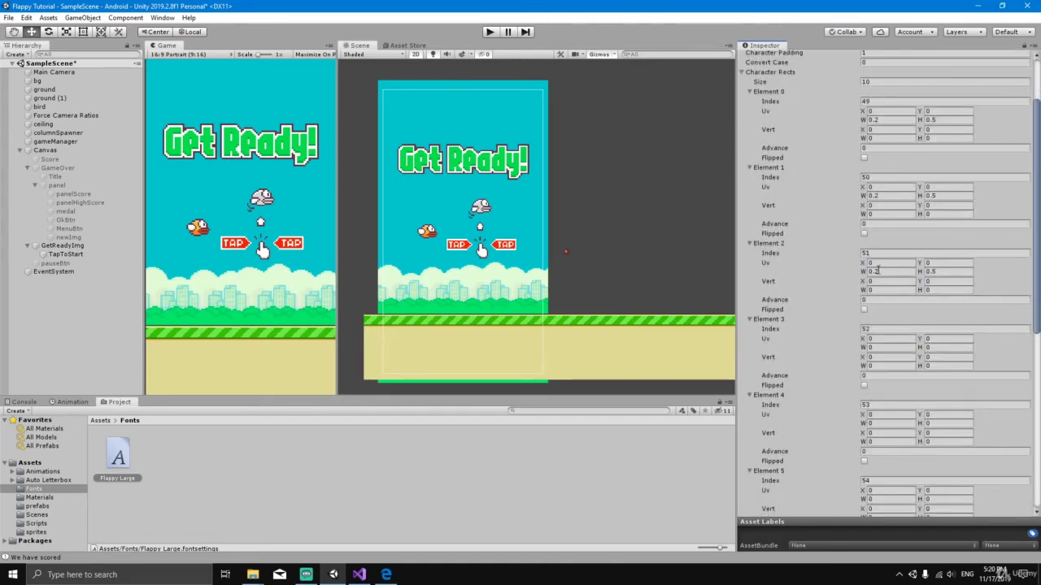
pyautogui.click(877, 271)
pyautogui.click(878, 347)
pyautogui.write('0.2')
pyautogui.click(935, 348)
pyautogui.write('0.5')
pyautogui.click(896, 423)
pyautogui.click(944, 424)
pyautogui.write('0.5')
# Set the UV width to 0.2 and the UV height to 0.5 for Elements 5 and 6
pyautogui.scroll(-5, 894, 366)
pyautogui.click(894, 365)
pyautogui.write('0.2')
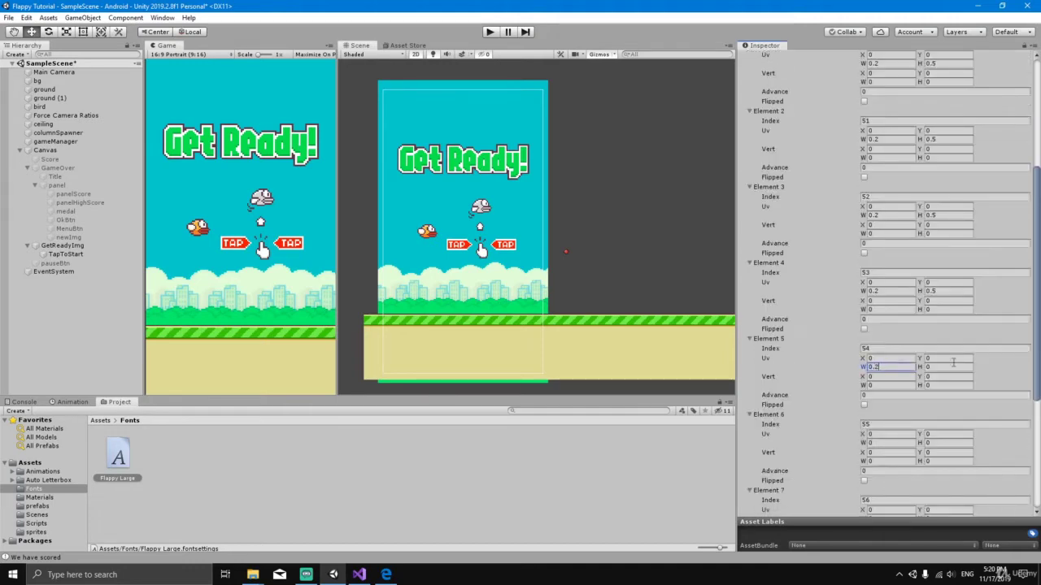
pyautogui.click(943, 365)
pyautogui.write('0.5')
pyautogui.scroll(-2, 877, 391)
pyautogui.click(877, 390)
pyautogui.write('0.2')
pyautogui.scroll(-2, 895, 366)
pyautogui.click(943, 334)
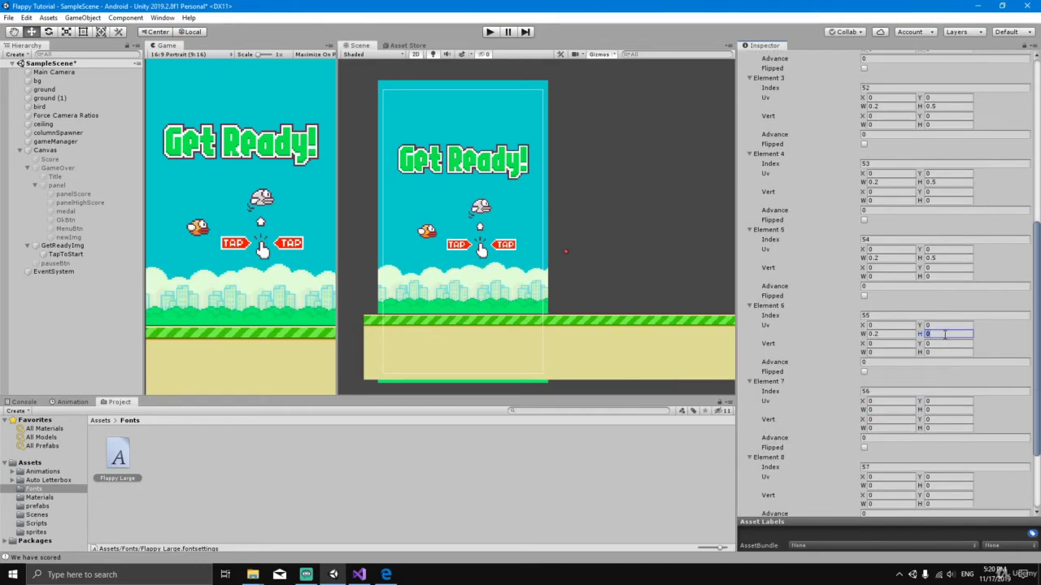
pyautogui.write('0.5')
# Set the UV width to 0.2 and the UV height to 0.5 for Elements 7 and 8
pyautogui.scroll(-2, 935, 337)
pyautogui.click(883, 346)
pyautogui.scroll(-2, 895, 346)
pyautogui.click(943, 310)
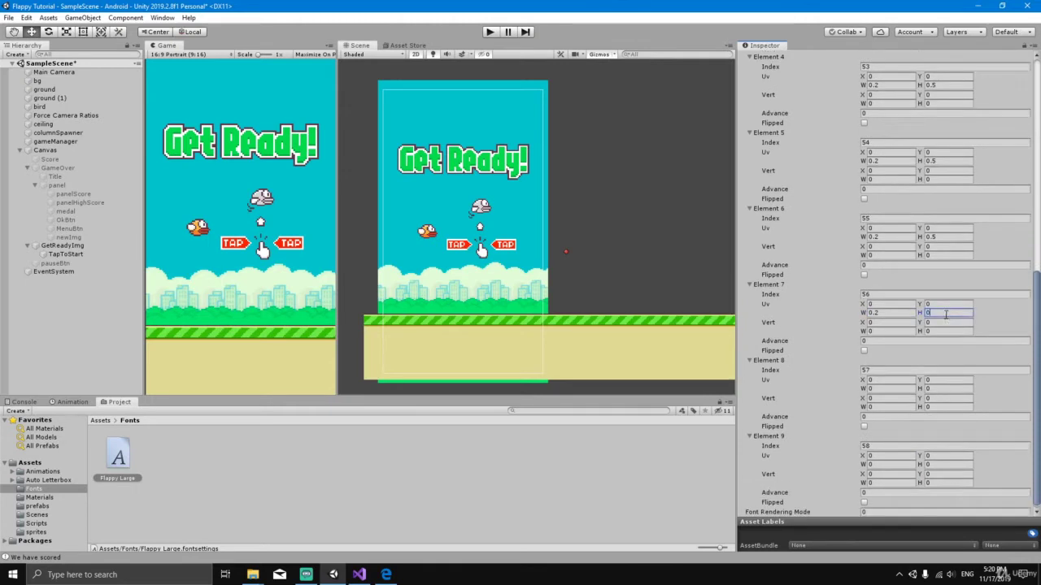
pyautogui.write('0.5')
pyautogui.click(886, 385)
pyautogui.write('0.2')
pyautogui.click(939, 385)
pyautogui.write('0.5')
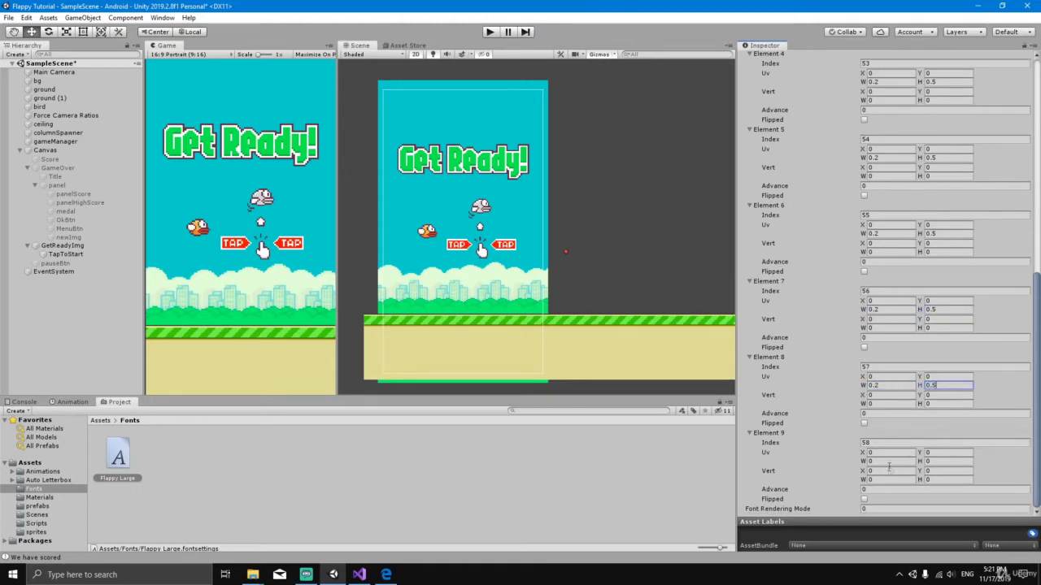
# Set the UV width of Element 9 to 0.2 and fill in its UV height
pyautogui.click(889, 461)
pyautogui.write('0.2')
pyautogui.click(947, 462)
# Consult the numbered digit grid in Edge and set the UV Y of Element 0 to 0.5 in Unity
pyautogui.moveTo(1035, 439); pyautogui.dragTo(1034, 218)
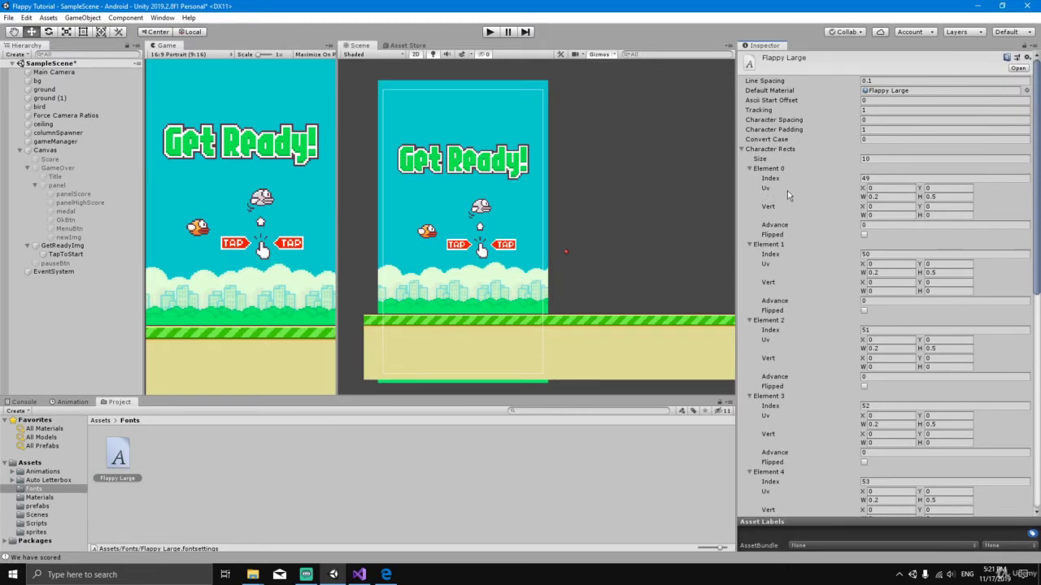
pyautogui.click(886, 196)
pyautogui.press('Tab')
pyautogui.click(890, 188)
pyautogui.click(385, 575)
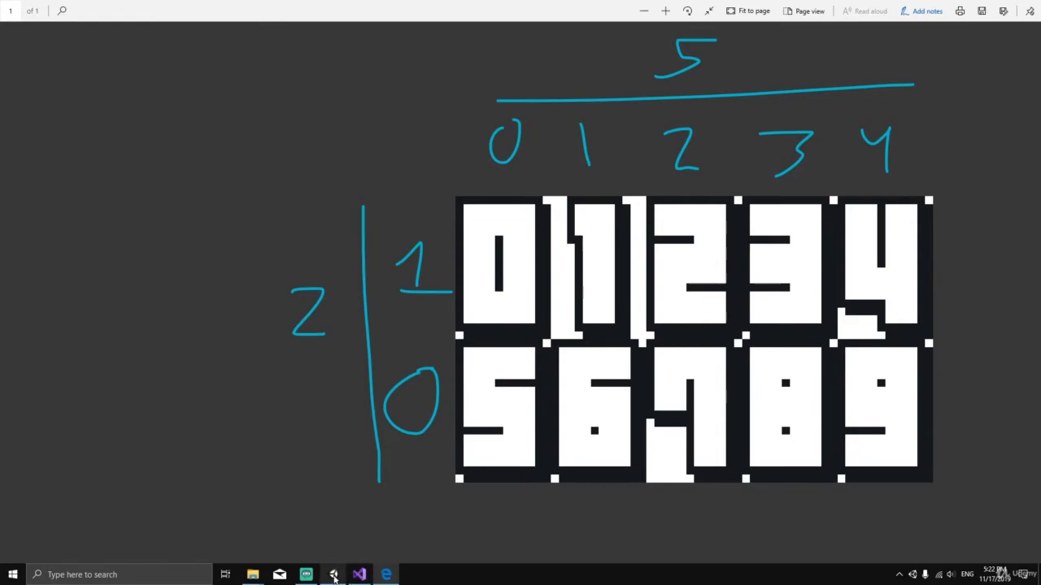
pyautogui.click(333, 575)
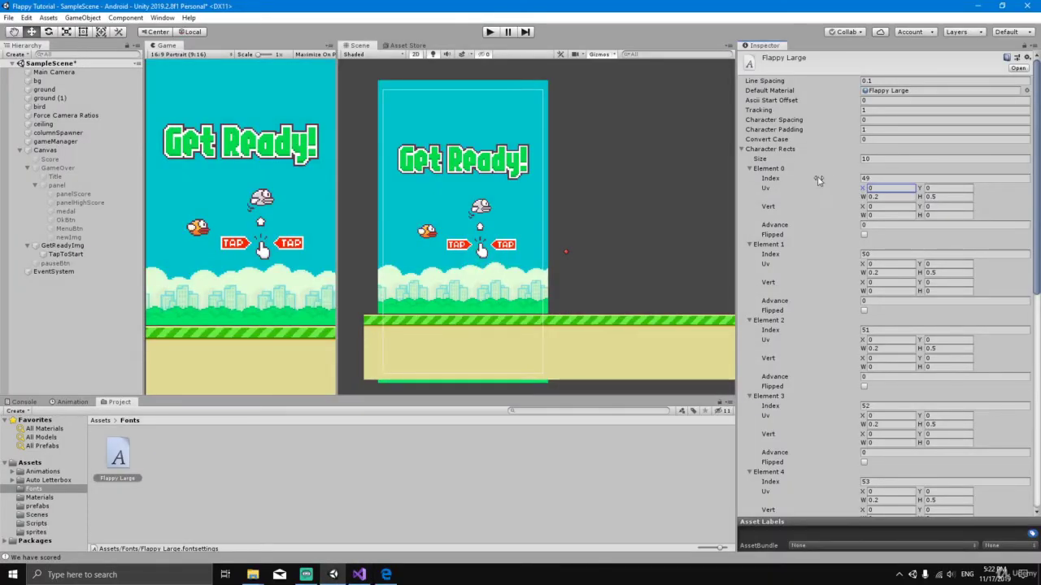
pyautogui.doubleClick(881, 190)
pyautogui.click(935, 190)
pyautogui.doubleClick(934, 191)
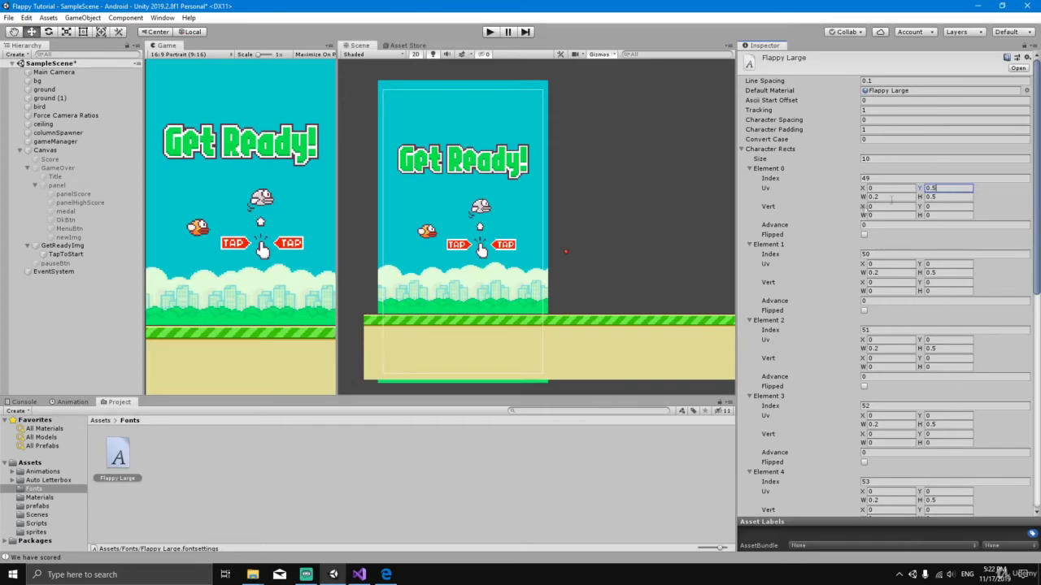
# Check the digit grid in Edge again and set the UV position of Element 1 in Unity to X 0.2 and Y 0.5
pyautogui.click(385, 571)
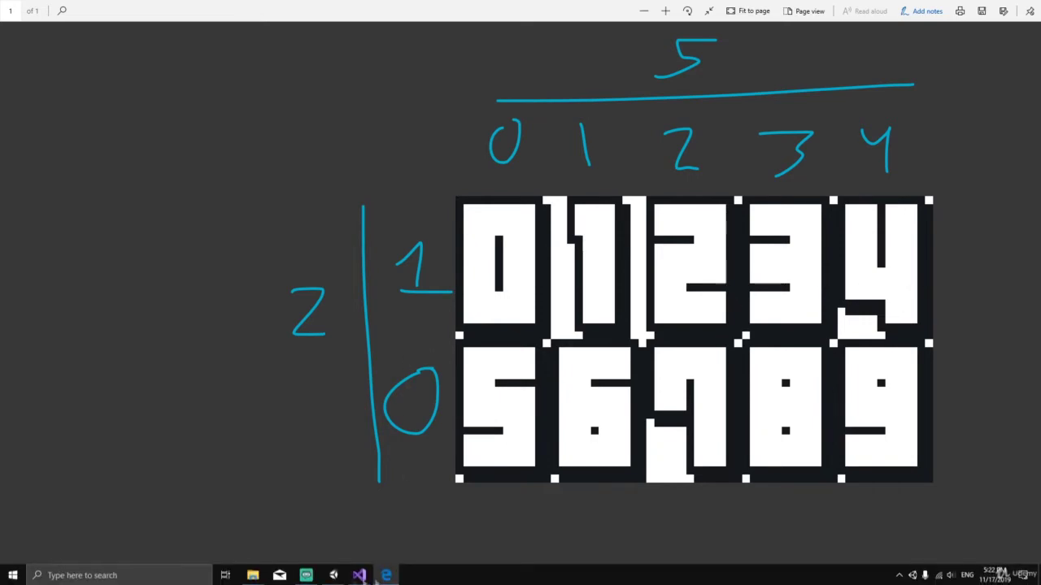
pyautogui.click(333, 575)
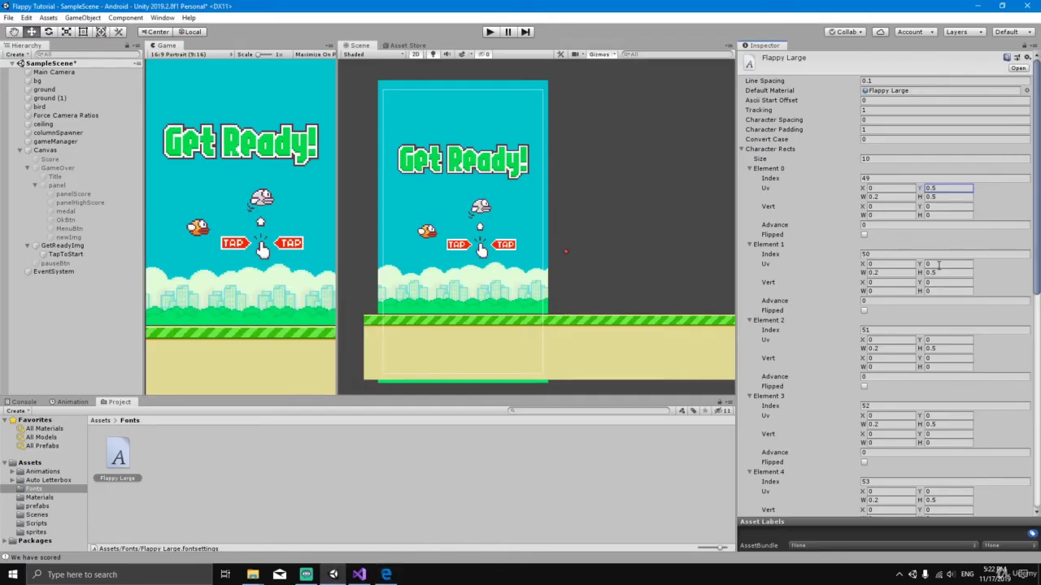
pyautogui.click(939, 263)
pyautogui.click(890, 266)
# Set the UV position of Element 2 to X 0.4 and Y 0.5
pyautogui.click(892, 341)
pyautogui.write('0.6')
pyautogui.press('BackSpace')
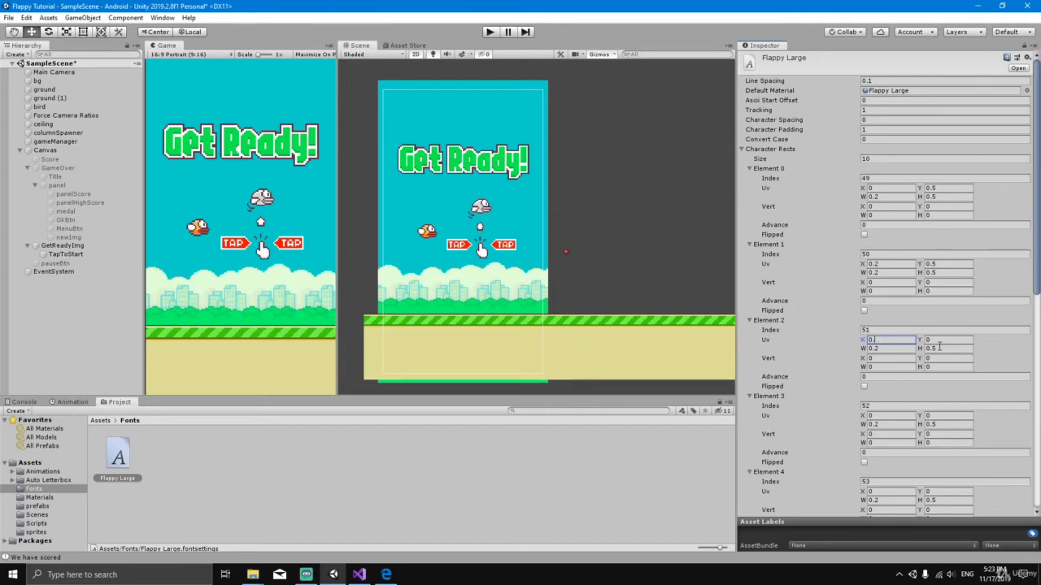
pyautogui.write('4')
pyautogui.click(935, 339)
pyautogui.write('0.5')
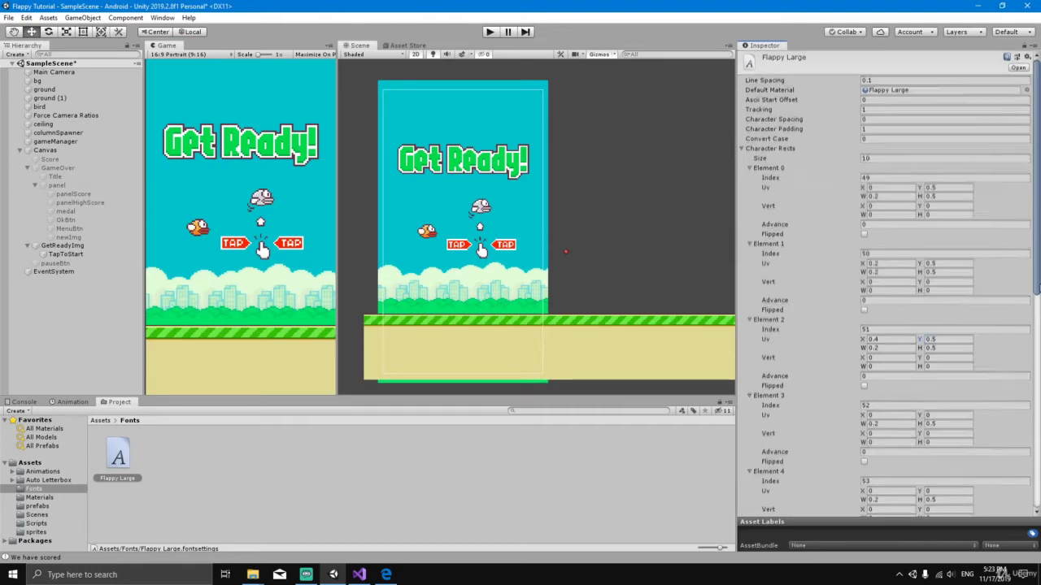
# Set the UV position of Element 3 to X 0.6 and Y 0.5
pyautogui.scroll(-3, 880, 320)
pyautogui.click(880, 316)
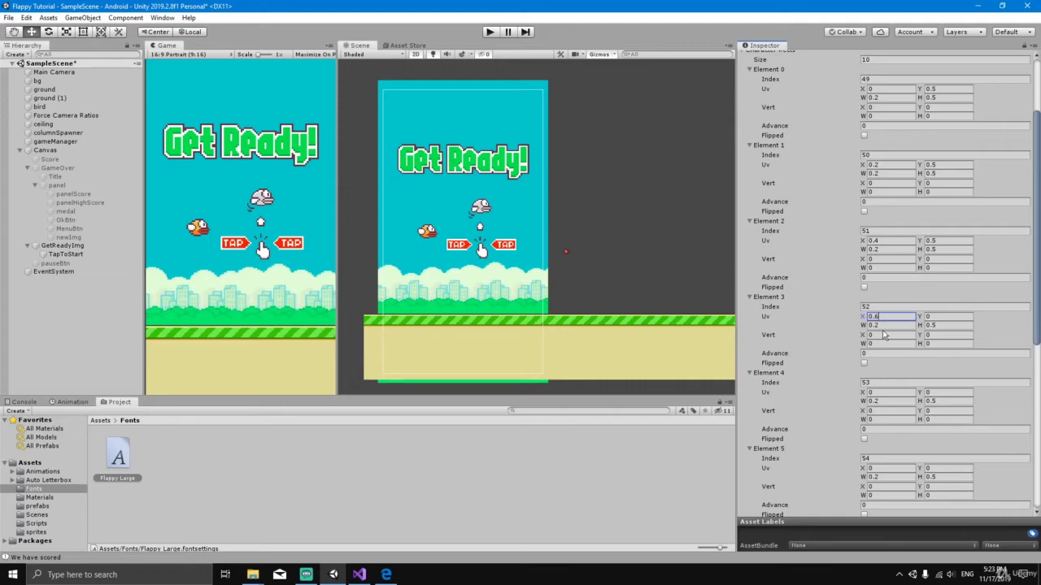
pyautogui.click(942, 318)
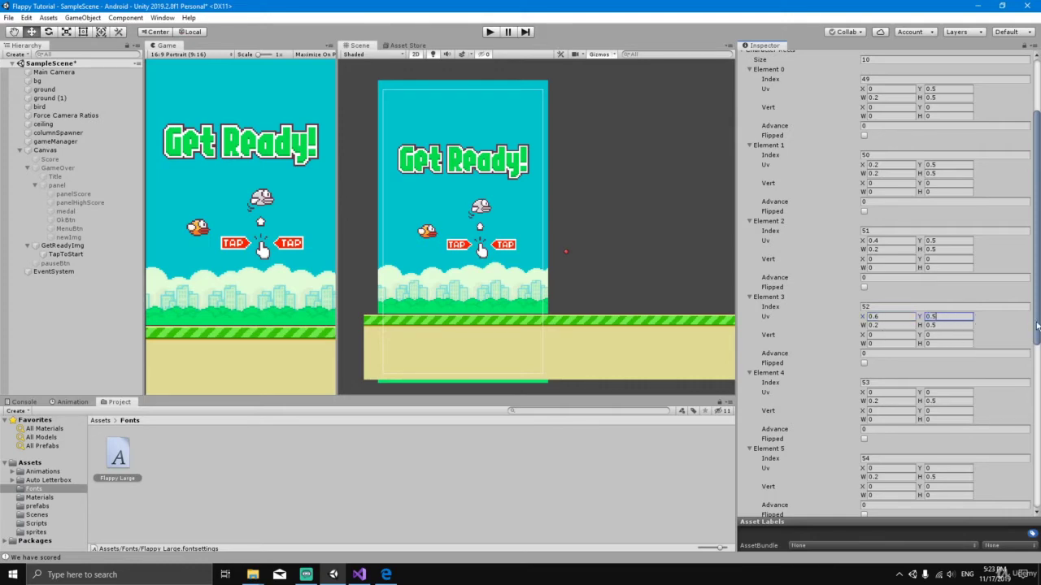
# Set the UV position of Element 4 to X 0.8 and Y 0.5
pyautogui.moveTo(1037, 326); pyautogui.dragTo(1036, 360)
pyautogui.click(879, 326)
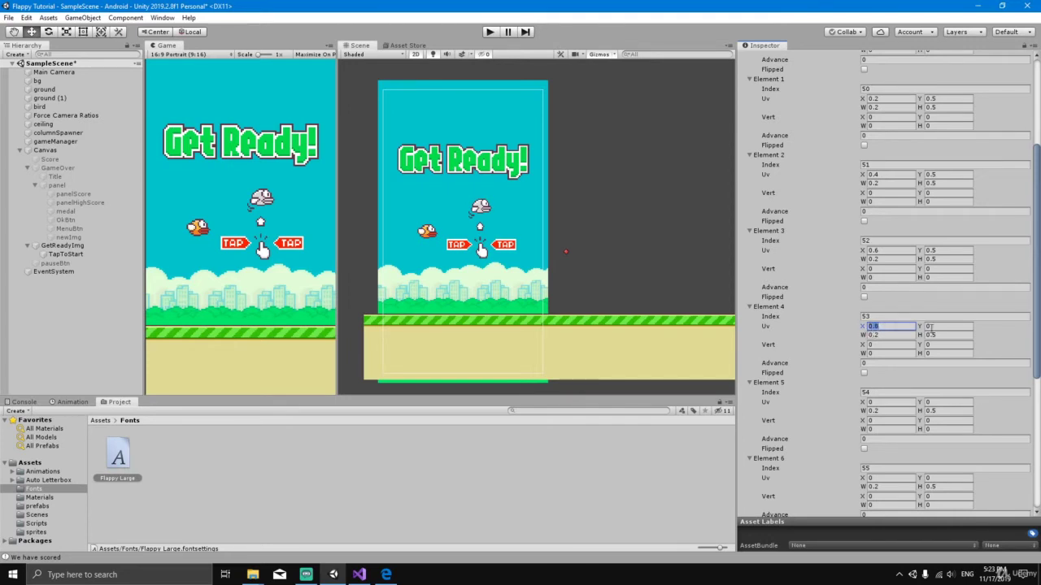
pyautogui.click(933, 326)
pyautogui.write('1')
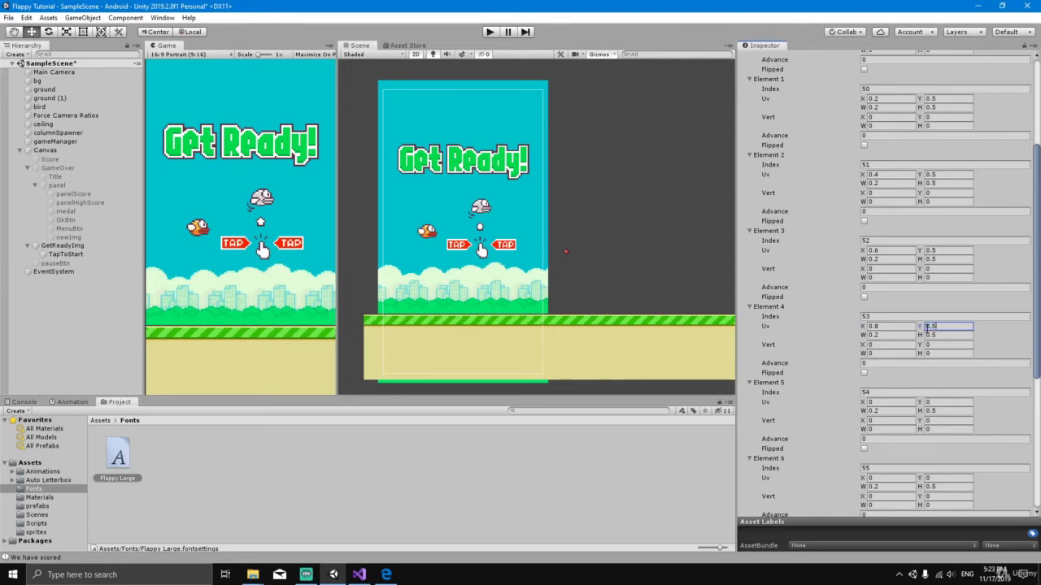
# Compare the lower row of the digit grid in Edge with the UV X and Y of Element 5 in Unity
pyautogui.scroll(-3, 927, 327)
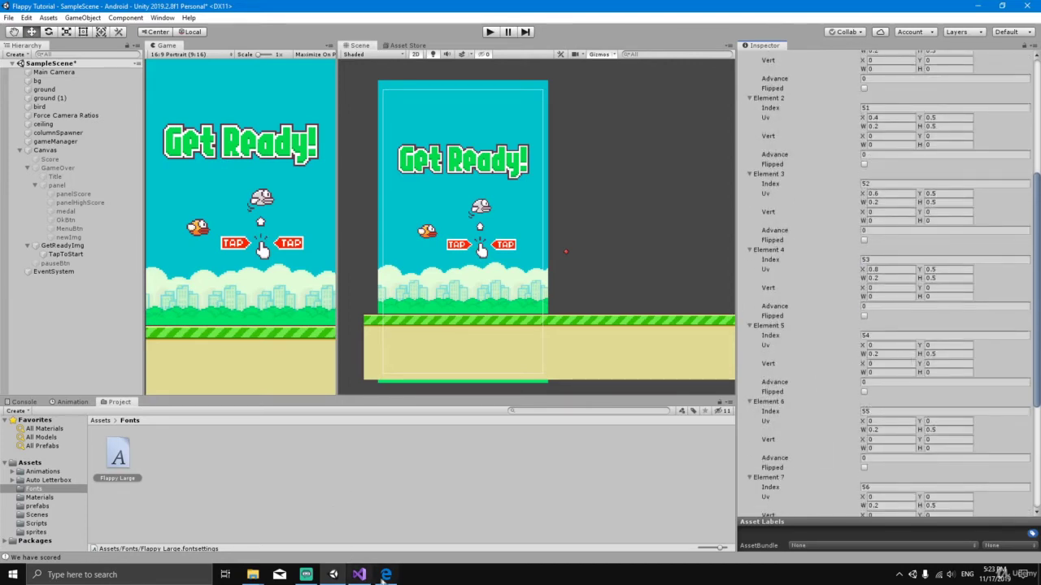
pyautogui.moveTo(386, 575)
pyautogui.click(401, 535)
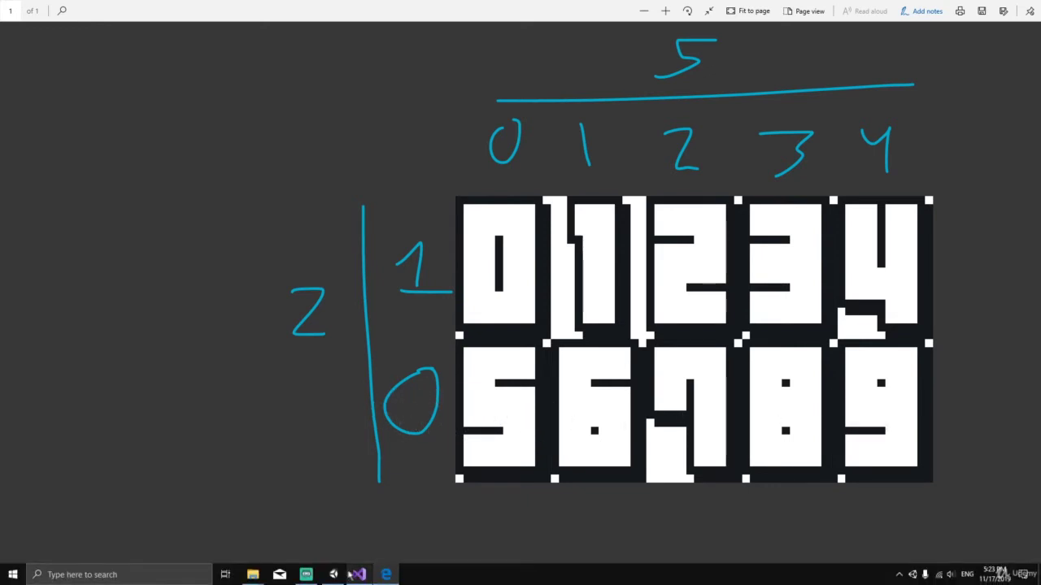
pyautogui.click(333, 575)
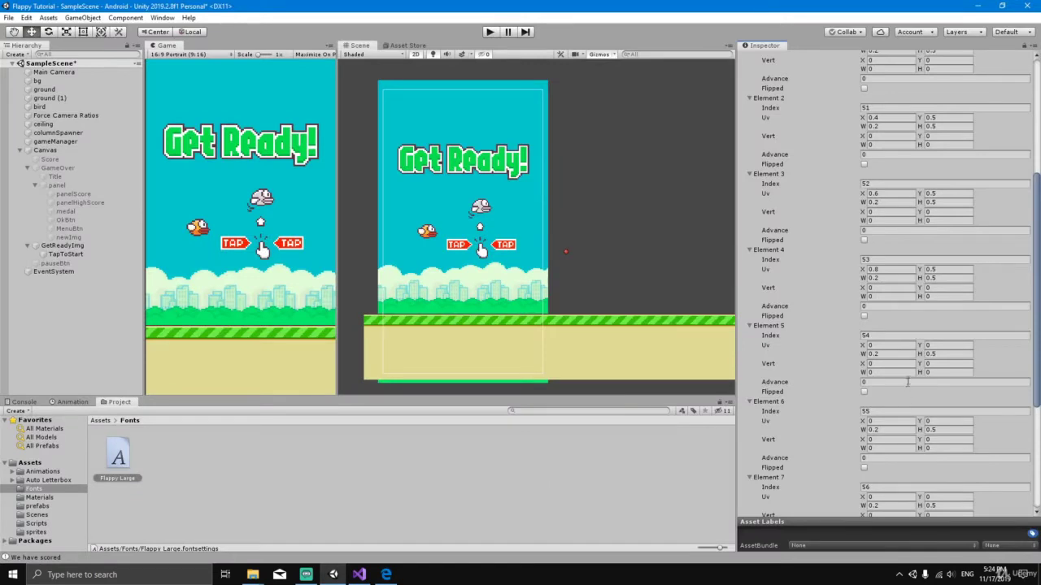
pyautogui.click(936, 346)
pyautogui.click(939, 355)
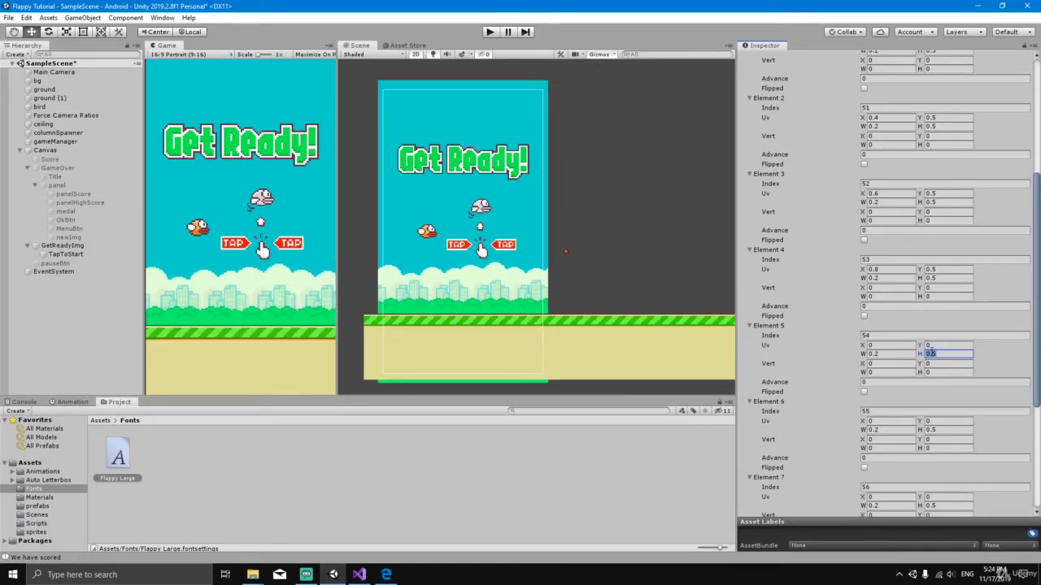
pyautogui.click(932, 345)
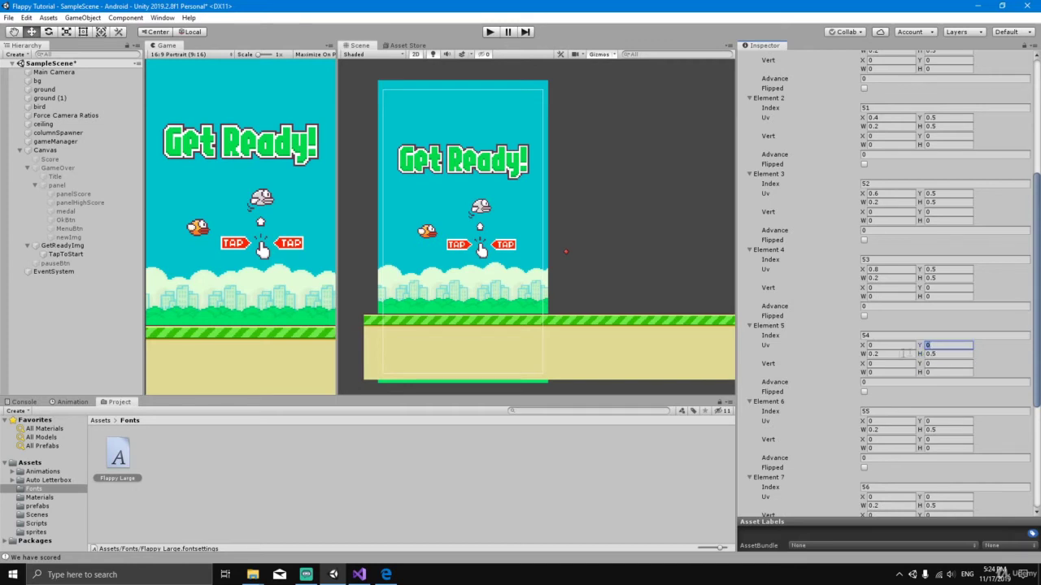
pyautogui.click(870, 346)
# Set the UV X position of Element 6 to 0.2 and of Element 7 to 0.4
pyautogui.click(883, 421)
pyautogui.scroll(-4, 906, 435)
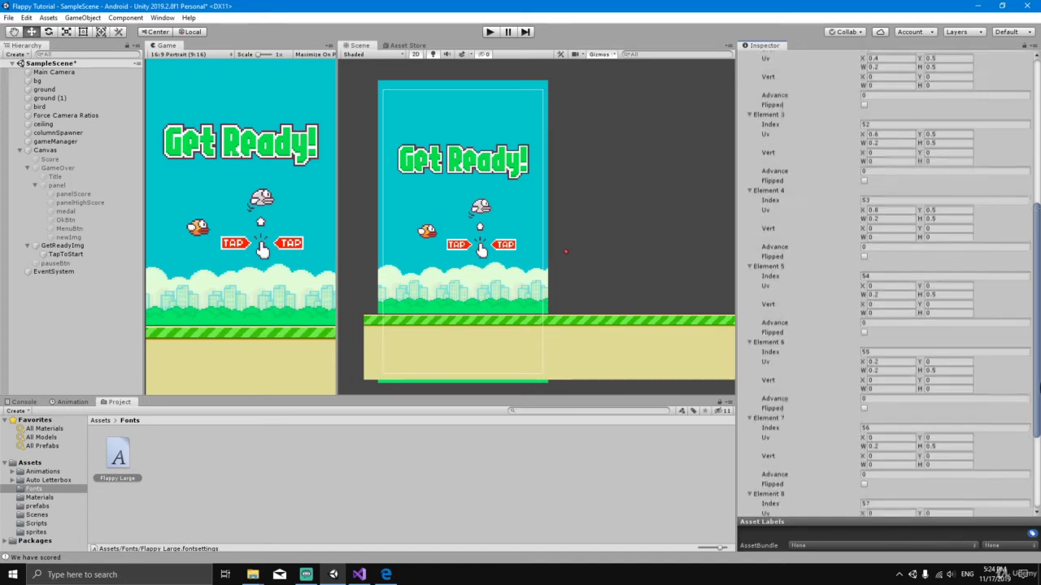
pyautogui.click(905, 435)
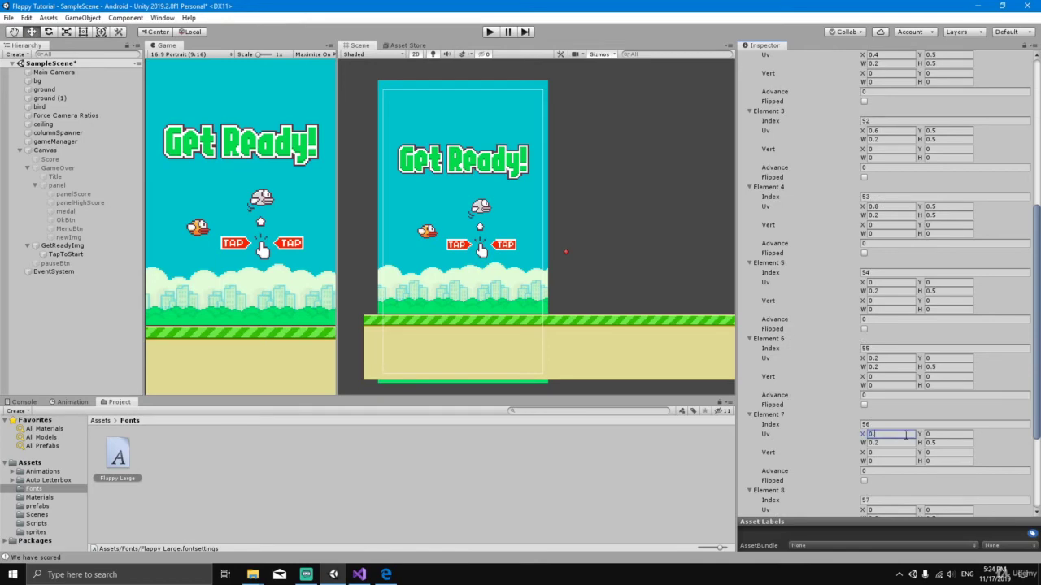
# Set the UV X position of Element 8 to 0.6 and of Element 9 to 0.8
pyautogui.scroll(-5, 888, 284)
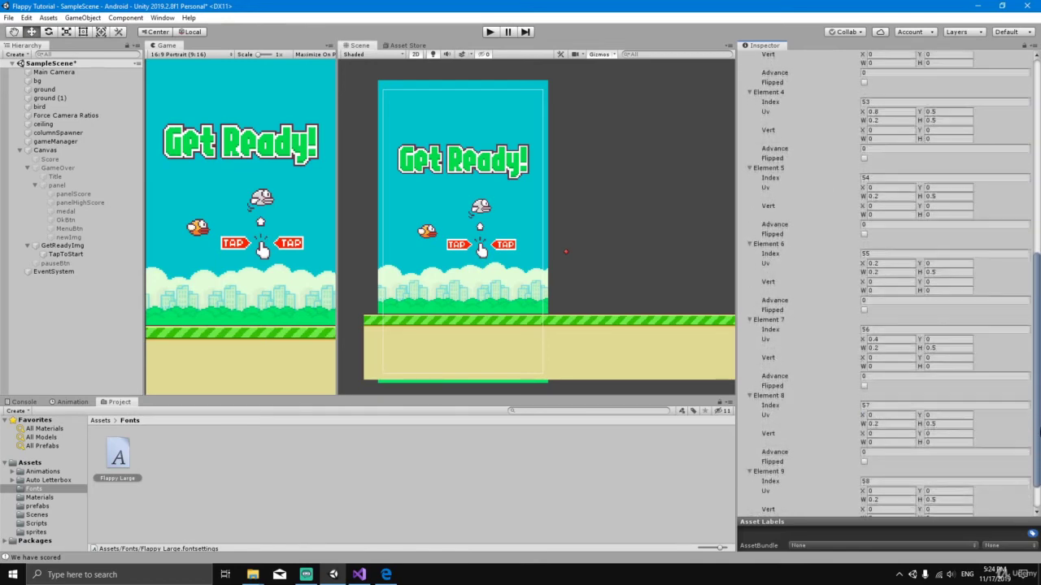
pyautogui.click(889, 417)
pyautogui.write('0.6')
pyautogui.scroll(-2, 894, 456)
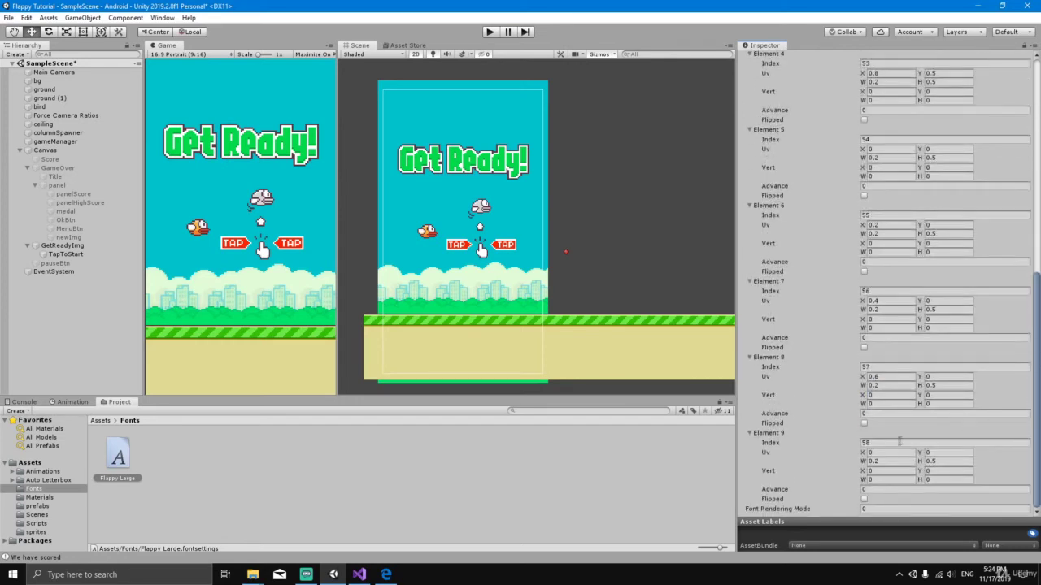
pyautogui.click(890, 452)
# Compare the Vert width field of Element 0 with the digit grid in Edge, and return to Unity
pyautogui.moveTo(1039, 375); pyautogui.dragTo(1034, 149)
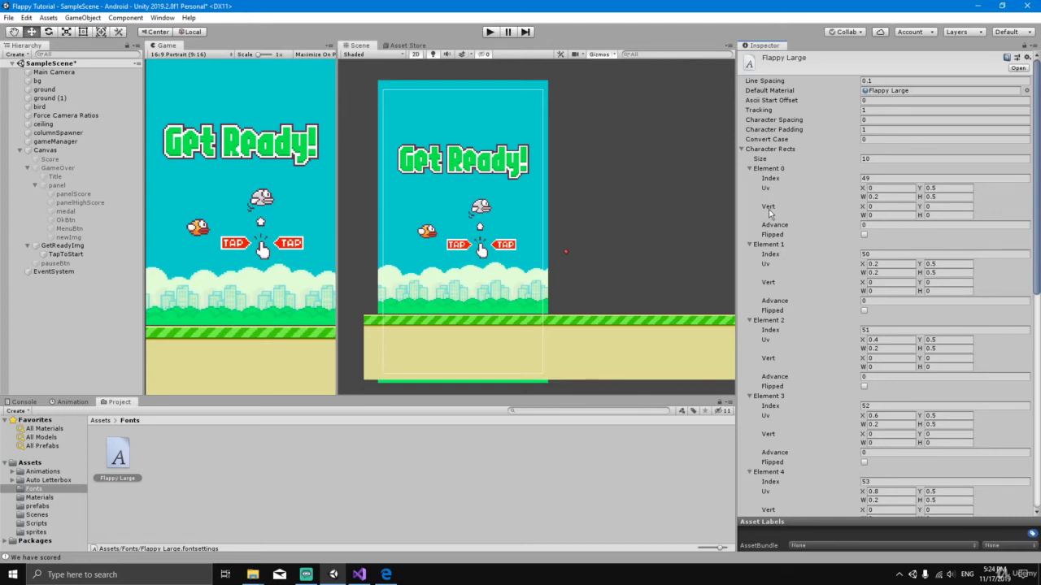
pyautogui.click(878, 215)
pyautogui.click(387, 574)
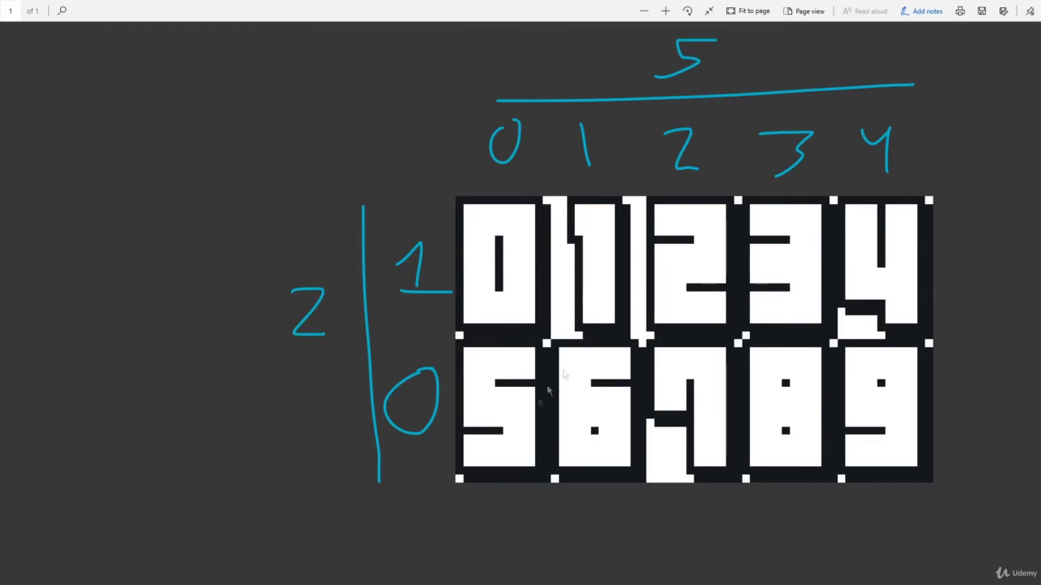
pyautogui.click(332, 575)
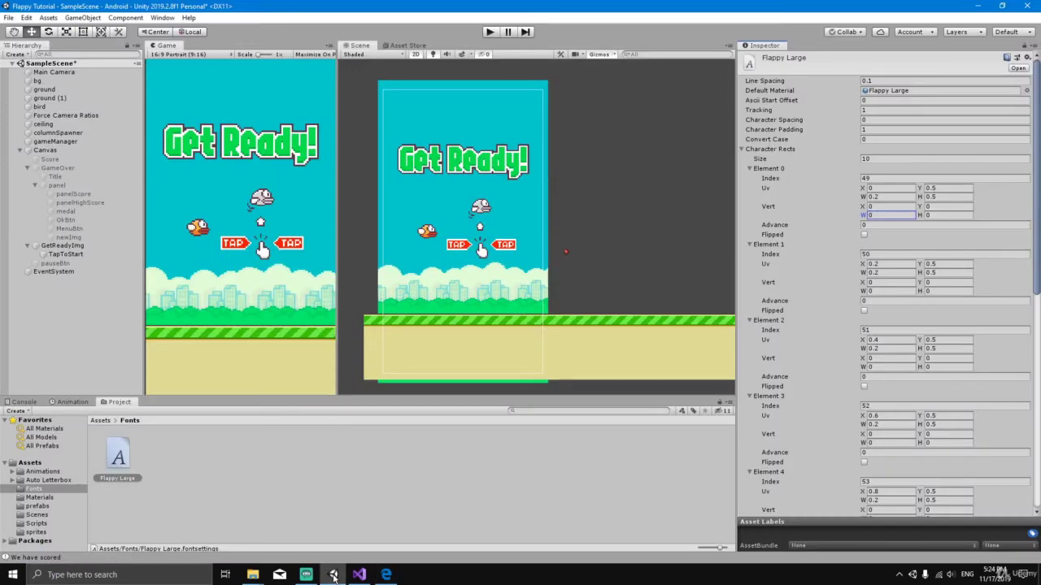
# Open the Flappy_steps text file from the Flappy_assets folder on the desktop
pyautogui.moveTo(253, 575)
pyautogui.click(227, 555)
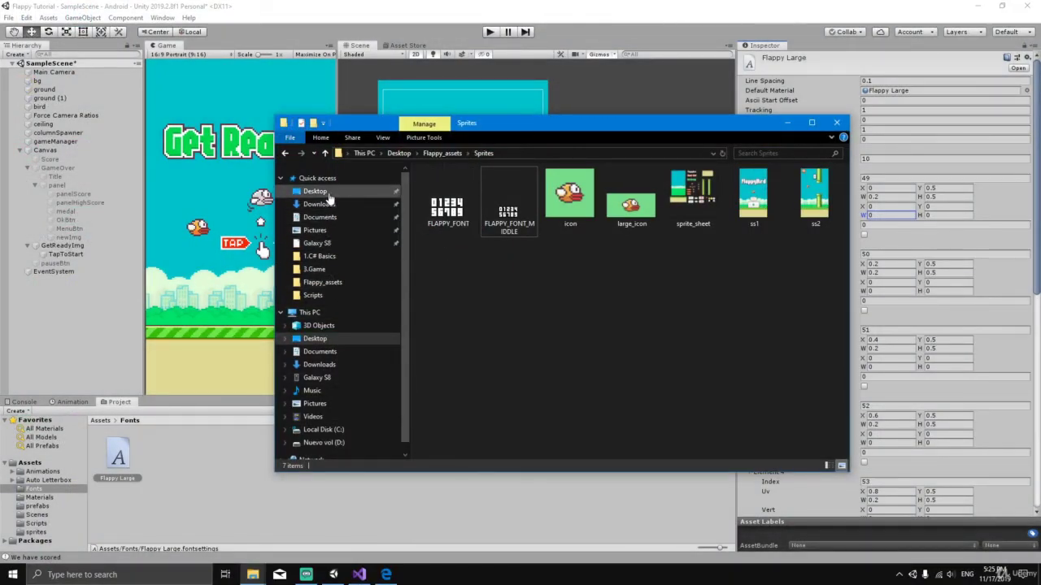
pyautogui.click(315, 191)
pyautogui.doubleClick(470, 213)
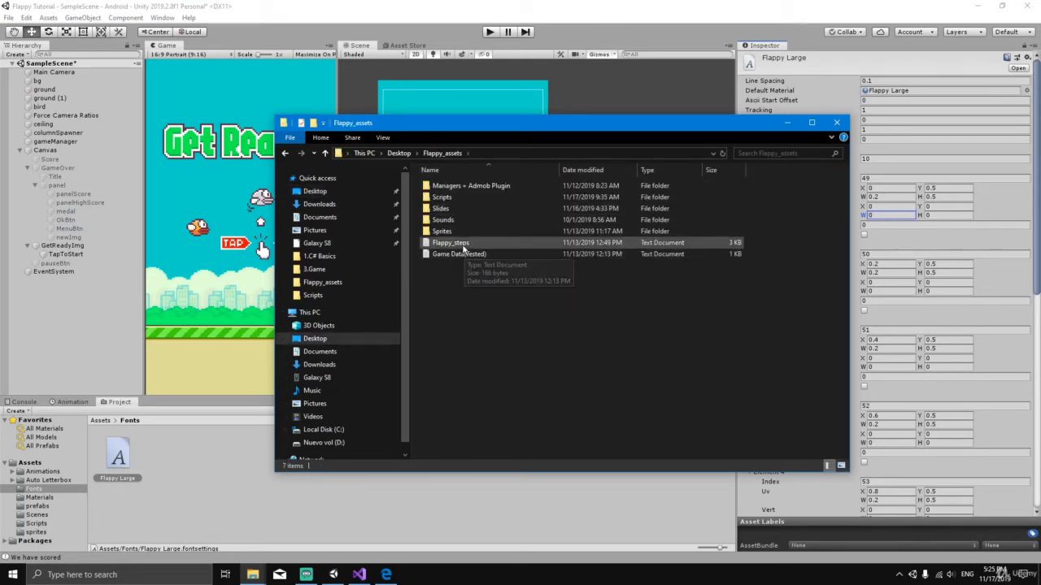
pyautogui.click(458, 243)
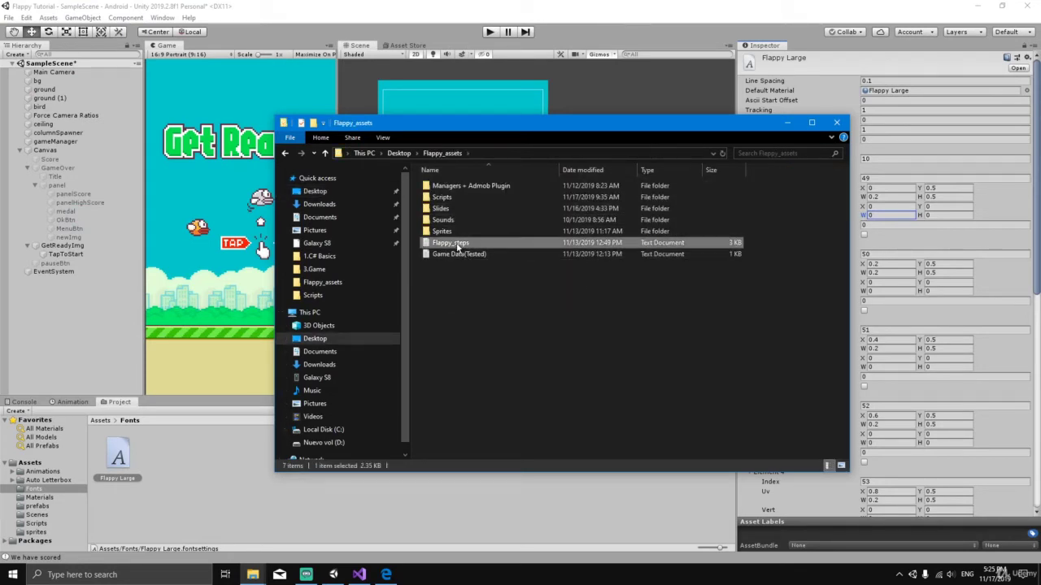
pyautogui.doubleClick(452, 243)
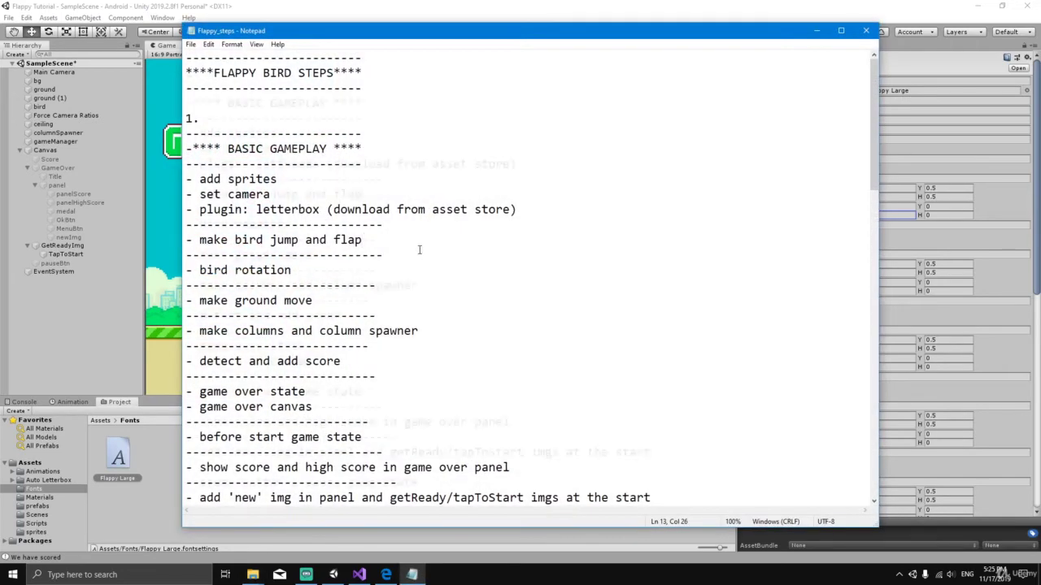
# Read the width and height noted for the flappy large and flappy Mid custom fonts, and return to Unity
pyautogui.scroll(-7, 443, 252)
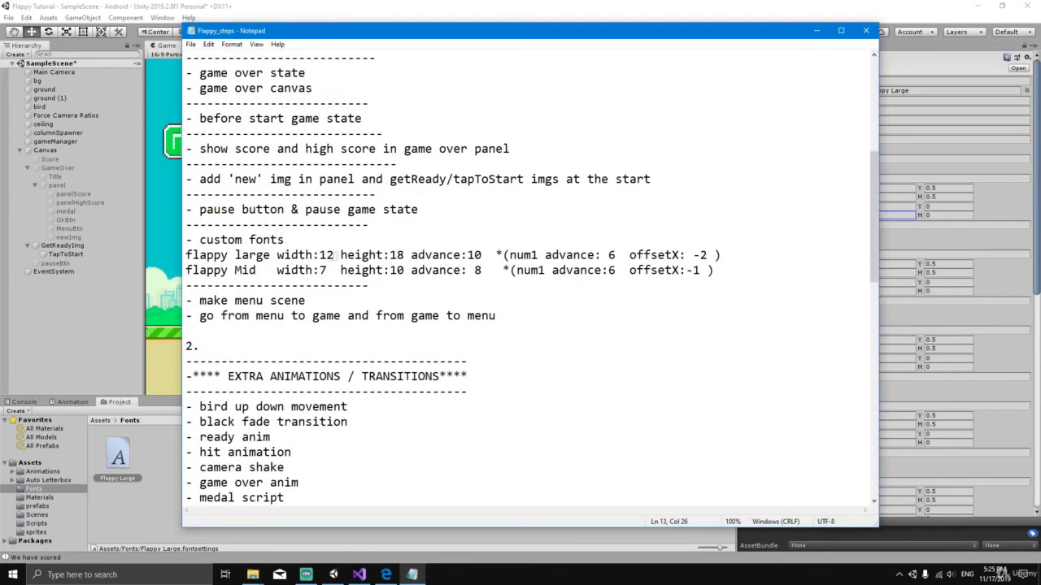
pyautogui.moveTo(314, 256); pyautogui.dragTo(406, 257)
pyautogui.click(376, 286)
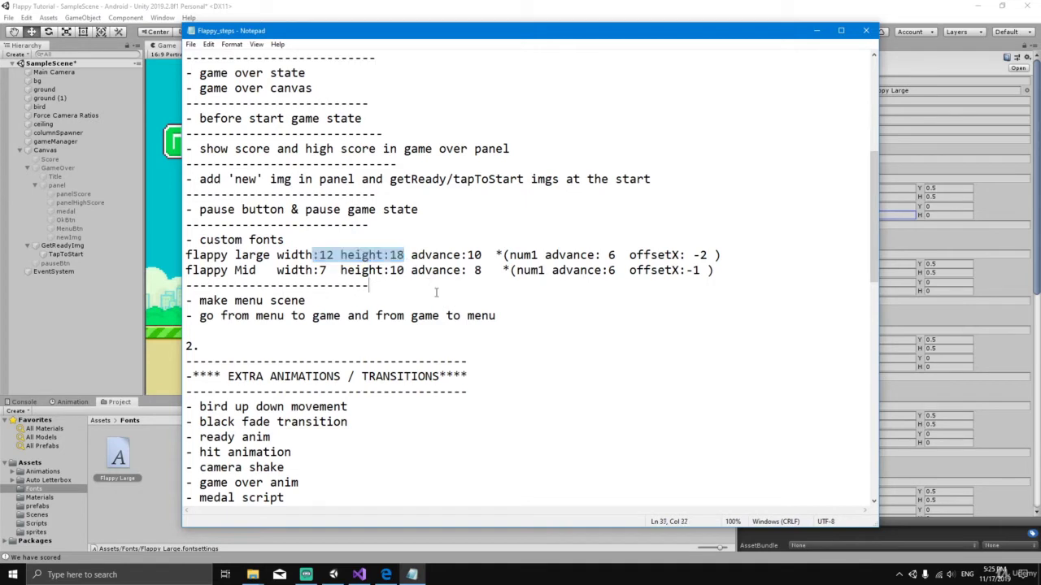
pyautogui.moveTo(318, 270); pyautogui.dragTo(401, 271)
pyautogui.click(433, 300)
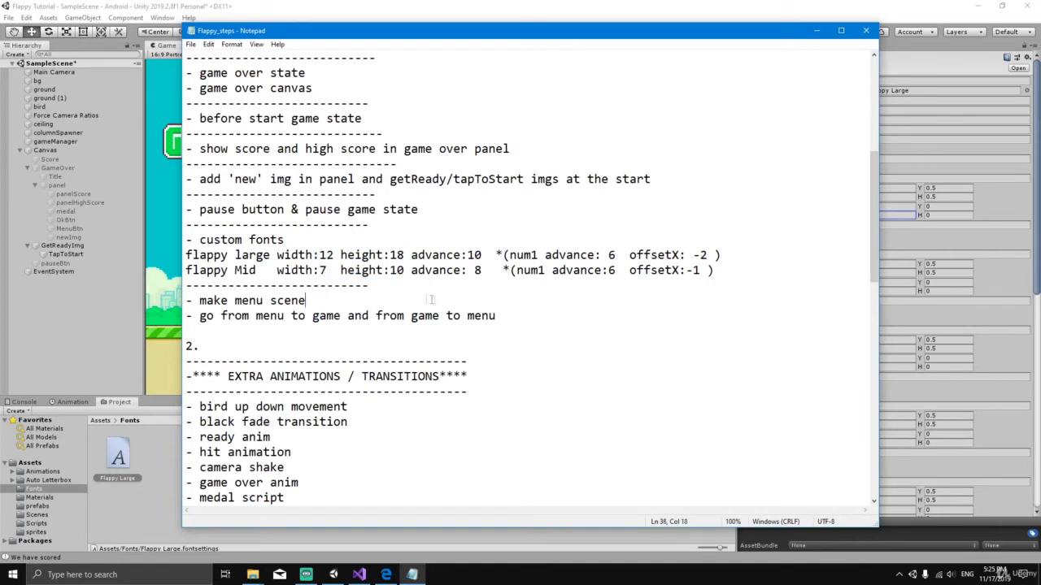
pyautogui.moveTo(317, 256); pyautogui.dragTo(397, 256)
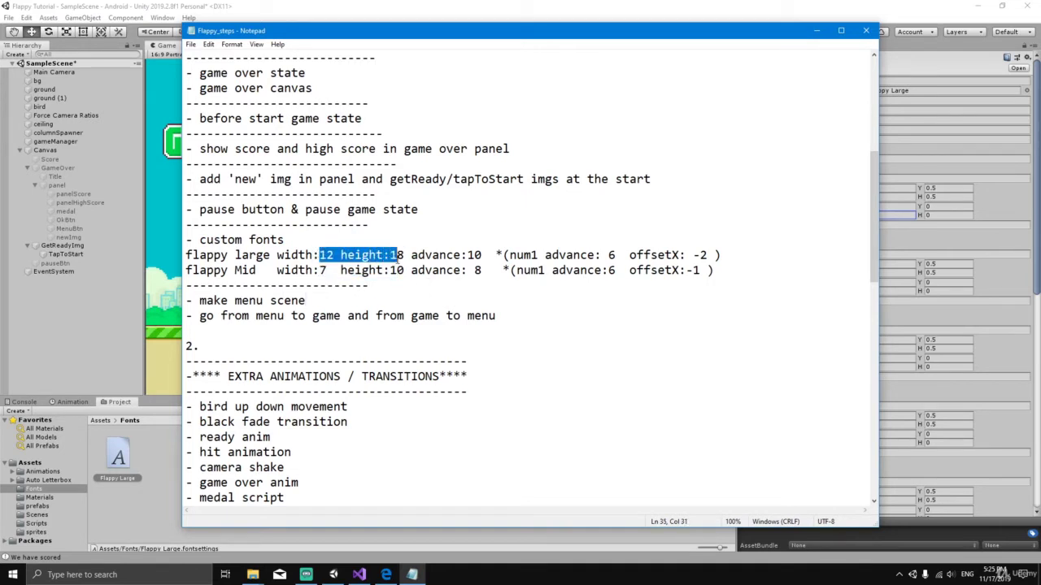
pyautogui.click(412, 290)
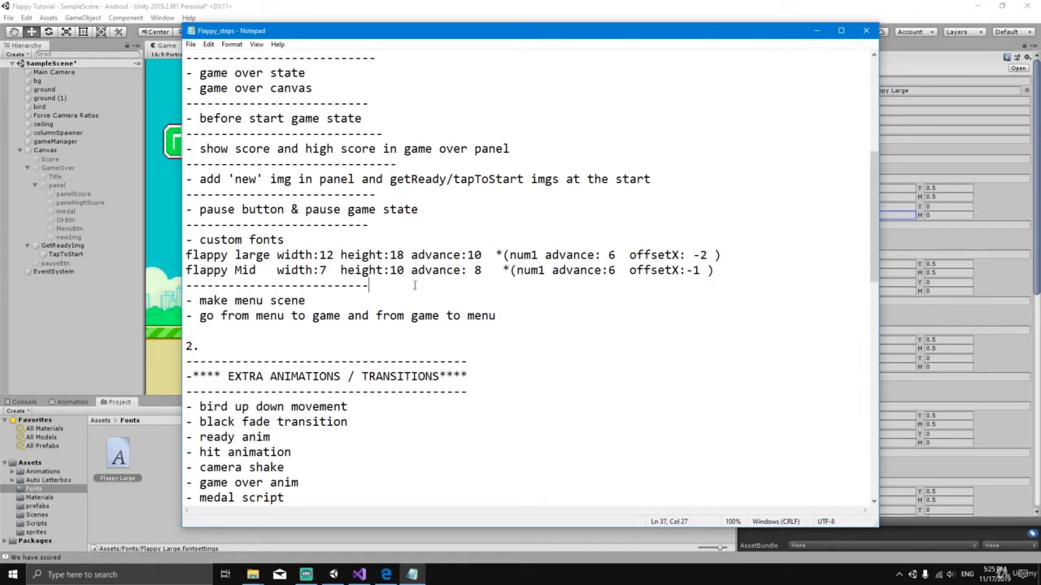
pyautogui.click(816, 30)
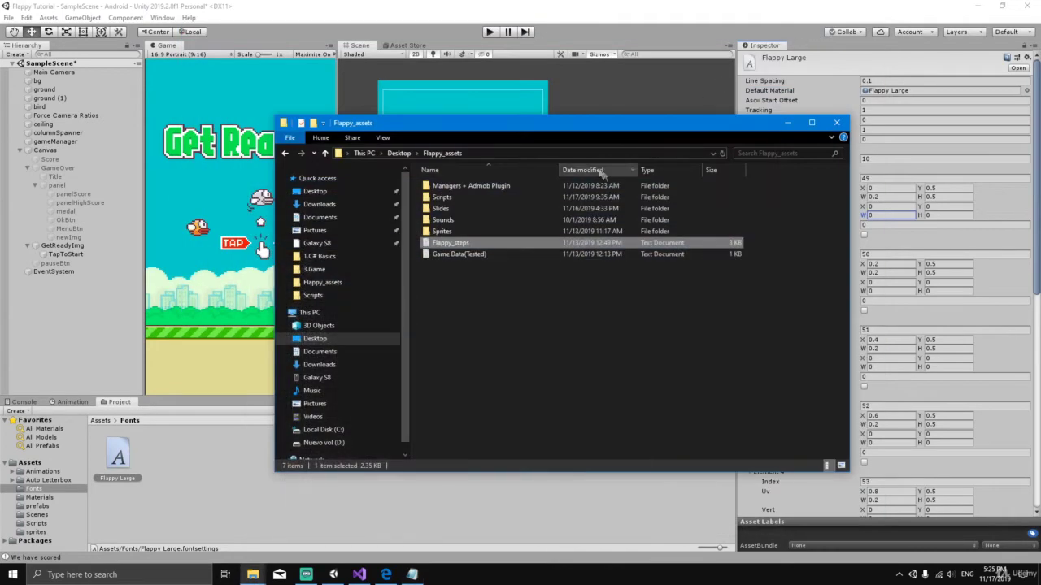
pyautogui.click(787, 122)
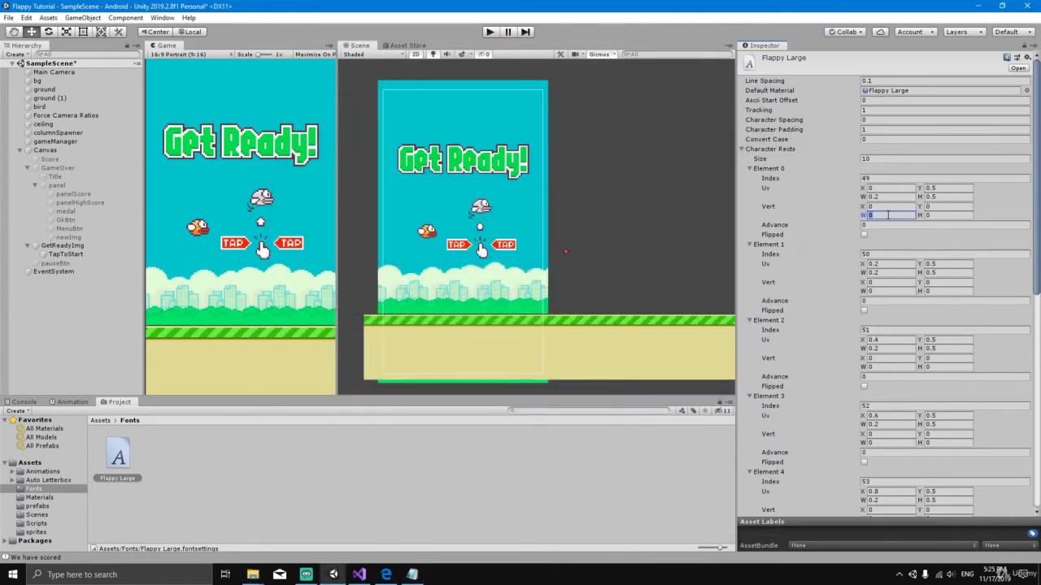
# Set the Vert size of Element 0 to W 12 and H -18
pyautogui.write('12')
pyautogui.click(938, 217)
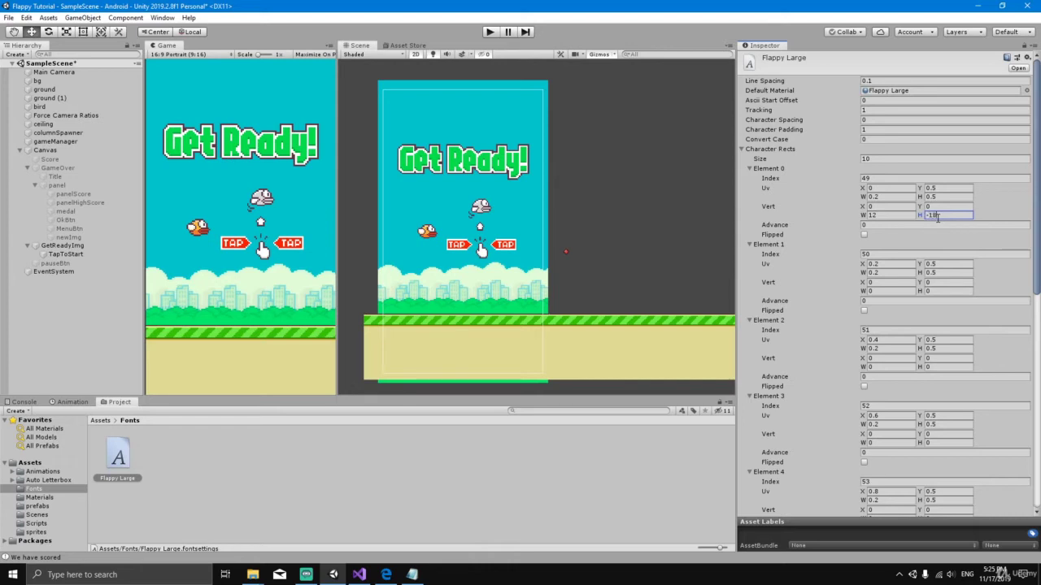
pyautogui.doubleClick(943, 215)
pyautogui.click(935, 215)
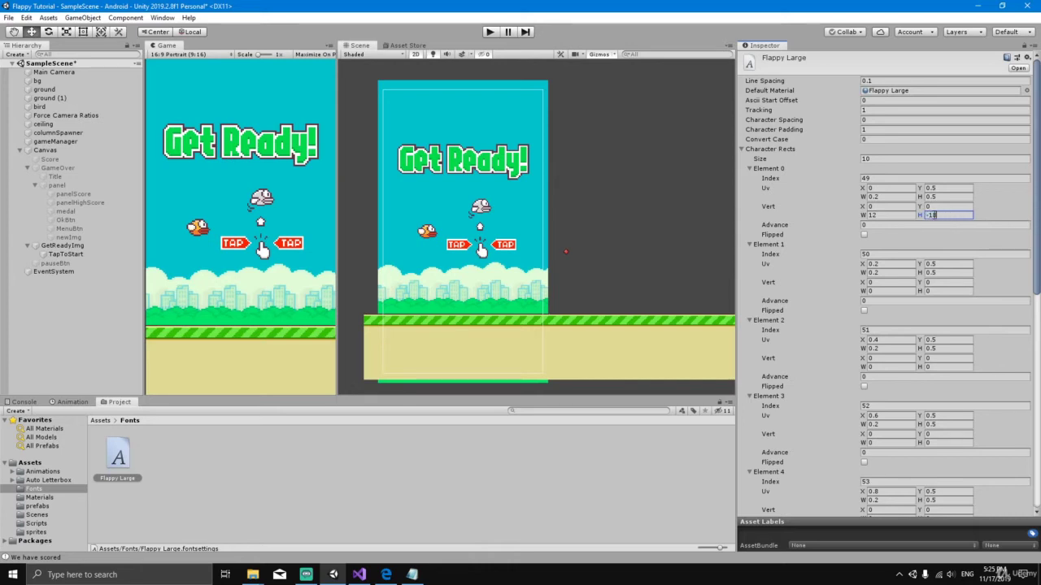
# Set the Vert size of Elements 1 and 2 to W 12 and H -18
pyautogui.click(872, 291)
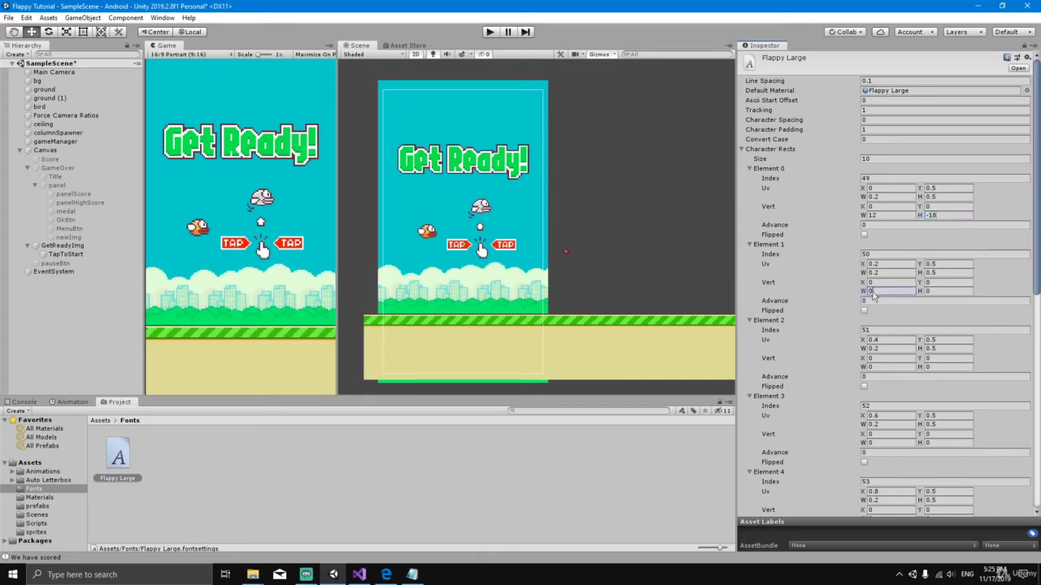
pyautogui.click(952, 292)
pyautogui.click(875, 367)
pyautogui.write('12')
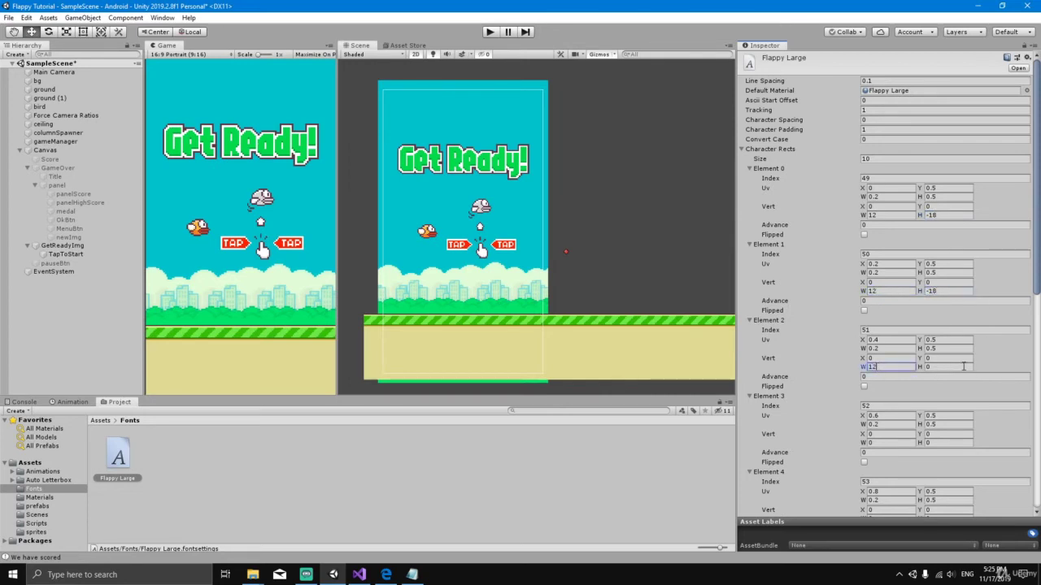
pyautogui.click(961, 366)
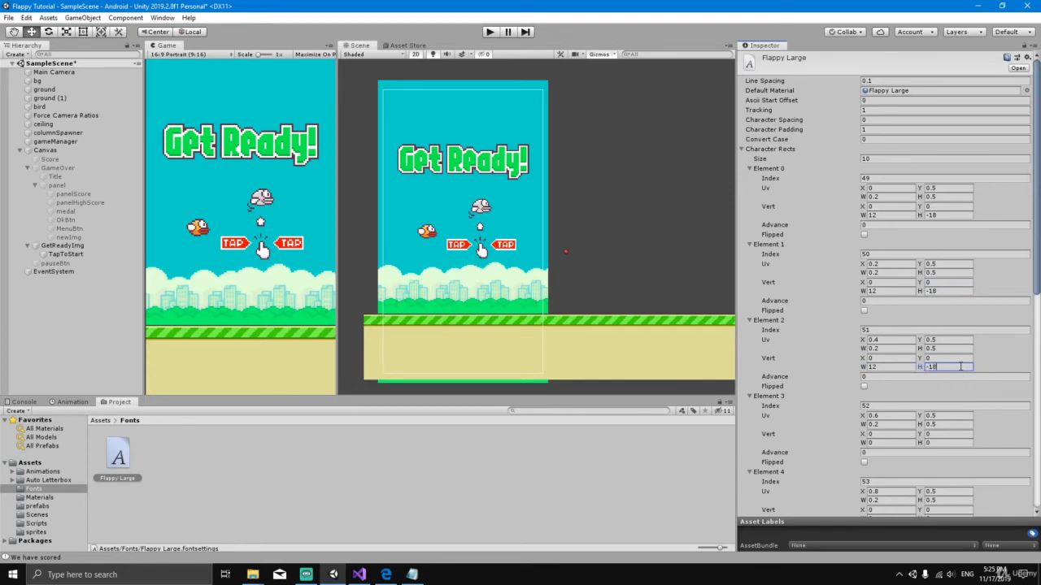
# Set the Vert size of Elements 3 and 4 to W 12 and H -18
pyautogui.moveTo(1039, 248); pyautogui.dragTo(1039, 374)
pyautogui.click(901, 322)
pyautogui.write('12')
pyautogui.click(930, 323)
pyautogui.write('-18')
pyautogui.click(898, 336)
pyautogui.write('12')
pyautogui.click(934, 337)
pyautogui.write('-18')
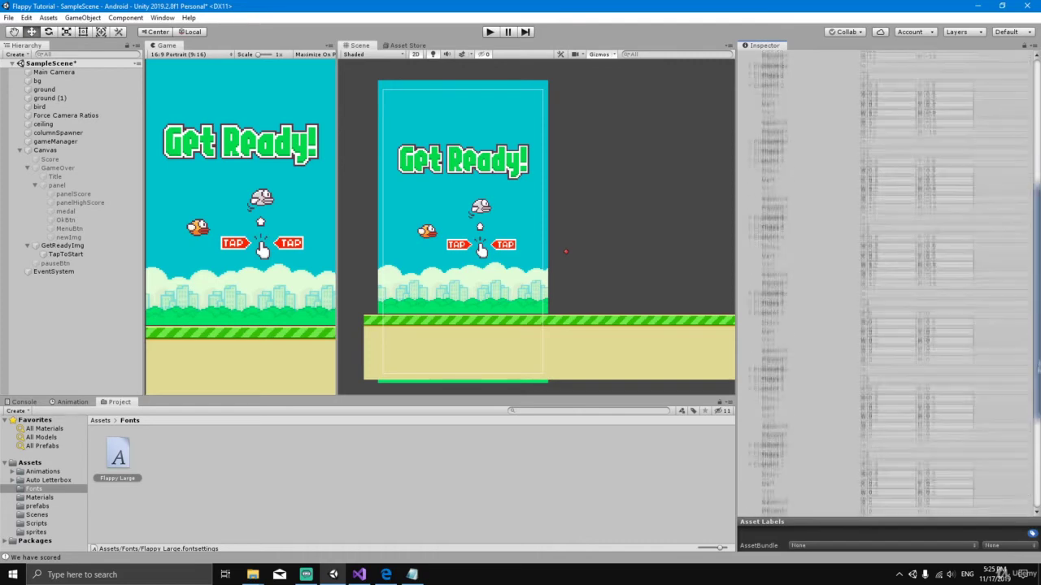
# Set the Vert size of Elements 5, 6 and 7 to W 12 and H -18
pyautogui.click(898, 337)
pyautogui.click(896, 321)
pyautogui.write('12')
pyautogui.moveTo(1039, 322); pyautogui.dragTo(1038, 377)
pyautogui.click(934, 321)
pyautogui.write('-18')
pyautogui.click(899, 332)
pyautogui.write('12-18')
# Set the Vert size of Elements 8 and 9 to W 12 and H -18
pyautogui.click(890, 406)
pyautogui.write('12')
pyautogui.click(935, 407)
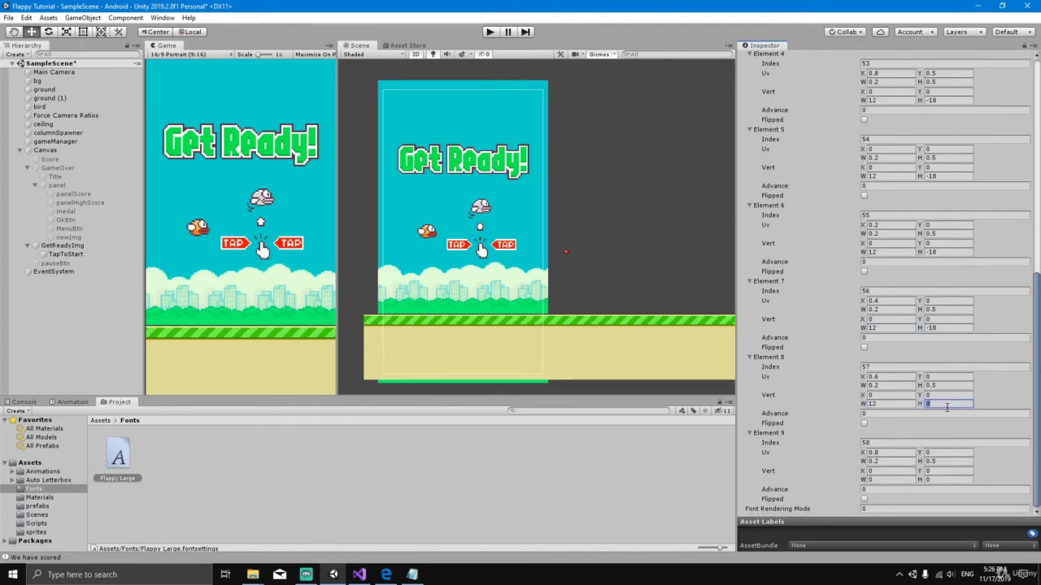
pyautogui.write('-18')
pyautogui.click(891, 483)
pyautogui.write('12')
pyautogui.click(943, 482)
pyautogui.write('-18')
# Switch to the flappy large PDF in Edge and draw a pen line from beneath digit 0 to beneath digit 1
pyautogui.moveTo(1038, 396); pyautogui.dragTo(1039, 174)
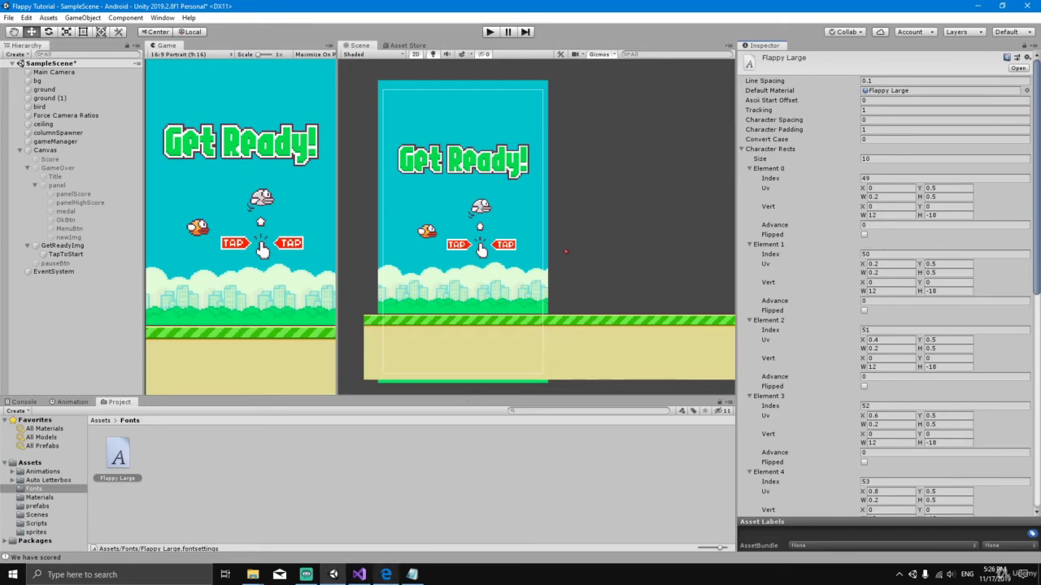
pyautogui.click(386, 575)
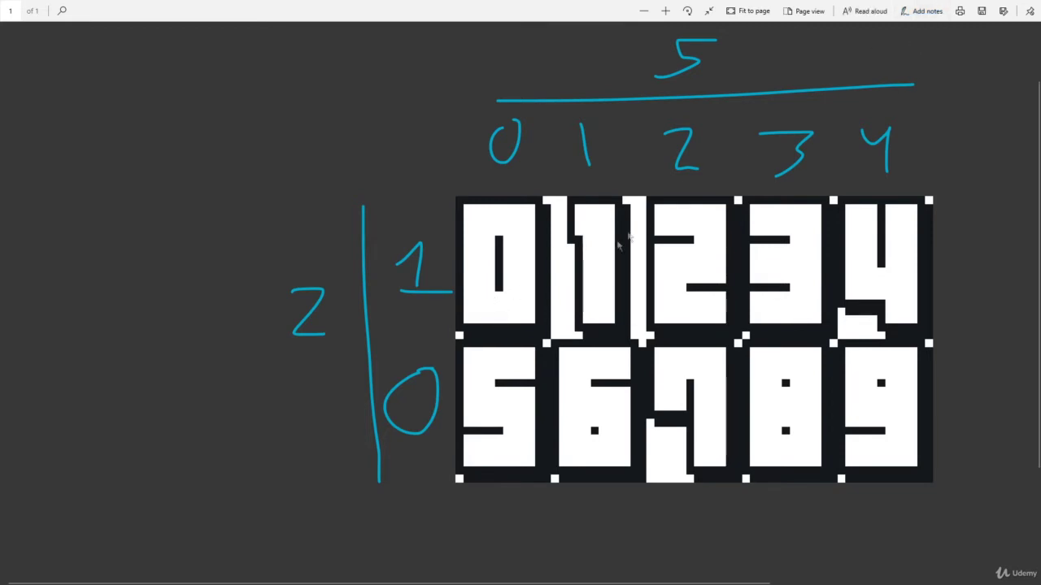
pyautogui.click(926, 10)
pyautogui.click(929, 30)
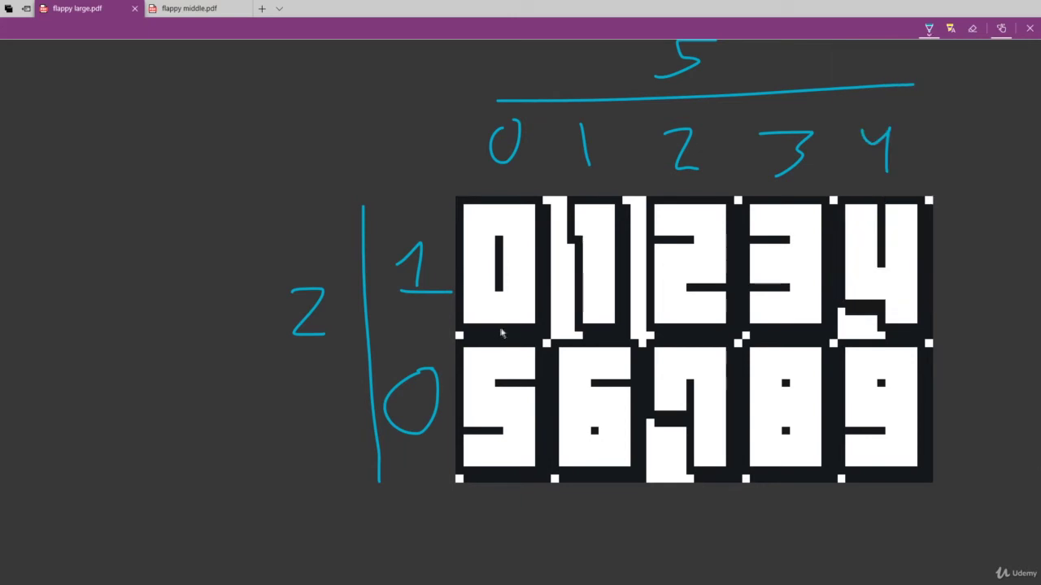
pyautogui.moveTo(498, 331); pyautogui.dragTo(589, 332)
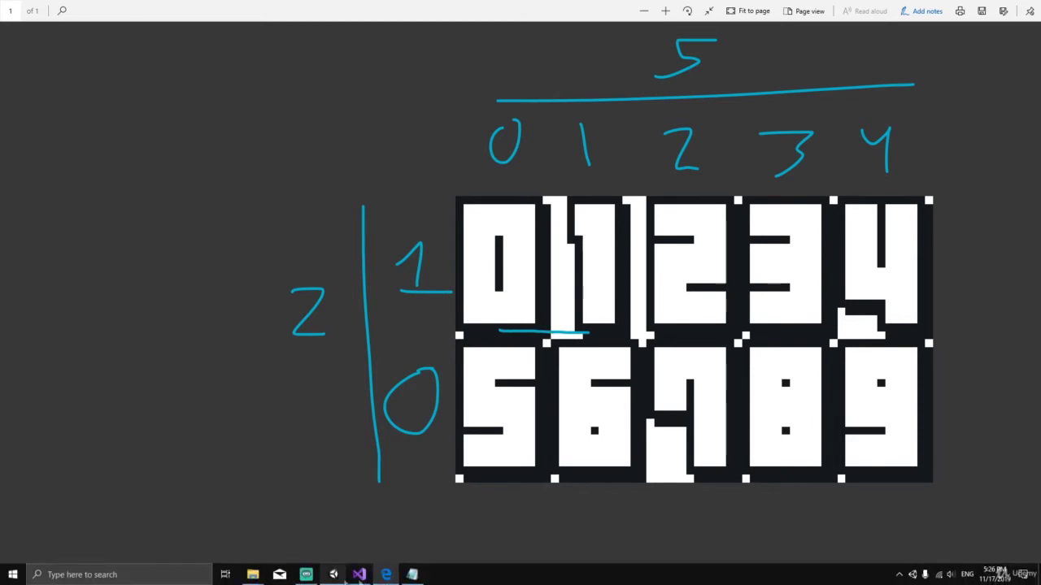
# Read the flappy large advance and the special advance and offset X for digit 1 in the Flappy_steps notes
pyautogui.click(413, 575)
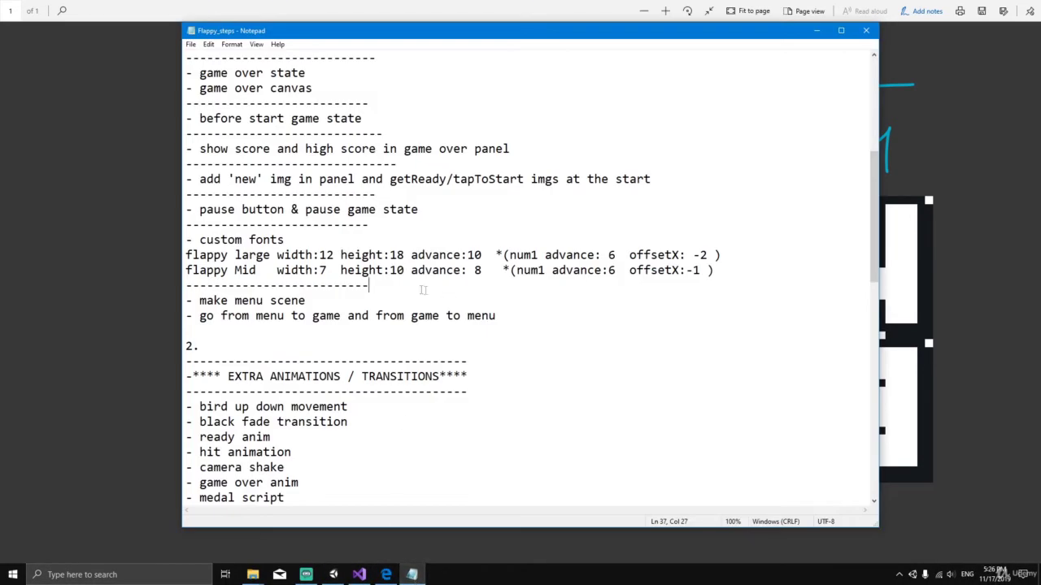
pyautogui.moveTo(423, 254); pyautogui.dragTo(488, 254)
pyautogui.click(525, 264)
pyautogui.click(524, 271)
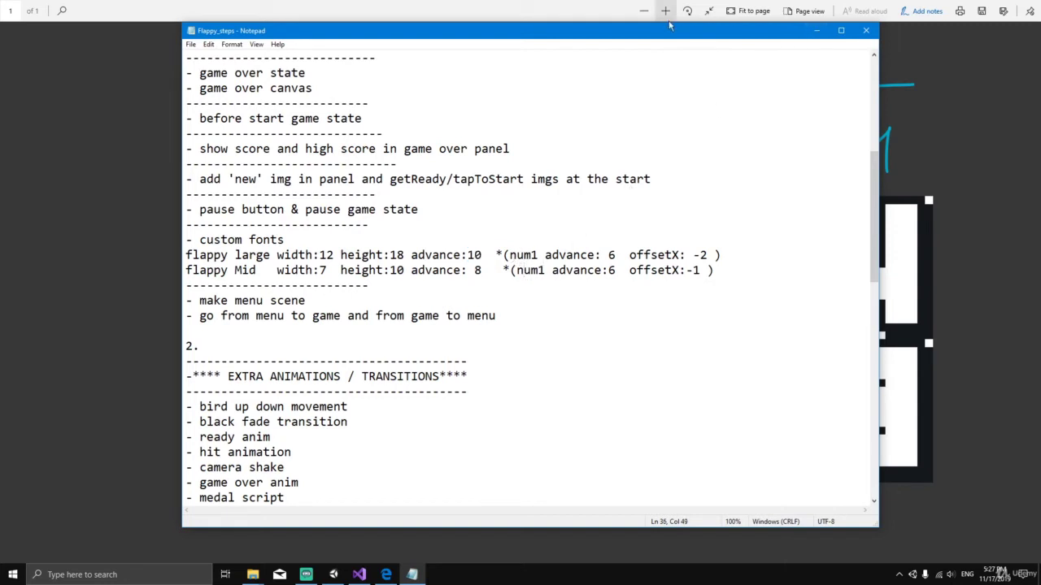
pyautogui.moveTo(506, 254); pyautogui.dragTo(713, 256)
pyautogui.click(613, 292)
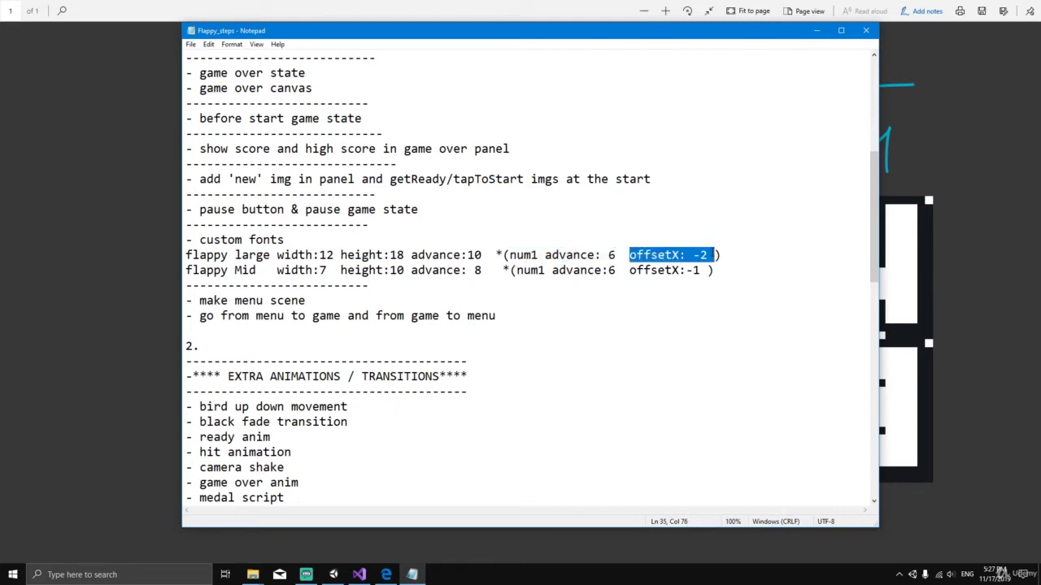
pyautogui.click(817, 33)
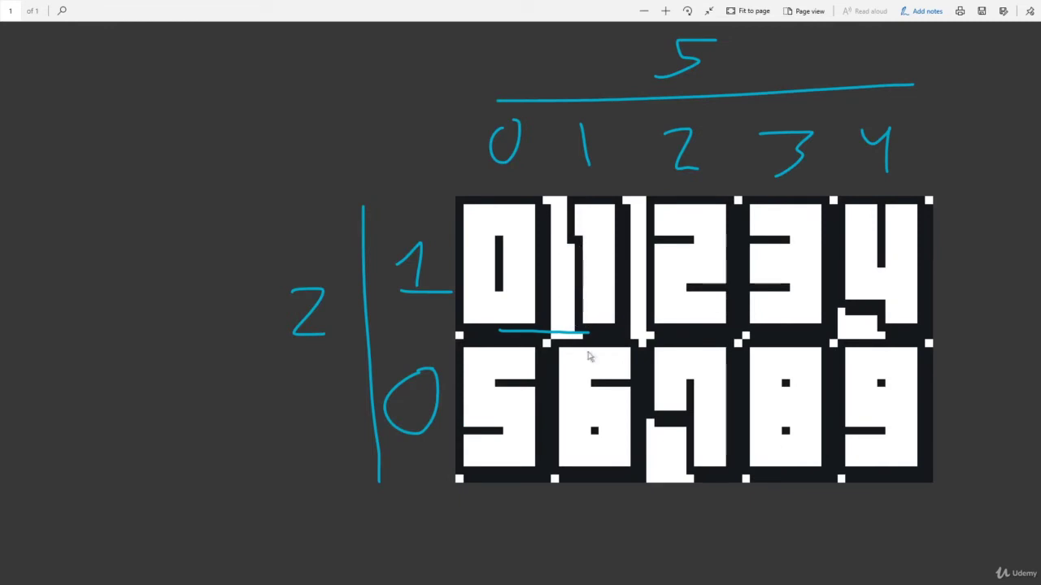
# Extend the pen line beneath digit 1 and mark the empty gaps on both sides of that digit
pyautogui.moveTo(586, 340); pyautogui.dragTo(625, 337)
pyautogui.moveTo(555, 272); pyautogui.dragTo(567, 270)
pyautogui.moveTo(634, 273); pyautogui.dragTo(644, 271)
pyautogui.click(560, 321)
pyautogui.moveTo(556, 271); pyautogui.dragTo(564, 272)
pyautogui.moveTo(634, 271); pyautogui.dragTo(640, 272)
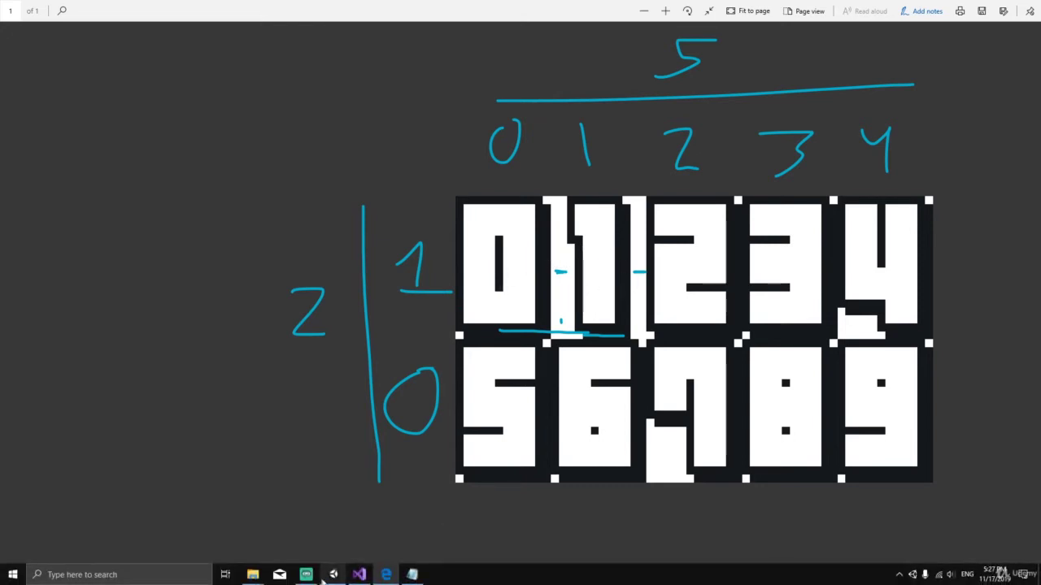
# Back in Unity, set Element 0's Advance to 10, and Element 1's Advance to 6 with a Vert X of -2
pyautogui.click(333, 574)
pyautogui.click(875, 227)
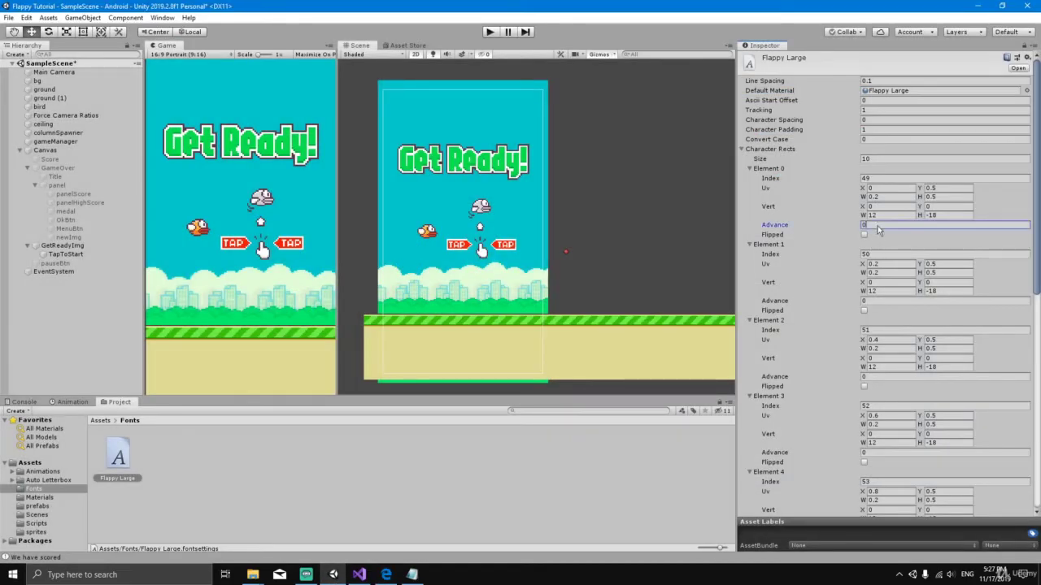
pyautogui.write('1')
pyautogui.click(877, 305)
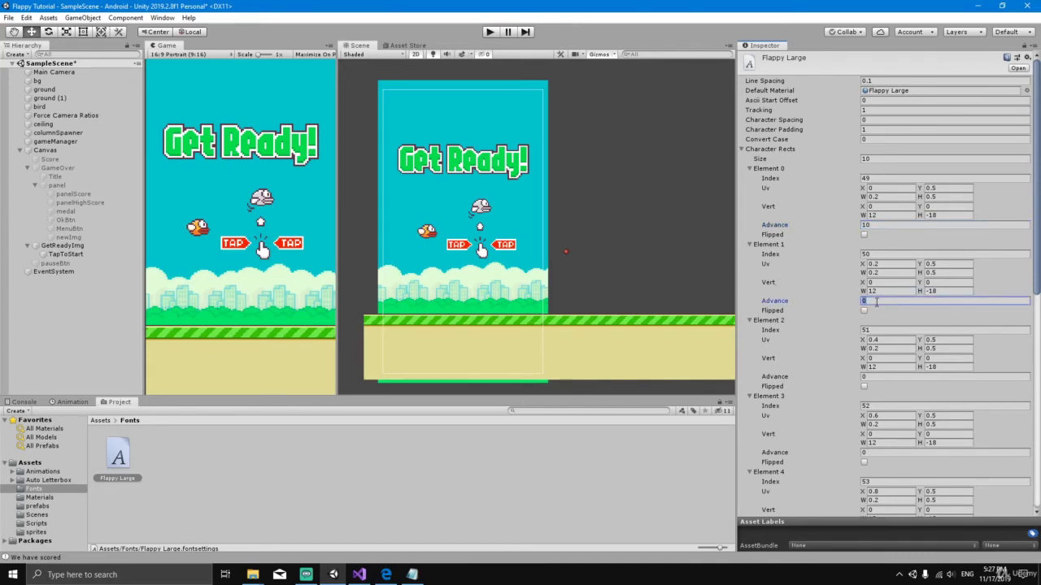
pyautogui.write('6')
pyautogui.click(879, 283)
pyautogui.write('-3')
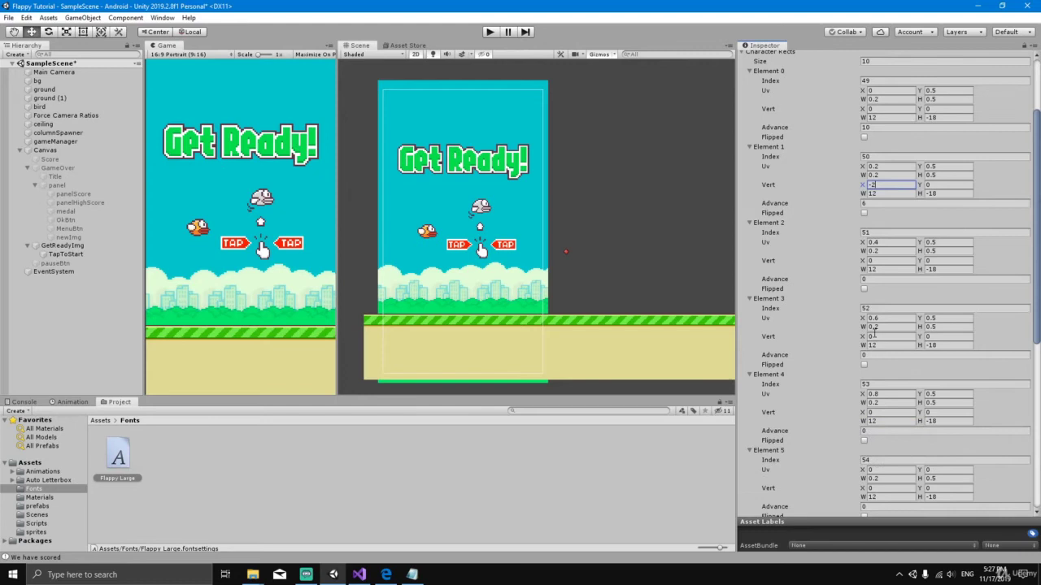
# Set the Advance of Elements 2, 3 and 4 to 10
pyautogui.click(876, 280)
pyautogui.write('10')
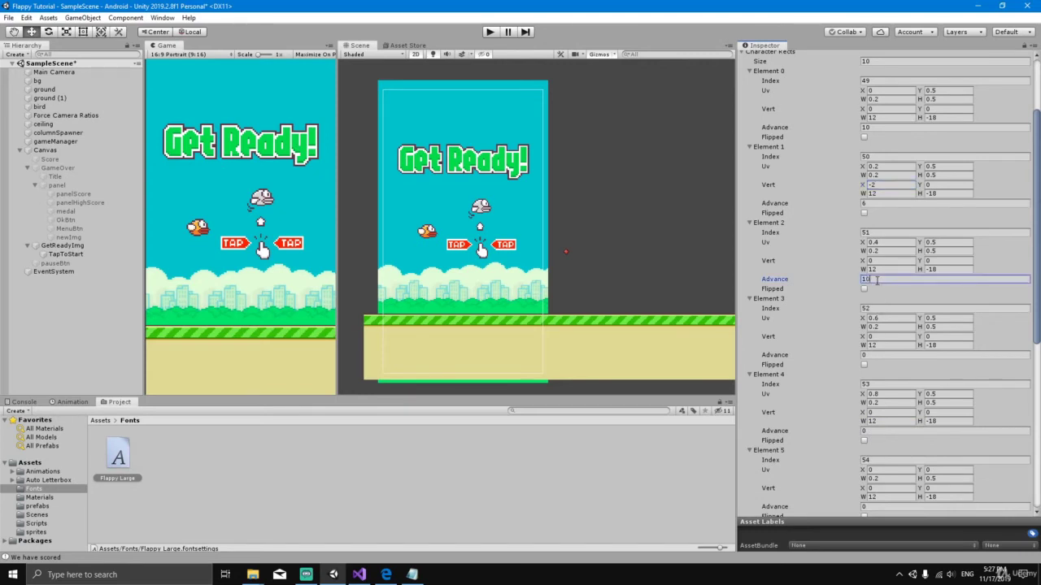
pyautogui.click(876, 355)
pyautogui.write('1')
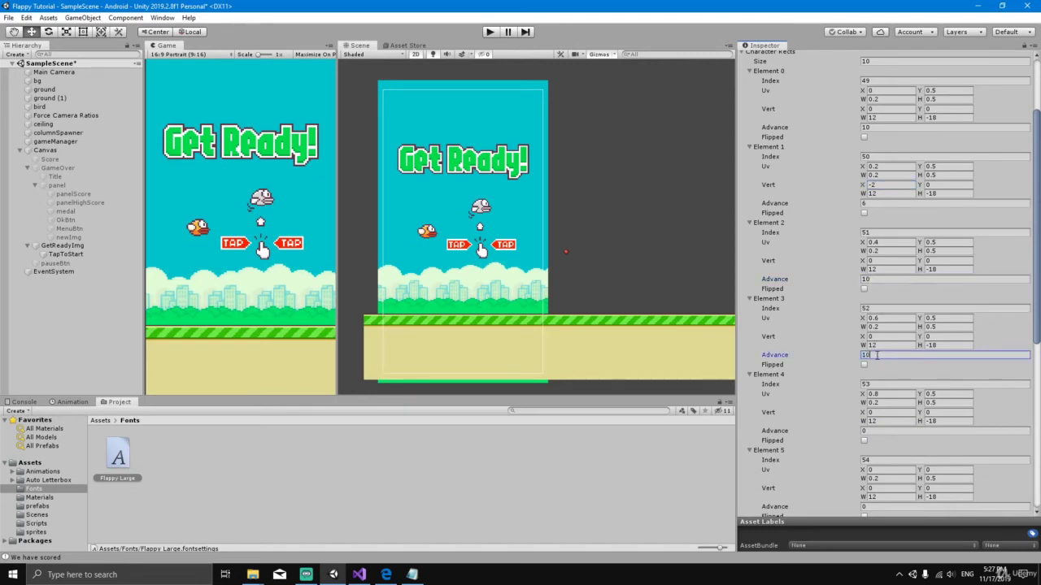
pyautogui.click(873, 431)
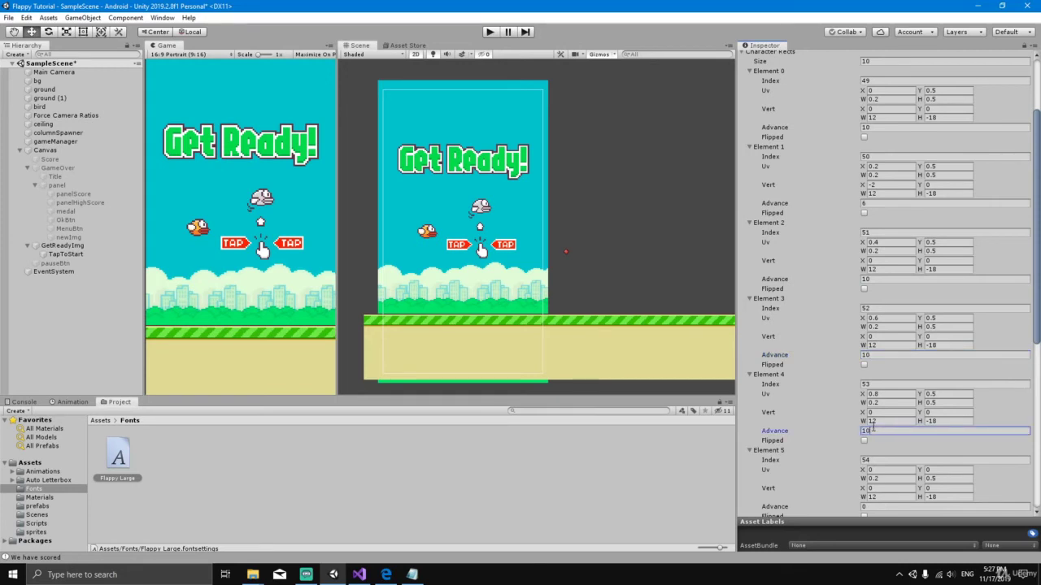
pyautogui.write('10')
# Set the Advance of Elements 5 and 6 to 10
pyautogui.scroll(-4, 880, 435)
pyautogui.click(878, 388)
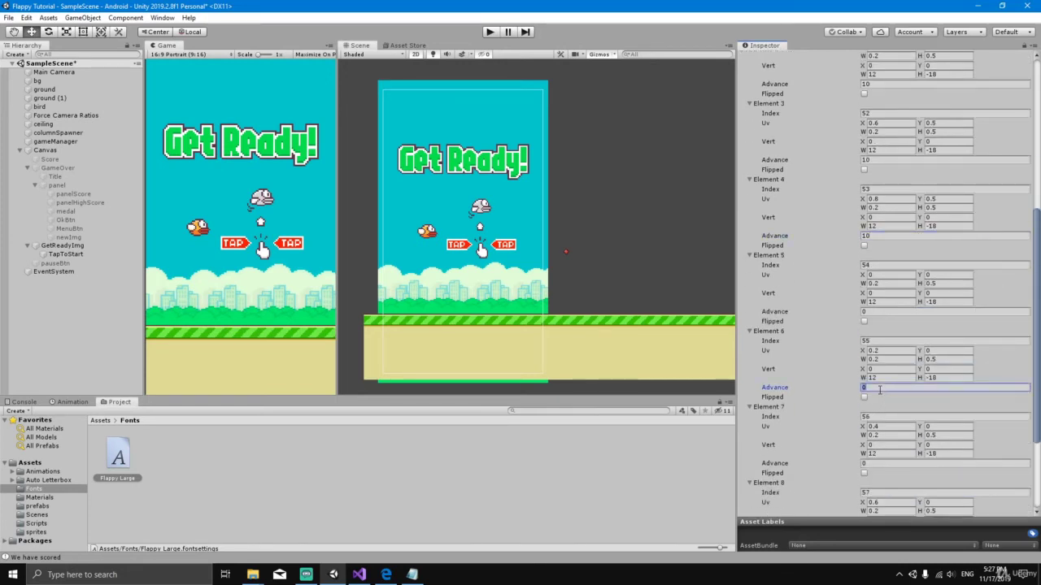
pyautogui.write('10')
pyautogui.click(882, 310)
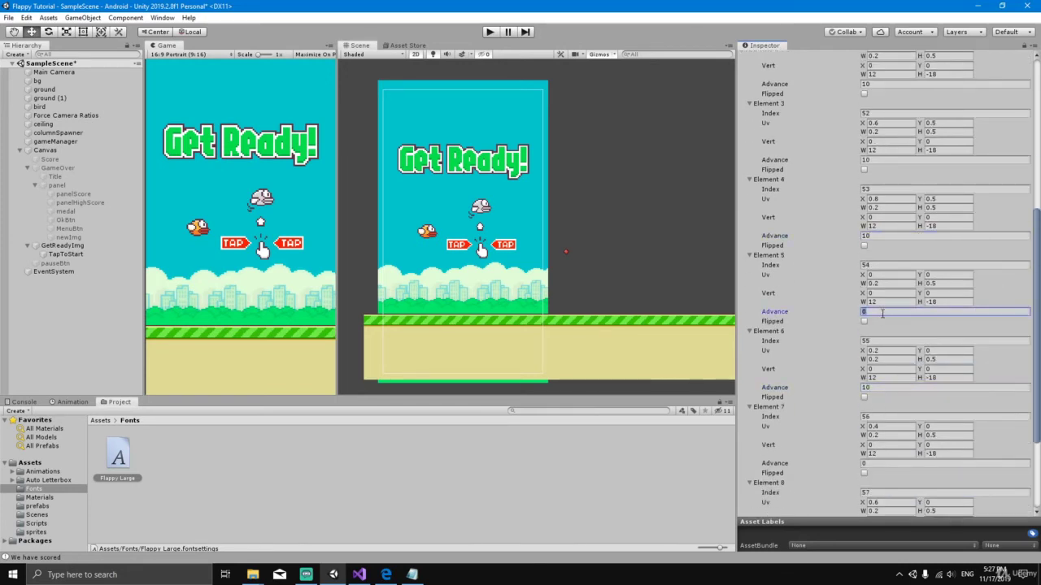
pyautogui.write('10')
# Set the Advance of Elements 7, 8 and 9 to 10
pyautogui.scroll(-5, 1024, 329)
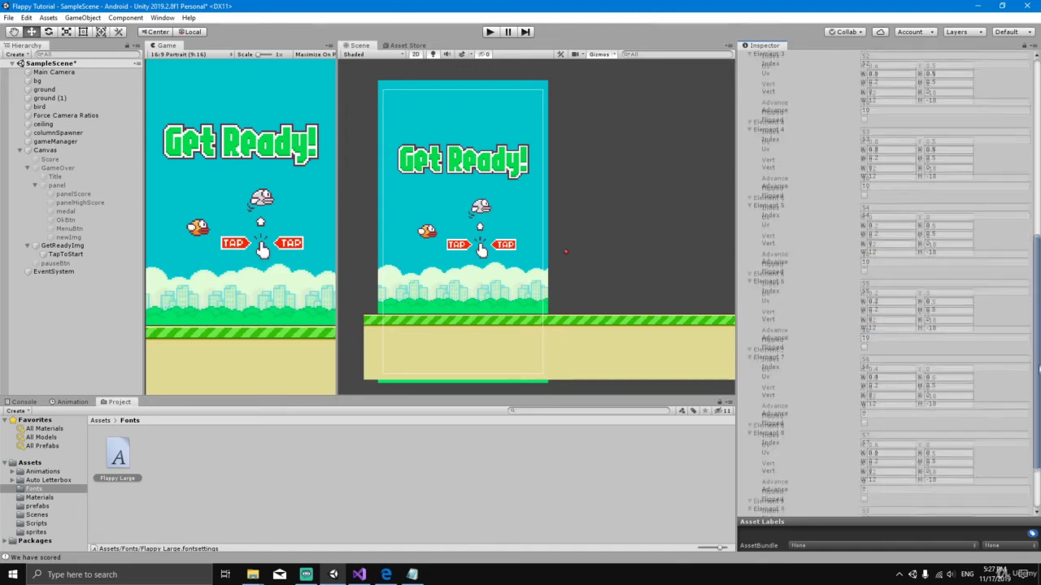
pyautogui.click(908, 340)
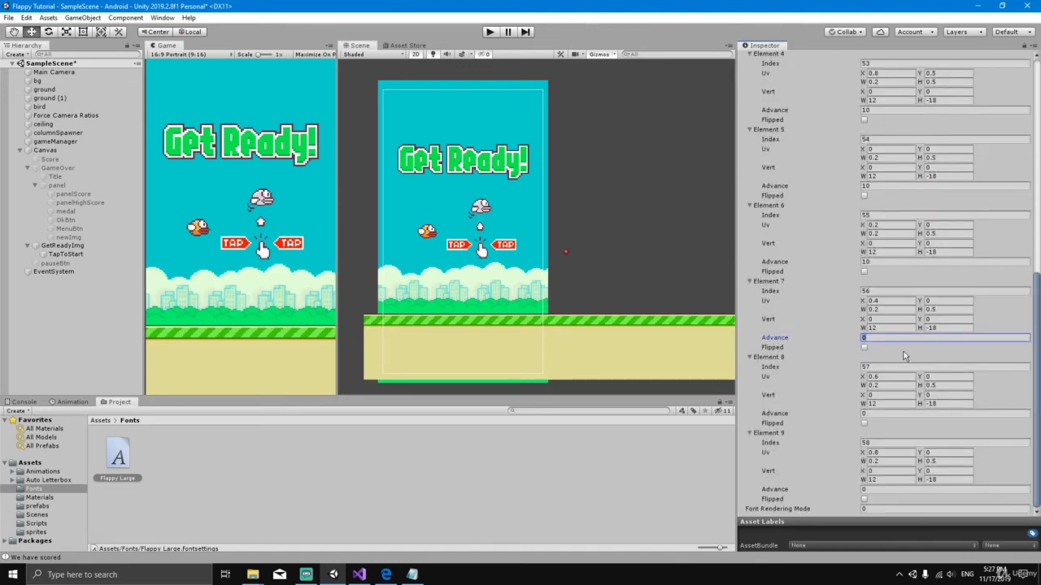
pyautogui.write('10')
pyautogui.click(878, 414)
pyautogui.write('10')
pyautogui.click(886, 490)
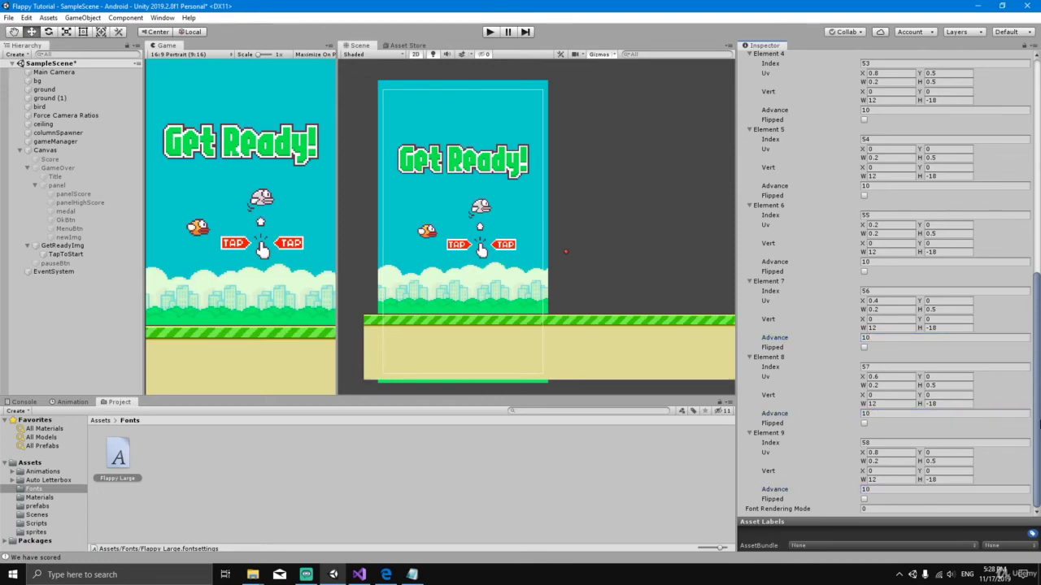
pyautogui.scroll(5, 1037, 333)
pyautogui.moveTo(1038, 333); pyautogui.dragTo(1038, 210)
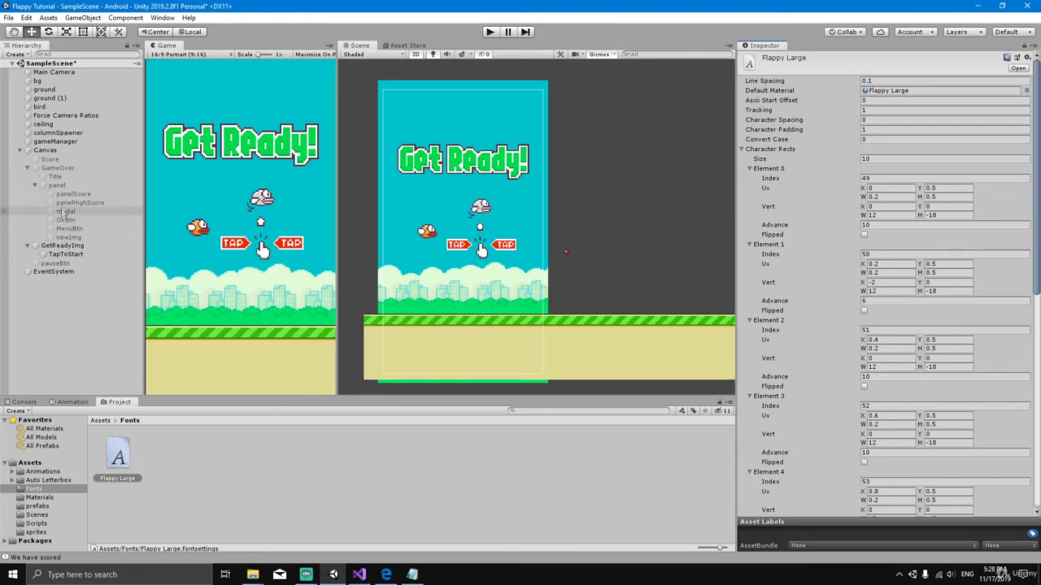
# Activate the Score object under Canvas and assign the Flappy Large font to its text
pyautogui.click(58, 161)
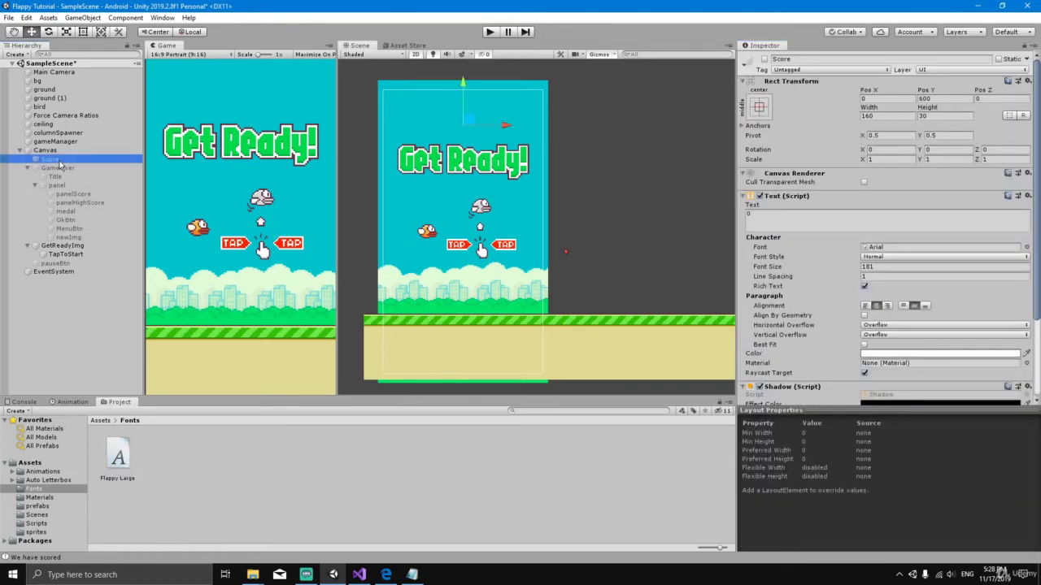
pyautogui.click(764, 59)
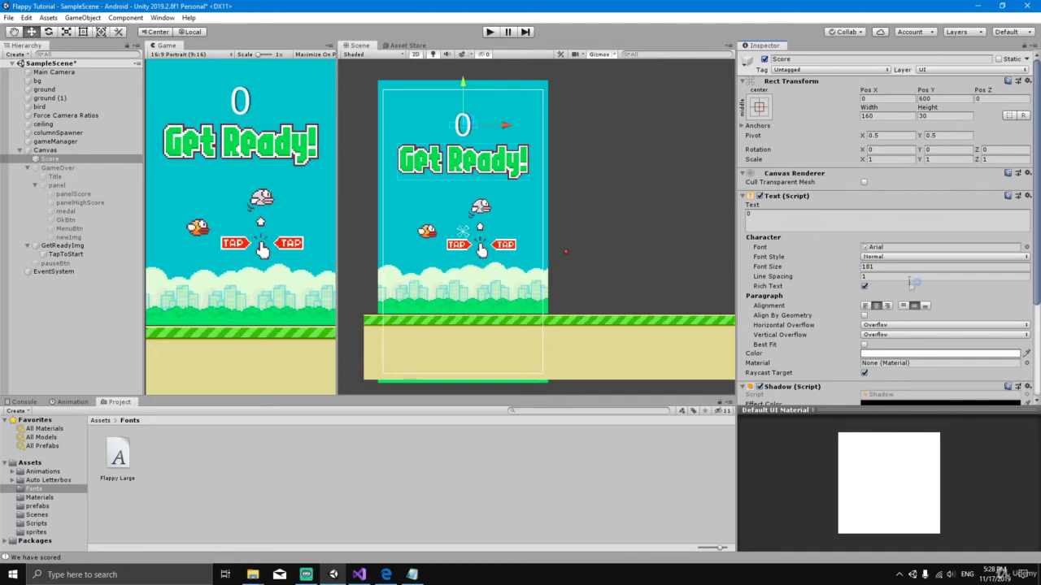
pyautogui.click(1027, 248)
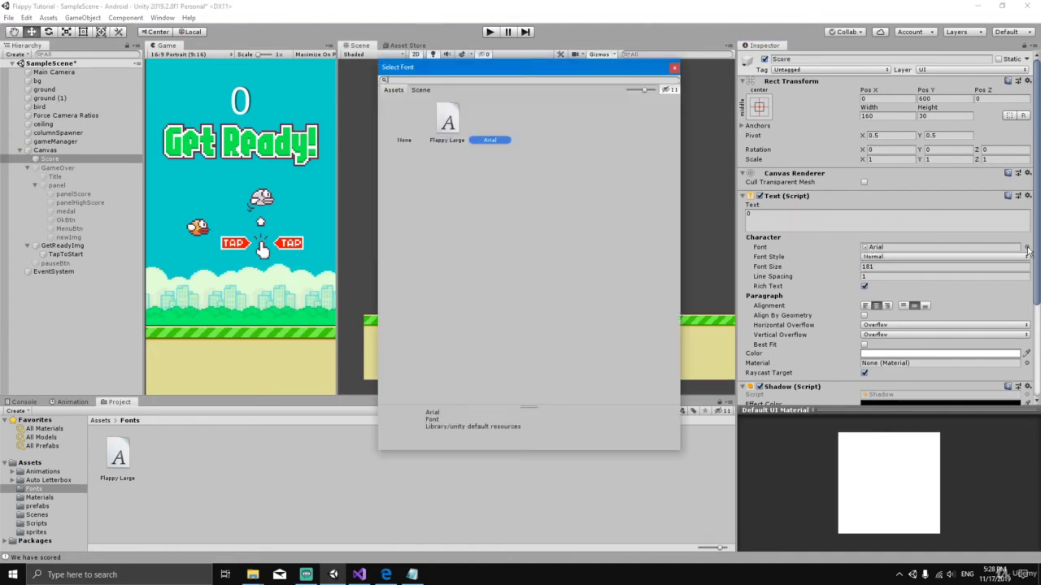
pyautogui.click(448, 125)
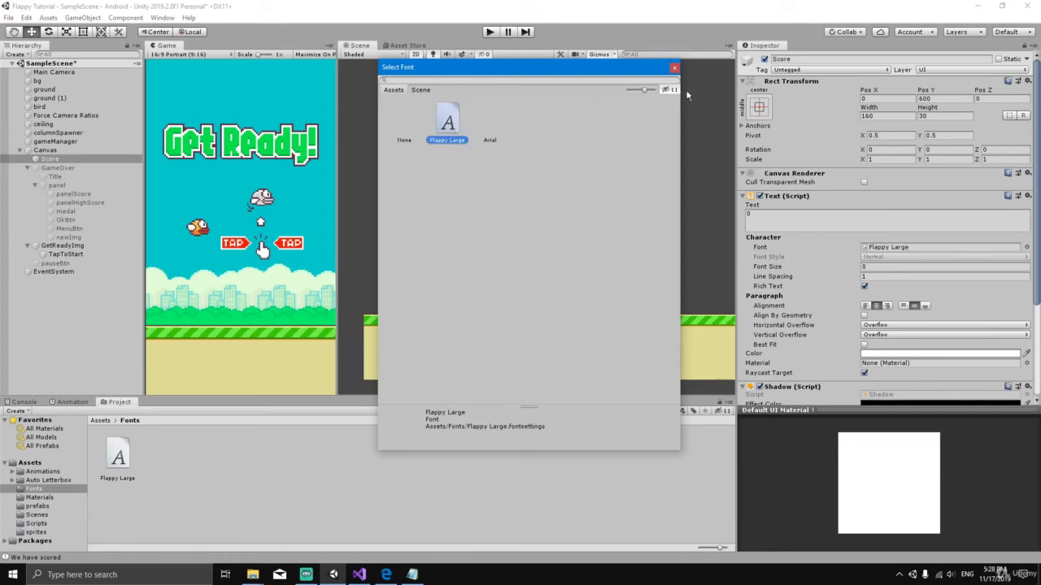
pyautogui.click(675, 69)
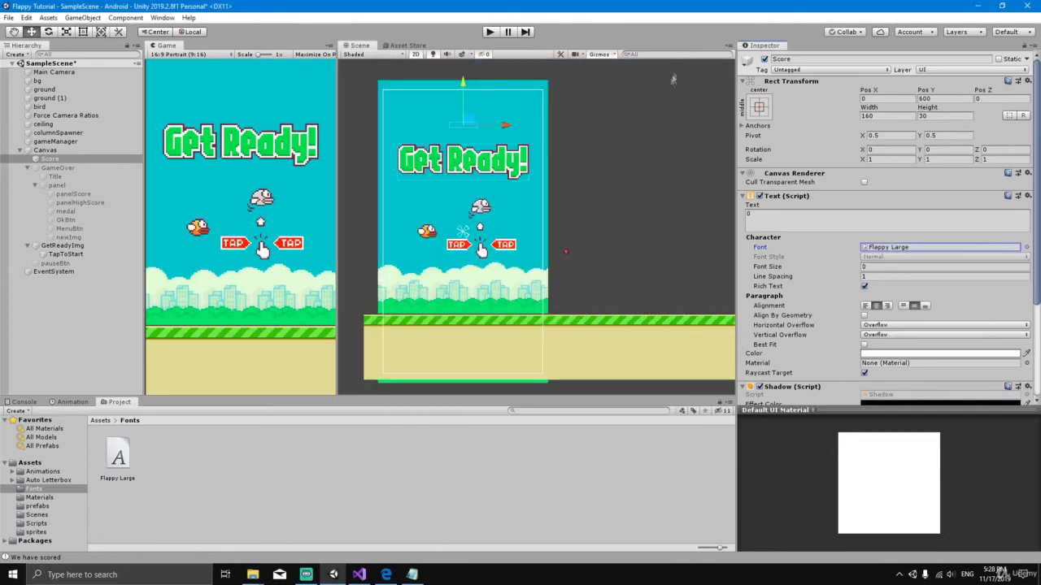
# Test the custom font by entering 23321 as the Score object's text, viewed close up in the scene
pyautogui.scroll(-3, 832, 262)
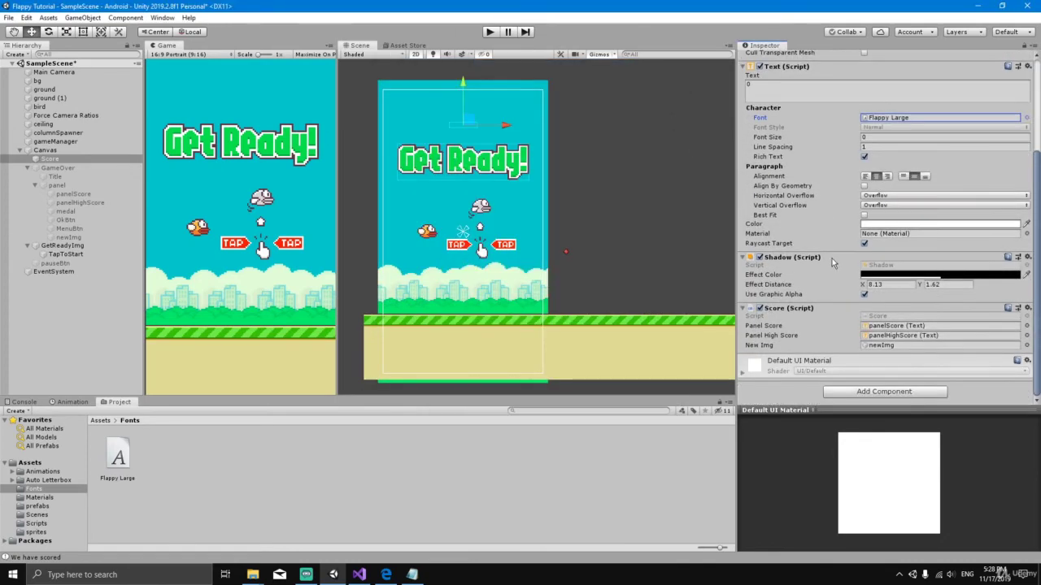
pyautogui.scroll(3, 832, 262)
pyautogui.click(807, 219)
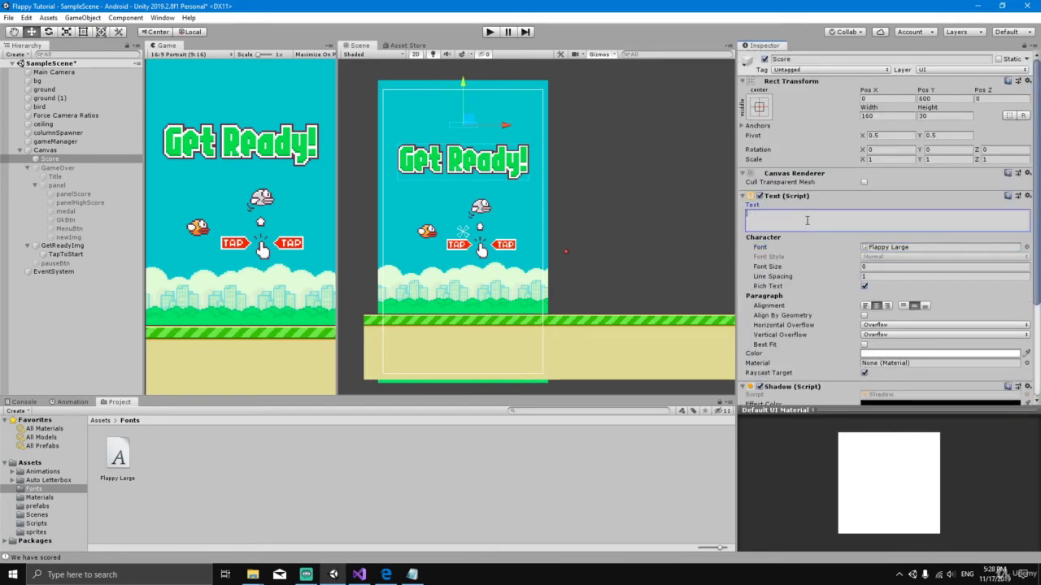
pyautogui.scroll(10, 460, 136)
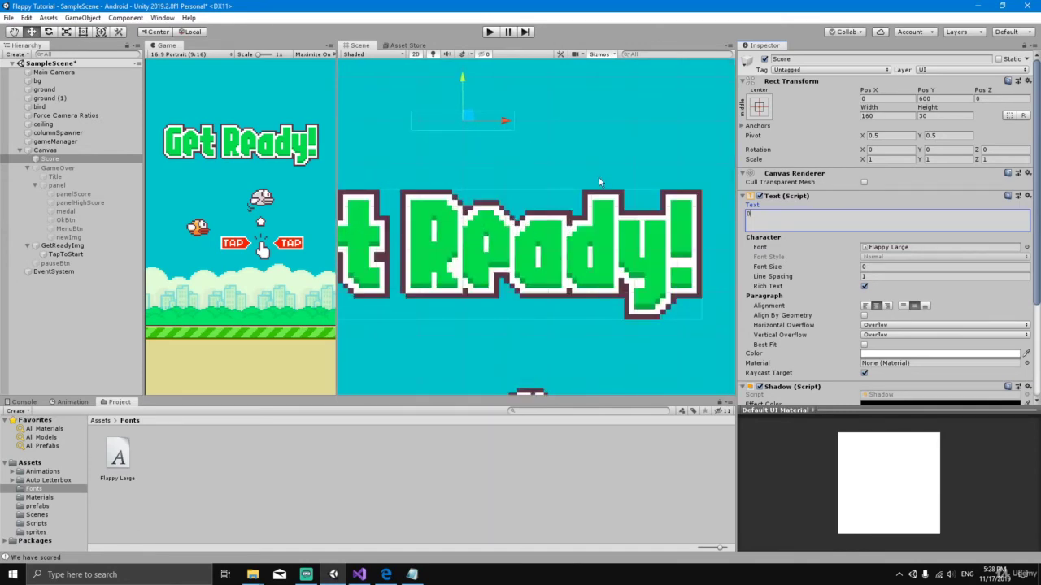
pyautogui.write('1')
pyautogui.press('BackSpace')
pyautogui.write('23321')
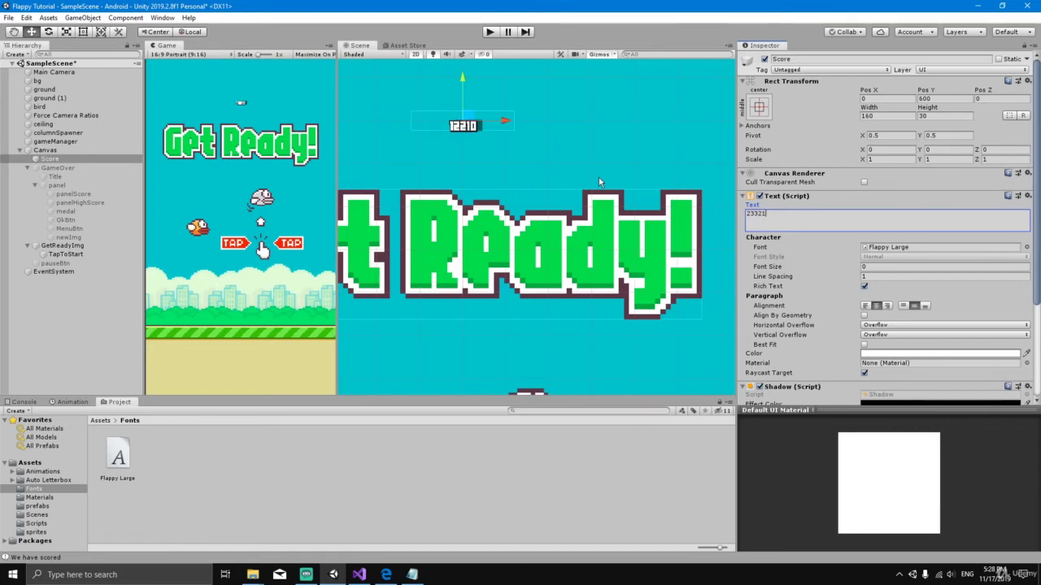
# Clear the test digits from the Score text and replace them with 1
pyautogui.write('0')
pyautogui.press('Left')
pyautogui.press('BackSpace')
pyautogui.press('BackSpace')
pyautogui.press('BackSpace')
pyautogui.press('BackSpace')
pyautogui.press('BackSpace')
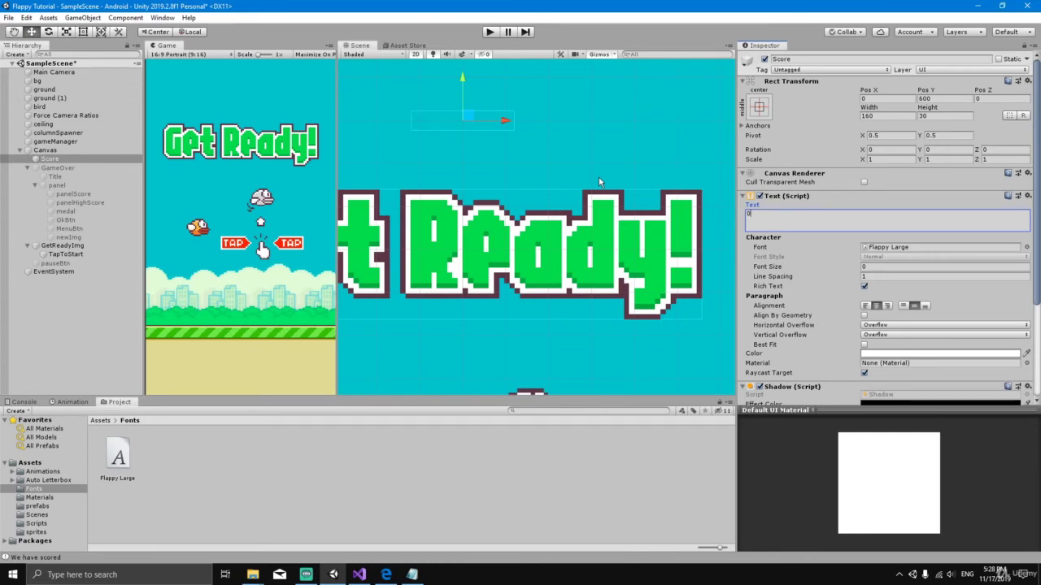
pyautogui.press('BackSpace')
pyautogui.write('0')
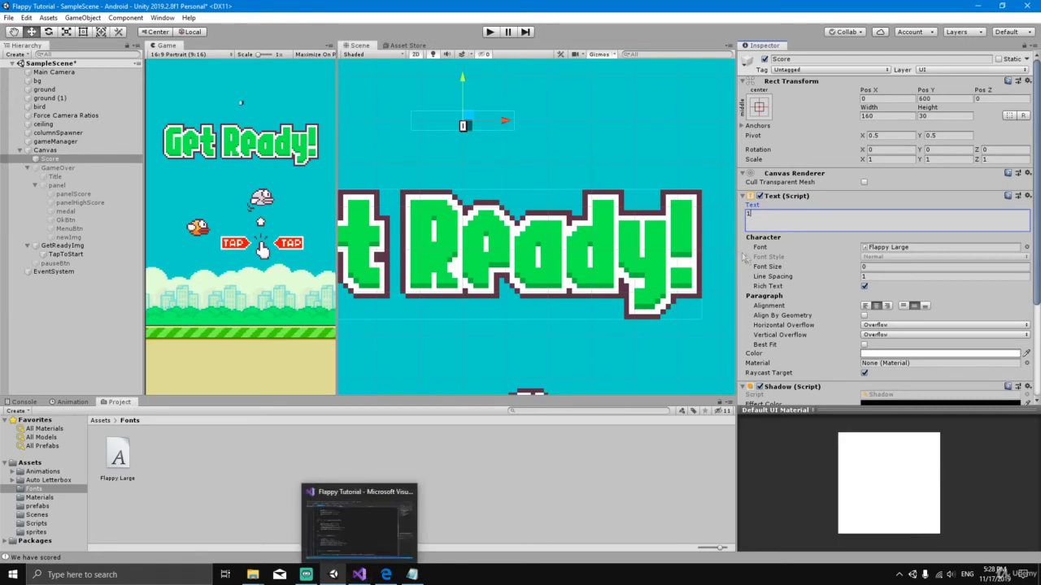
# Select the Flappy Large font asset and set the Index of Elements 0 to 3 to 48, 49, 50 and 51
pyautogui.scroll(-3, 646, 288)
pyautogui.moveTo(647, 289); pyautogui.dragTo(634, 240, button='middle')
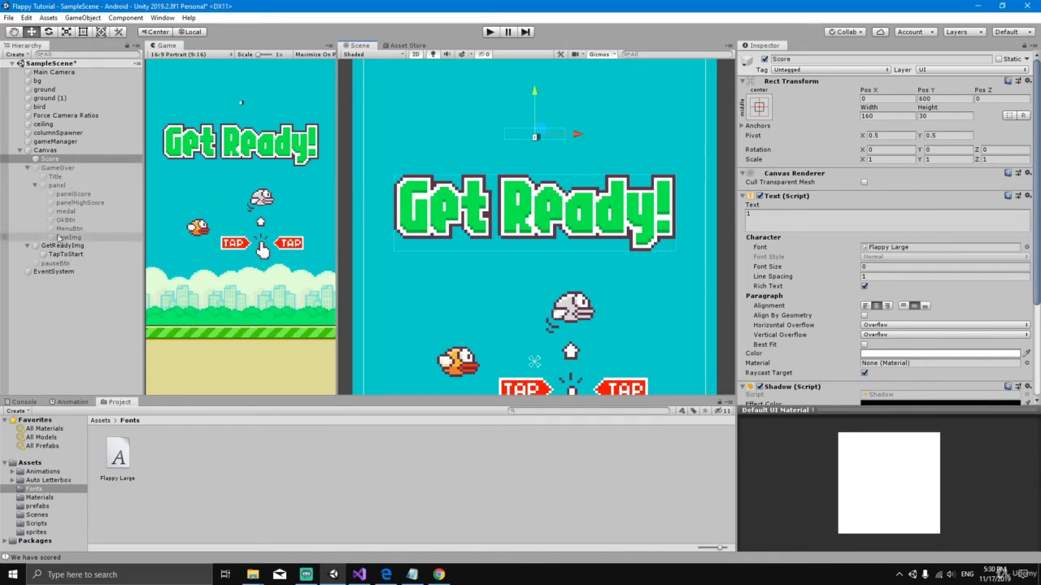
pyautogui.click(118, 460)
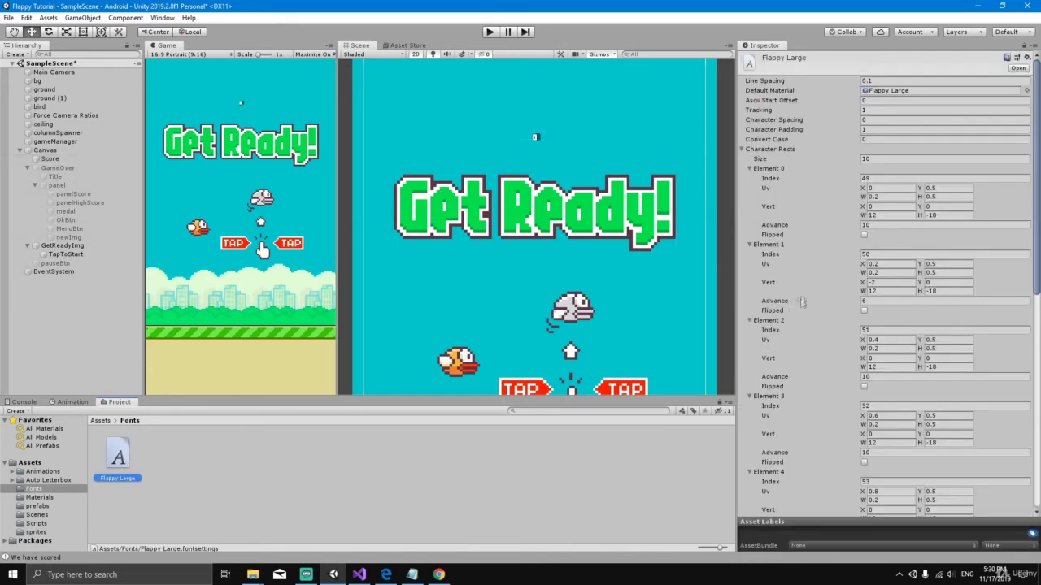
pyautogui.click(876, 178)
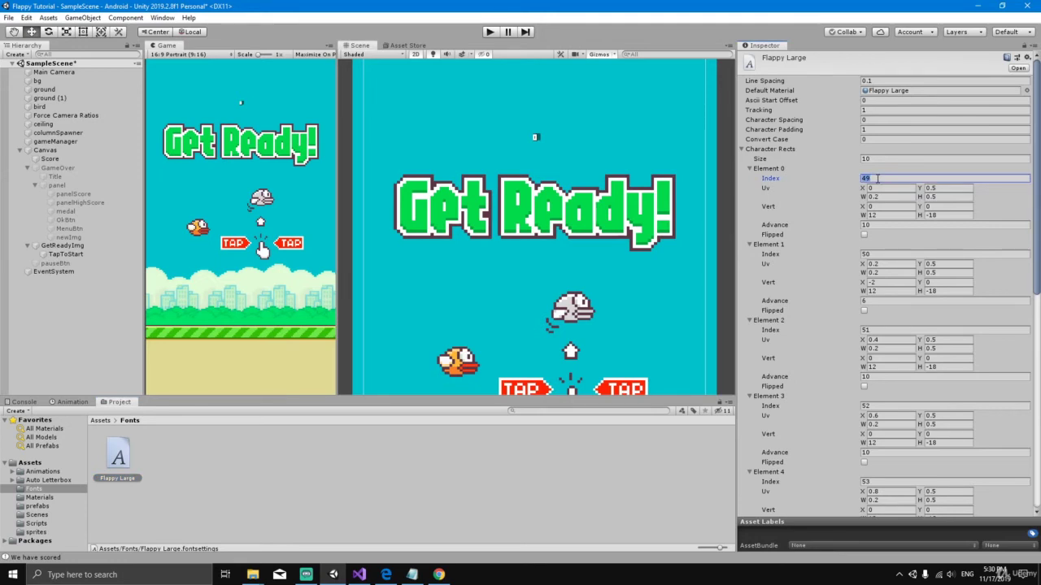
pyautogui.write('48')
pyautogui.click(876, 253)
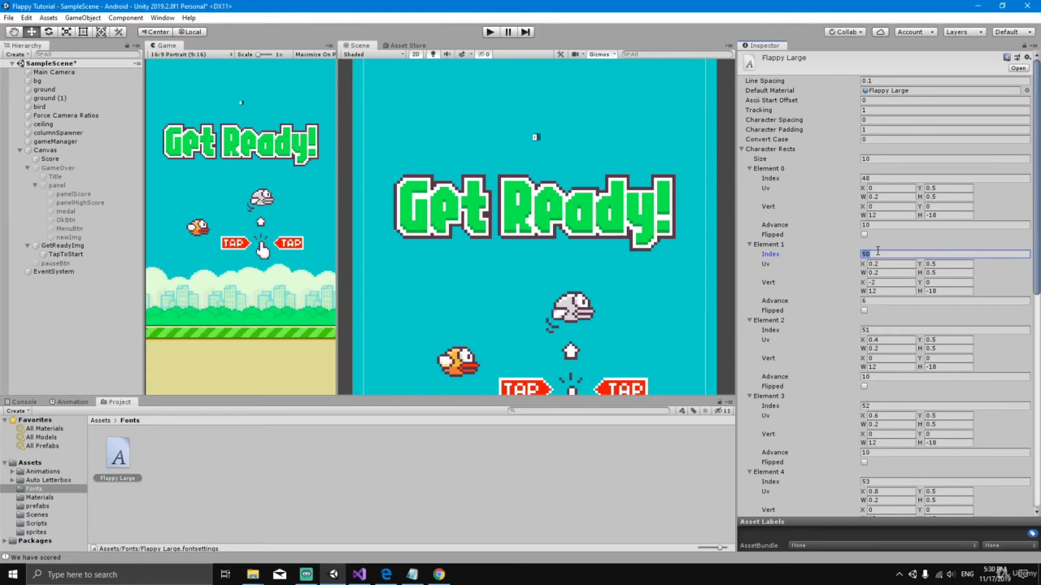
pyautogui.click(892, 330)
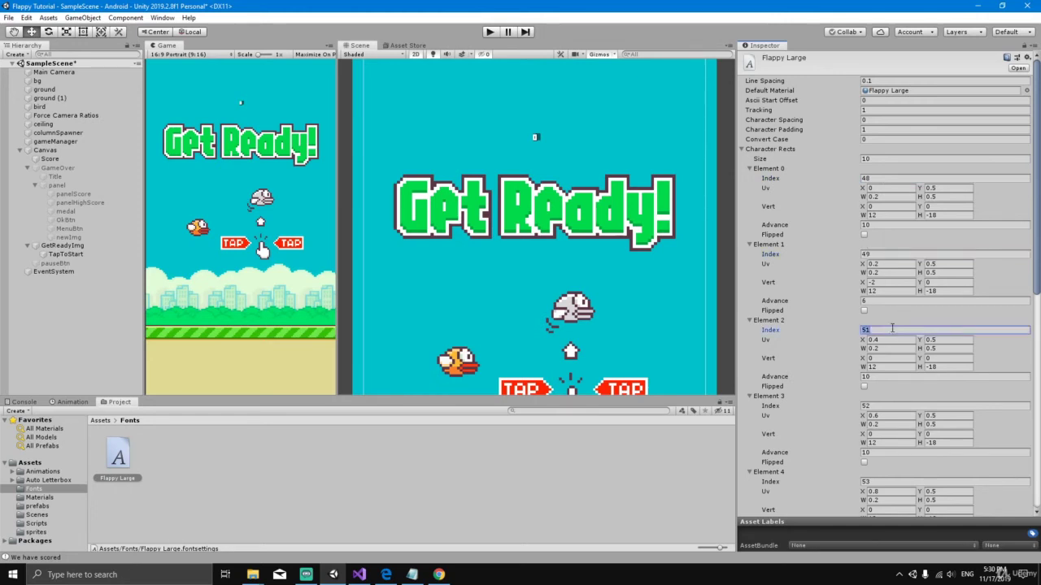
pyautogui.write('50')
pyautogui.click(885, 406)
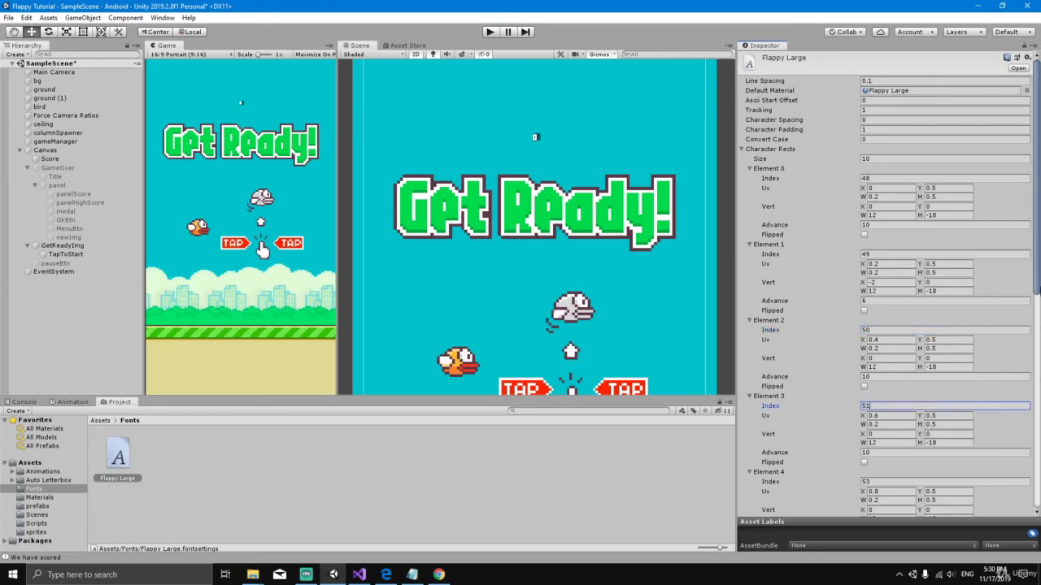
pyautogui.press('Return')
# Set the Index of Elements 4, 5 and 6 to 52, 53 and 54
pyautogui.scroll(-5, 988, 320)
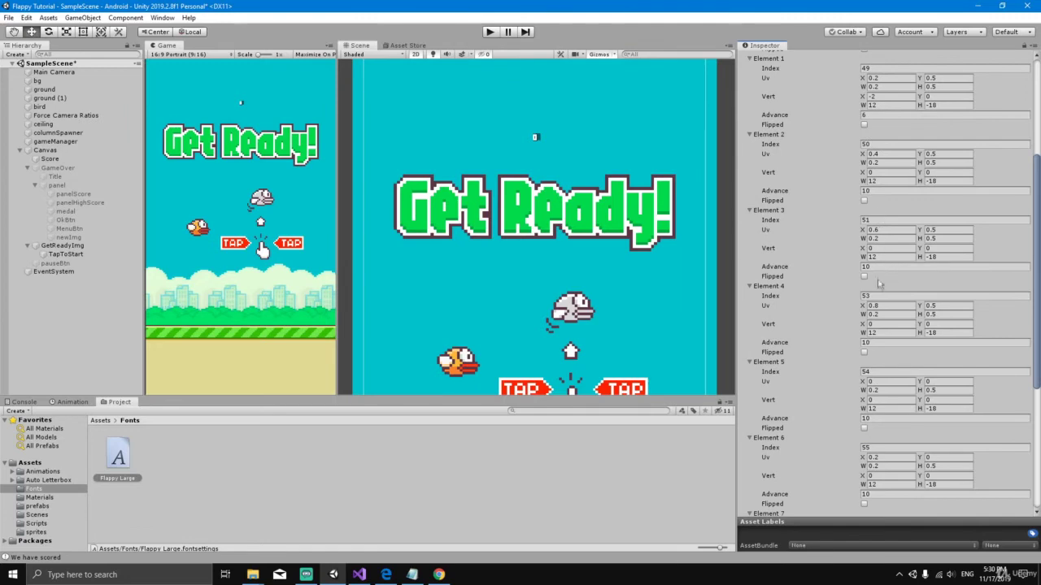
pyautogui.click(879, 295)
pyautogui.write('5')
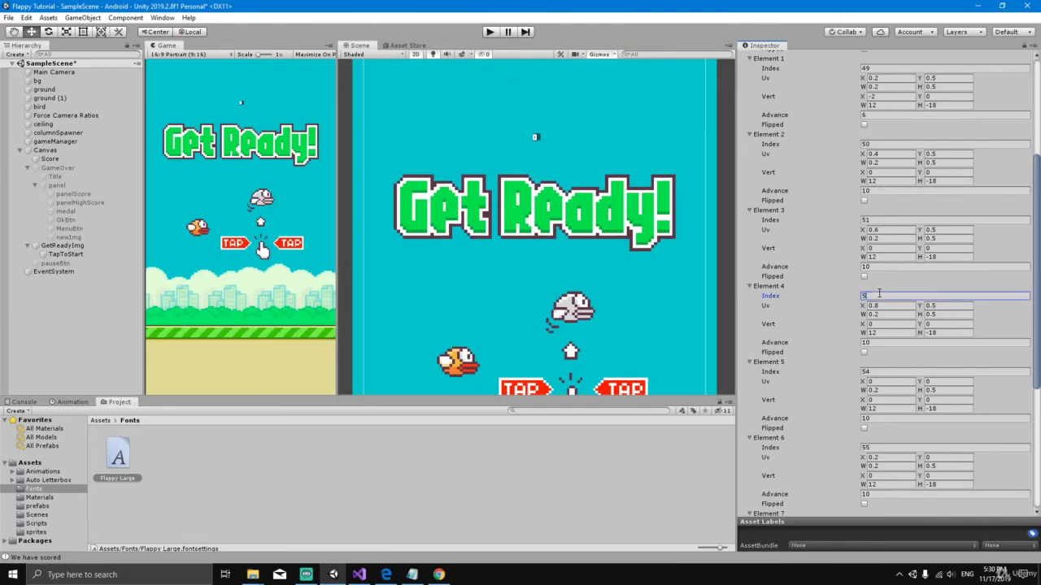
pyautogui.write('2')
pyautogui.scroll(-2, 935, 301)
pyautogui.click(876, 307)
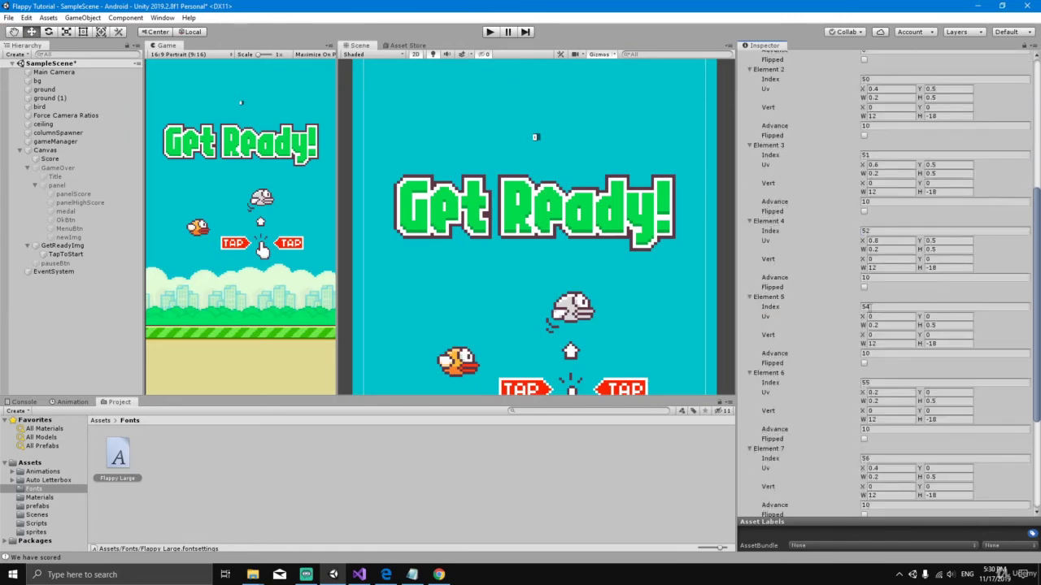
pyautogui.write('53')
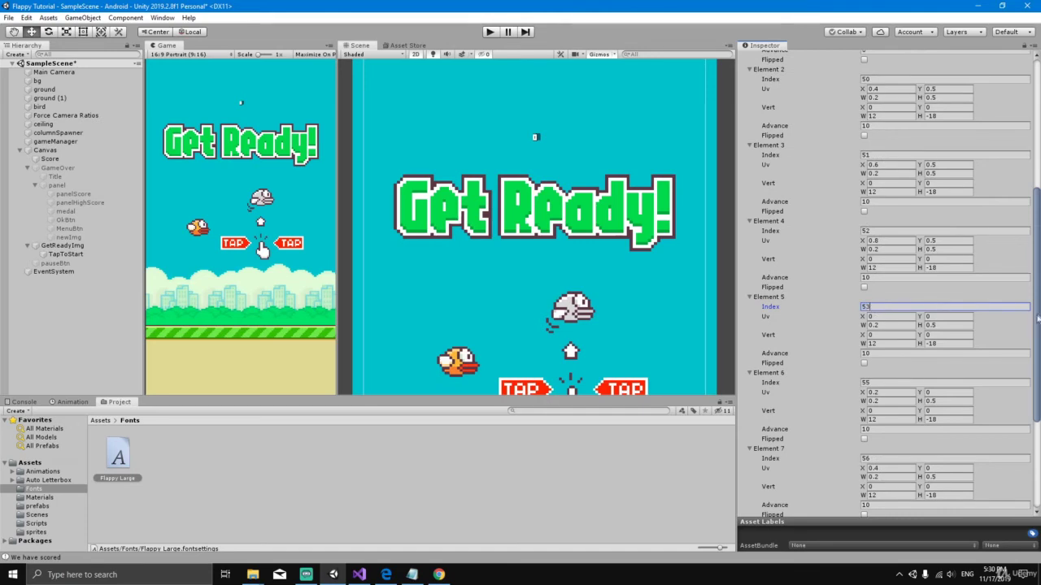
pyautogui.scroll(-2, 878, 317)
pyautogui.click(880, 332)
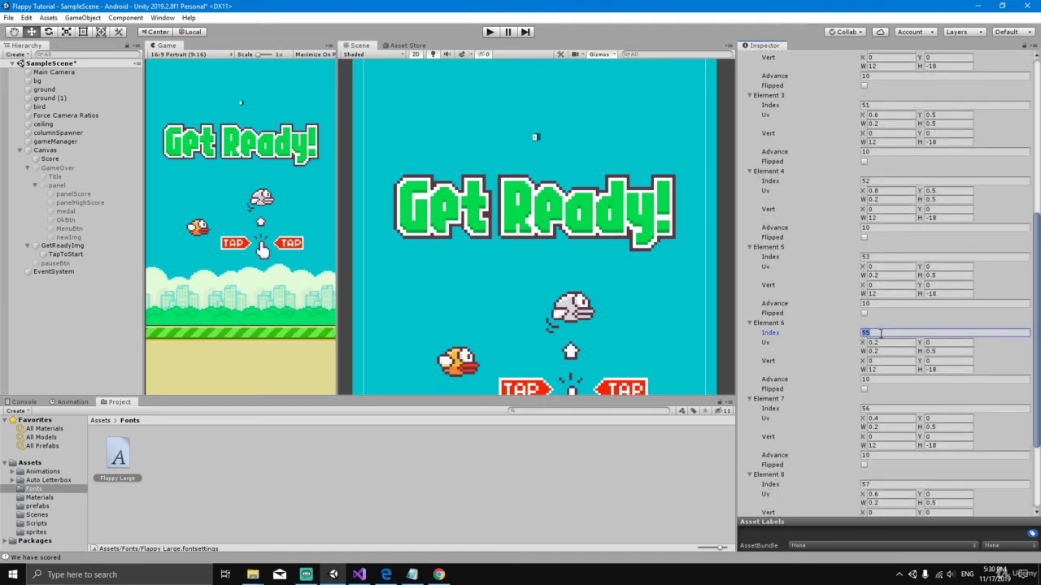
pyautogui.scroll(-2, 935, 333)
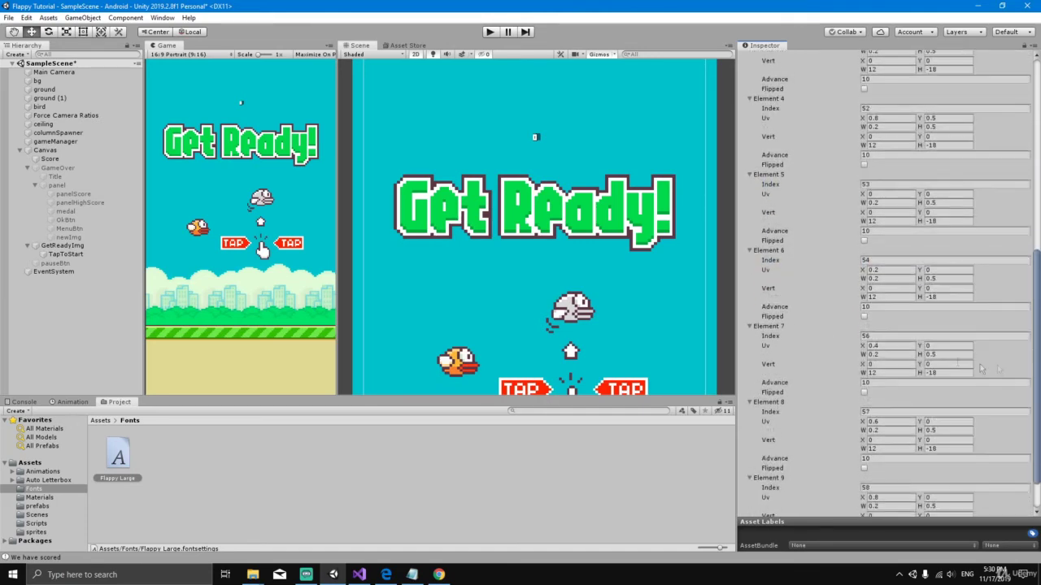
# Set the Index of Elements 7, 8 and 9 to 55, 56 and 57, and save the project
pyautogui.click(895, 335)
pyautogui.write('55')
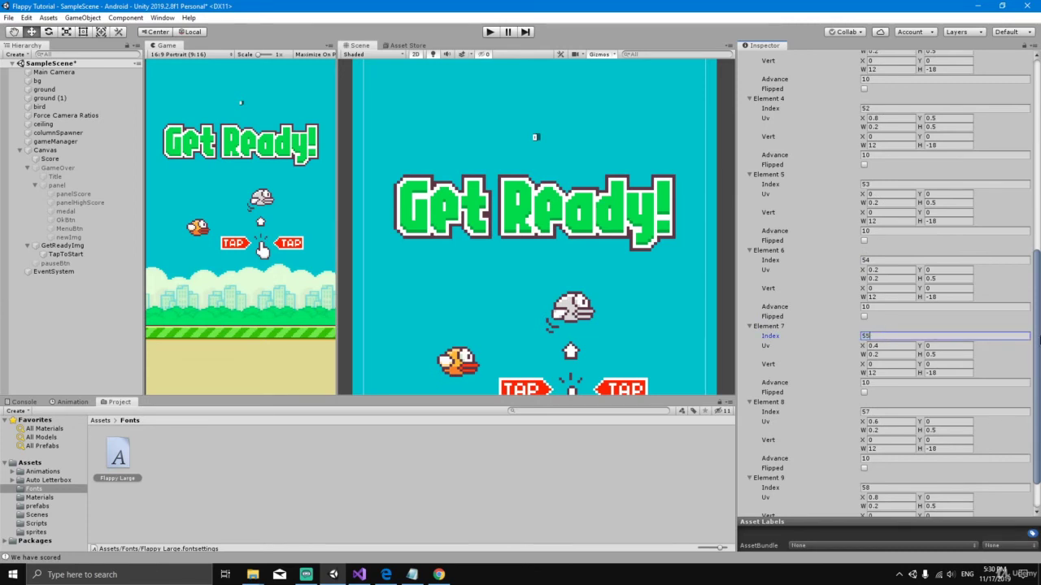
pyautogui.scroll(-2, 889, 349)
pyautogui.click(891, 368)
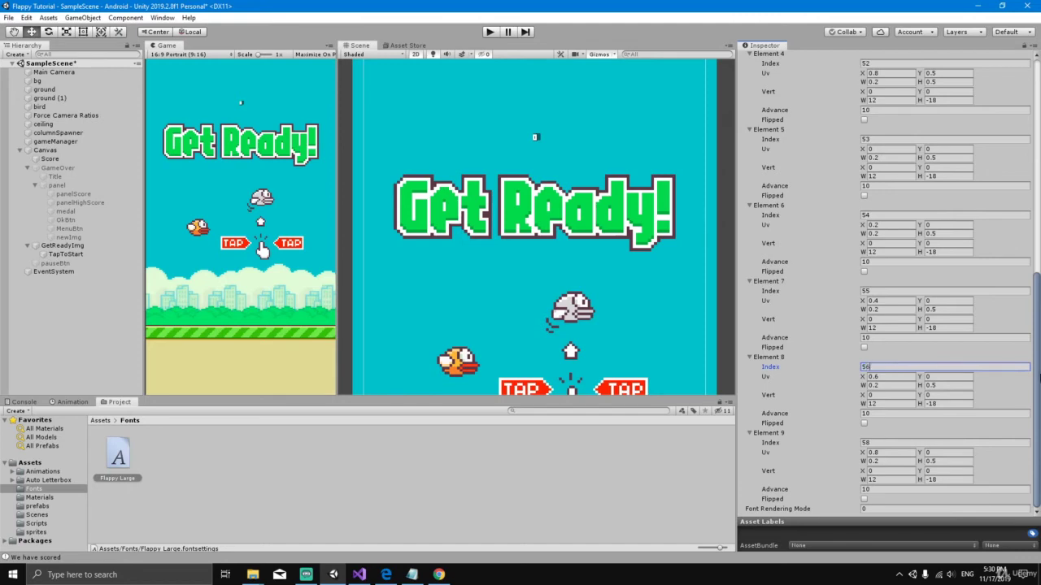
pyautogui.press('Return')
pyautogui.click(904, 442)
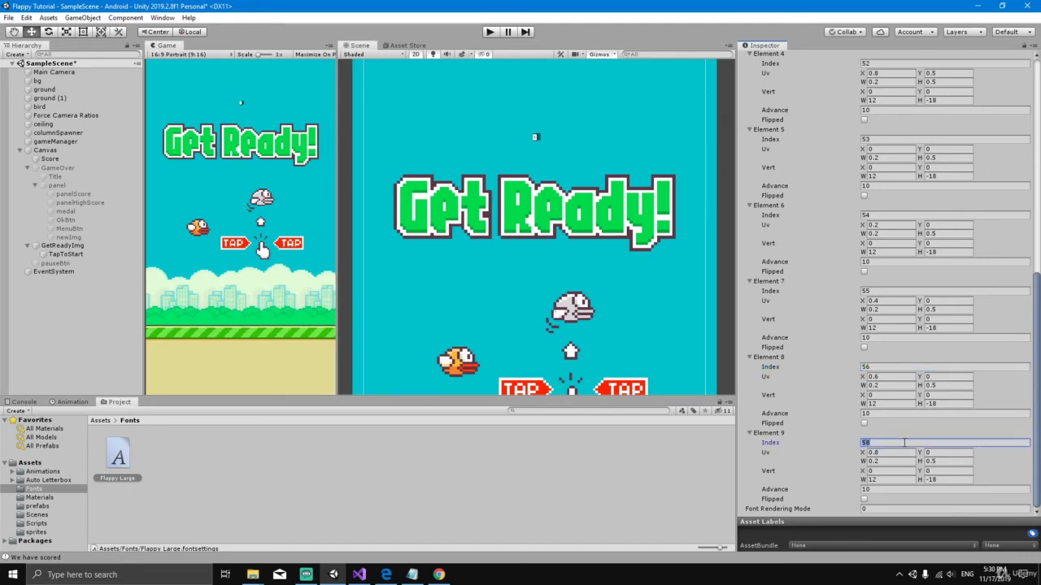
pyautogui.write('57')
pyautogui.moveTo(1037, 408); pyautogui.dragTo(1037, 289)
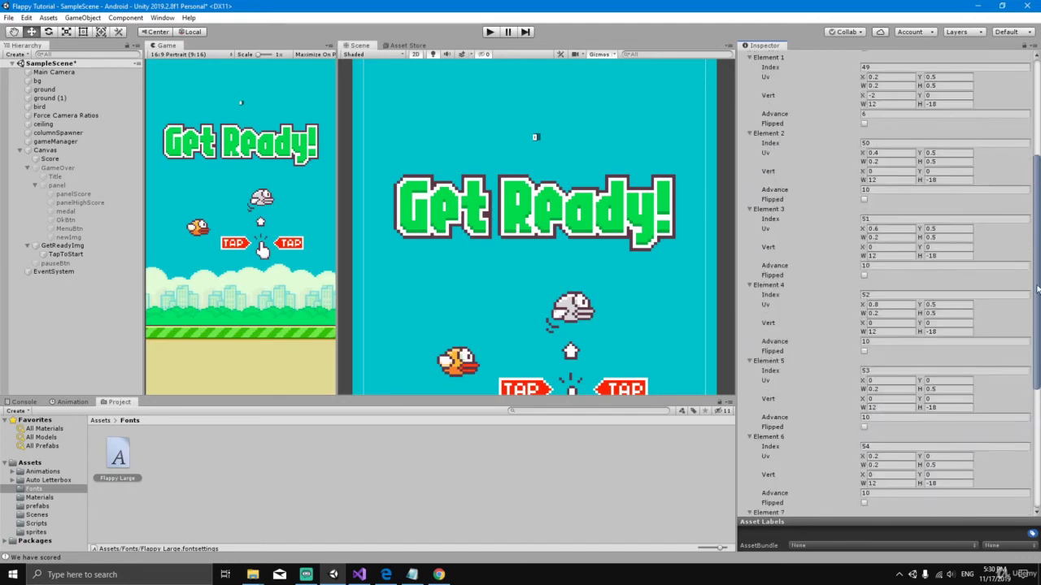
pyautogui.hotkey('ctrl', 's')
# Replace the Score object's text with 0 and inspect the digit close up in the scene
pyautogui.click(51, 159)
pyautogui.scroll(3, 797, 215)
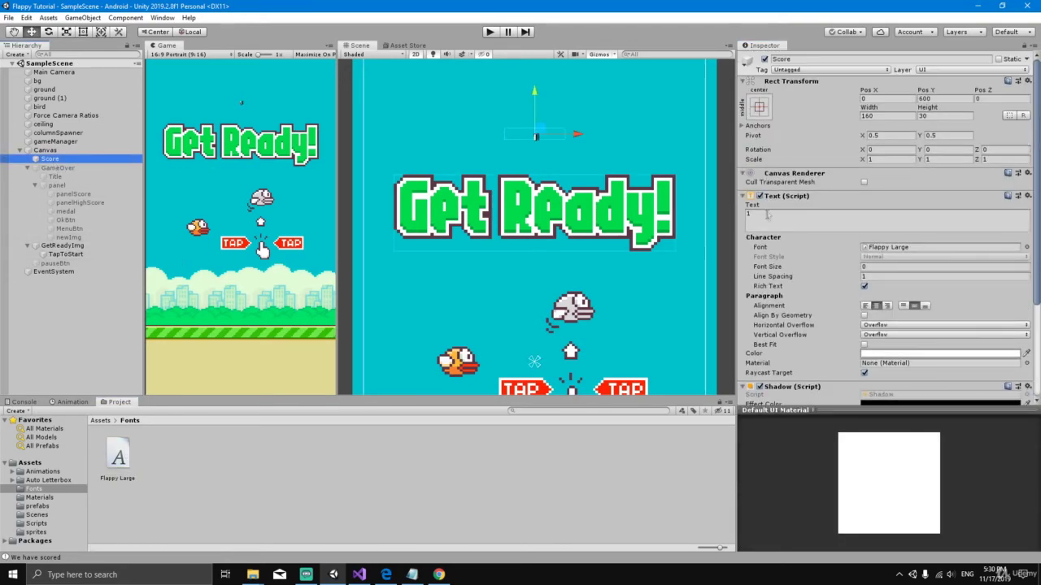
pyautogui.click(770, 218)
pyautogui.write('0')
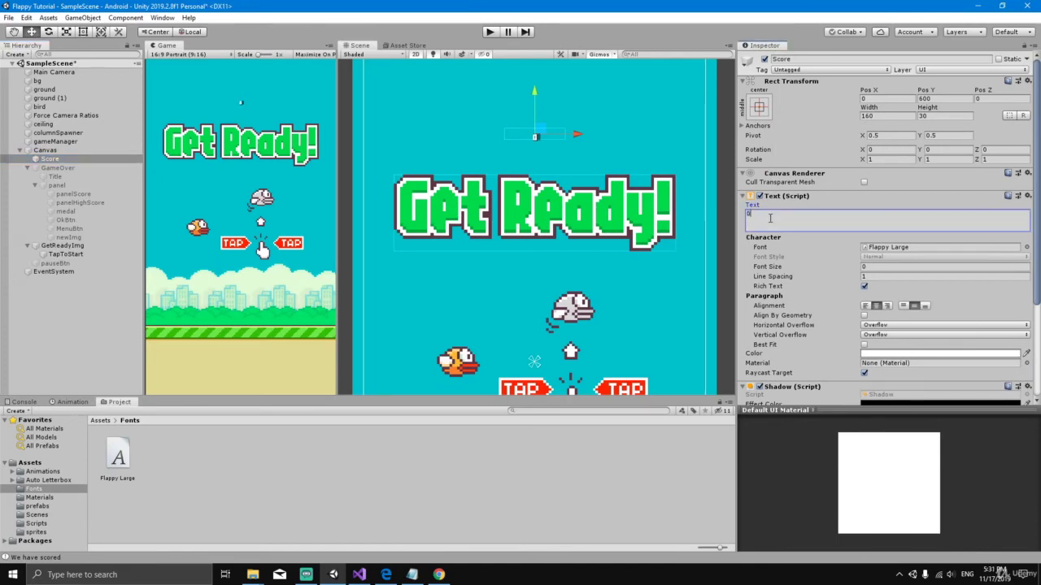
pyautogui.scroll(6, 617, 157)
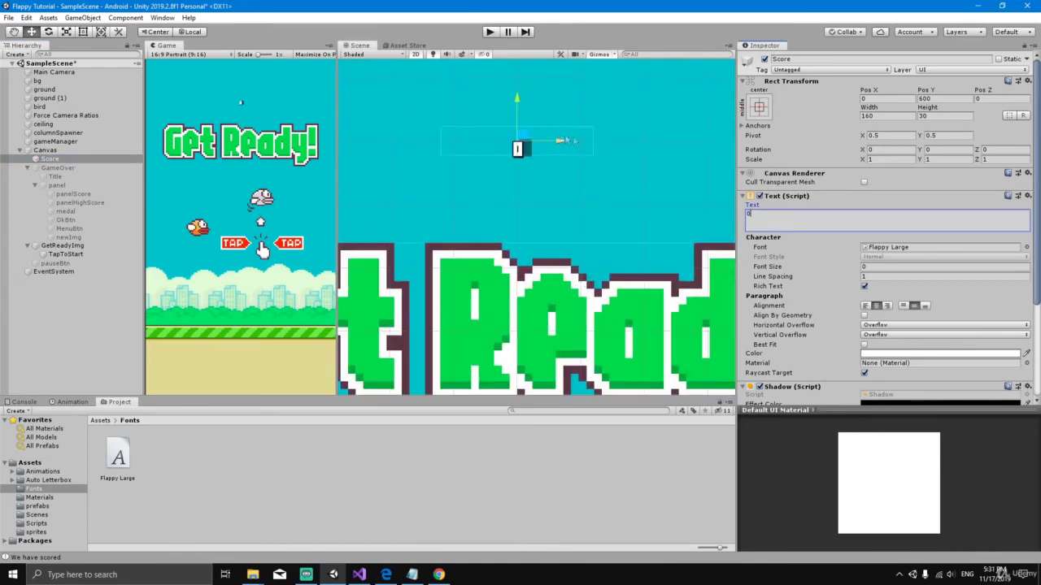
pyautogui.scroll(2, 572, 159)
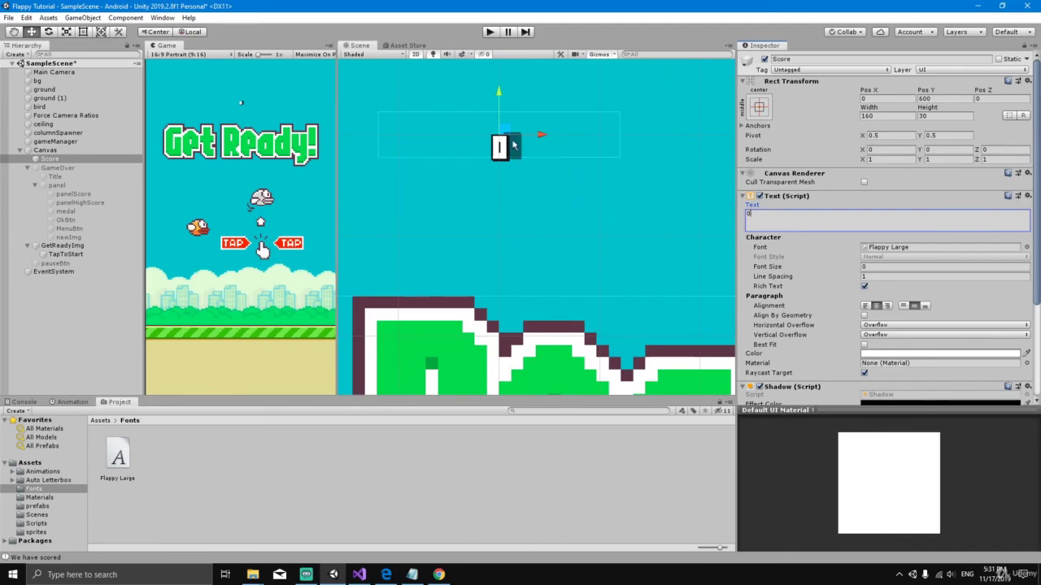
# Remove the Shadow component from the Score object
pyautogui.scroll(-3, 817, 272)
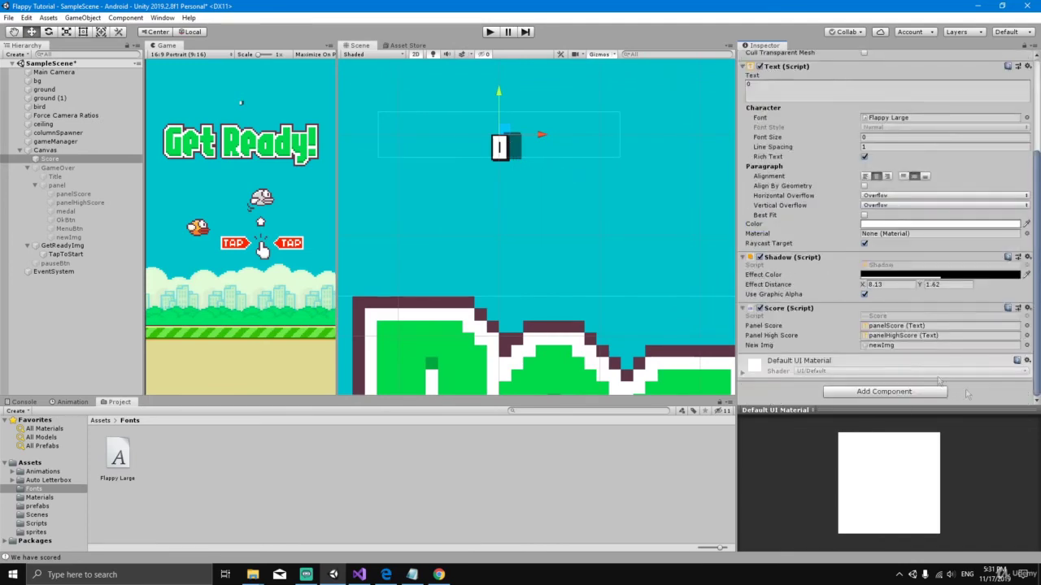
pyautogui.click(1028, 258)
pyautogui.click(951, 308)
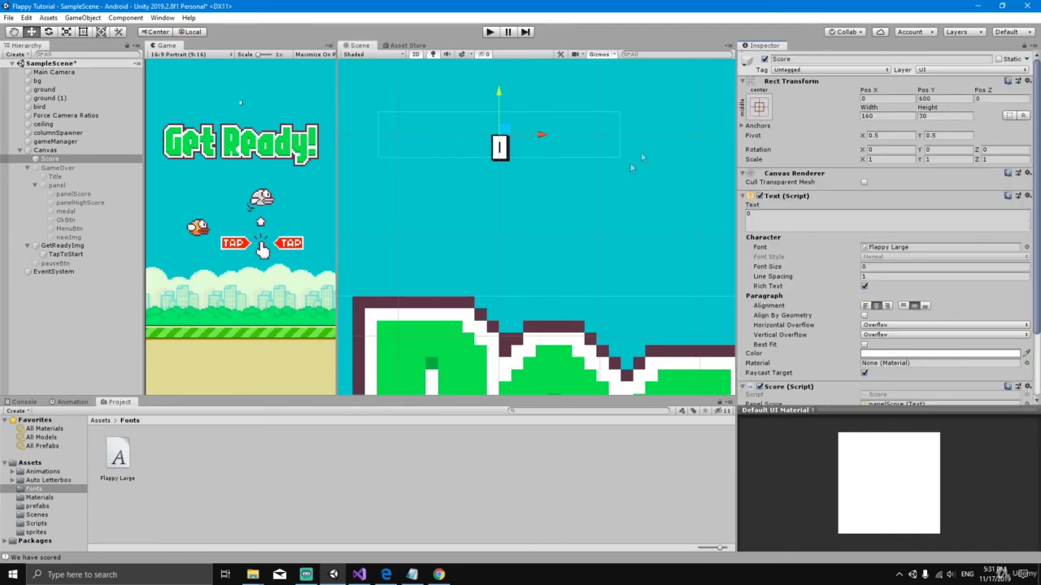
# Scale the Score object to 8 in X and Y and raise it to a Pos Y of about 648
pyautogui.click(892, 160)
pyautogui.write('8')
pyautogui.click(955, 160)
pyautogui.write('8')
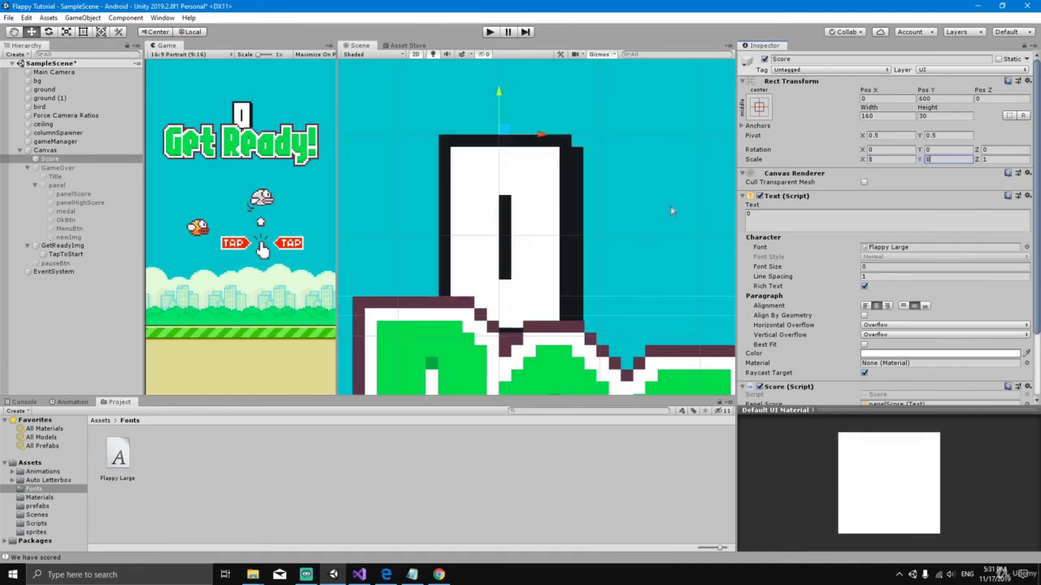
pyautogui.scroll(-4, 644, 215)
pyautogui.moveTo(602, 150); pyautogui.dragTo(602, 126)
pyautogui.moveTo(651, 270); pyautogui.dragTo(624, 271, button='middle')
pyautogui.scroll(-6, 624, 271)
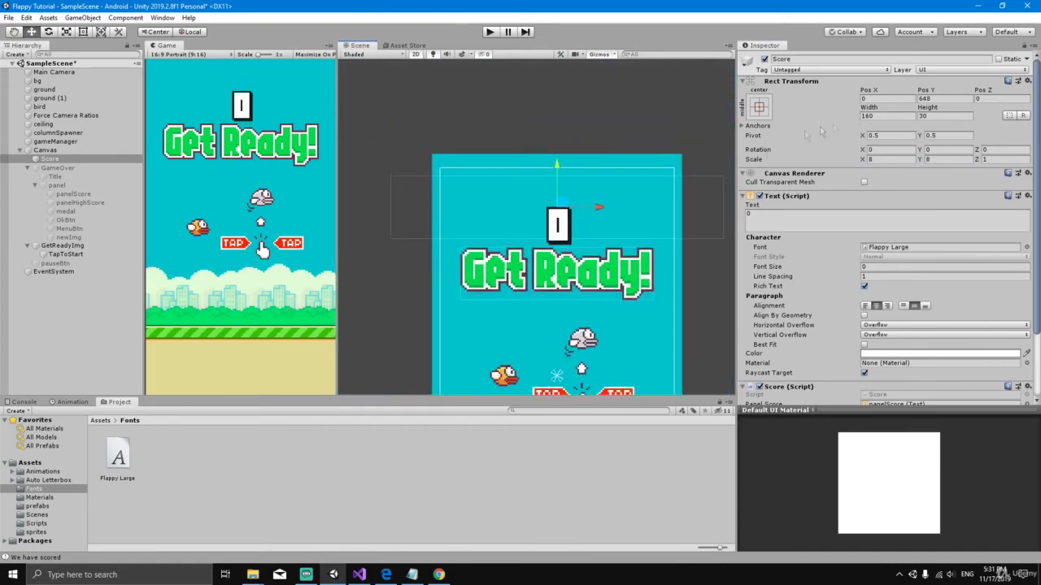
# Set the Score object's width to 60 and its height to 20
pyautogui.click(899, 116)
pyautogui.write('60')
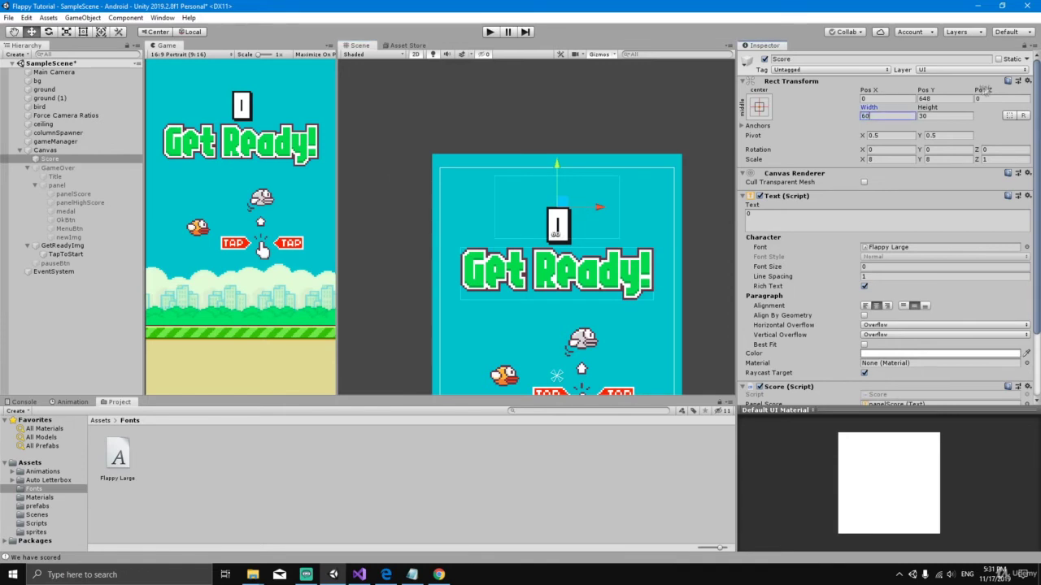
pyautogui.click(945, 116)
pyautogui.write('20')
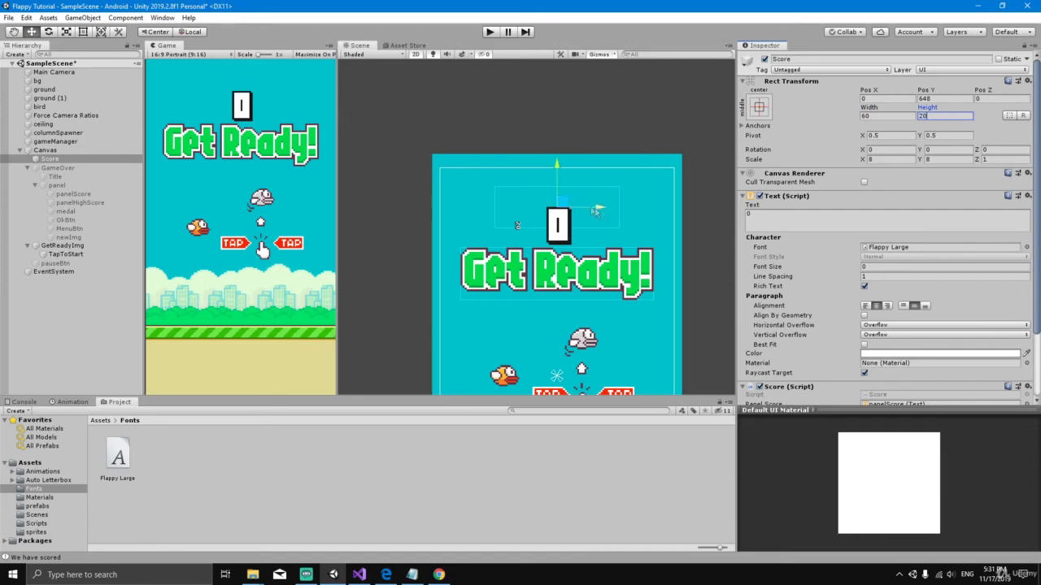
pyautogui.scroll(-2, 652, 228)
pyautogui.scroll(-3, 652, 228)
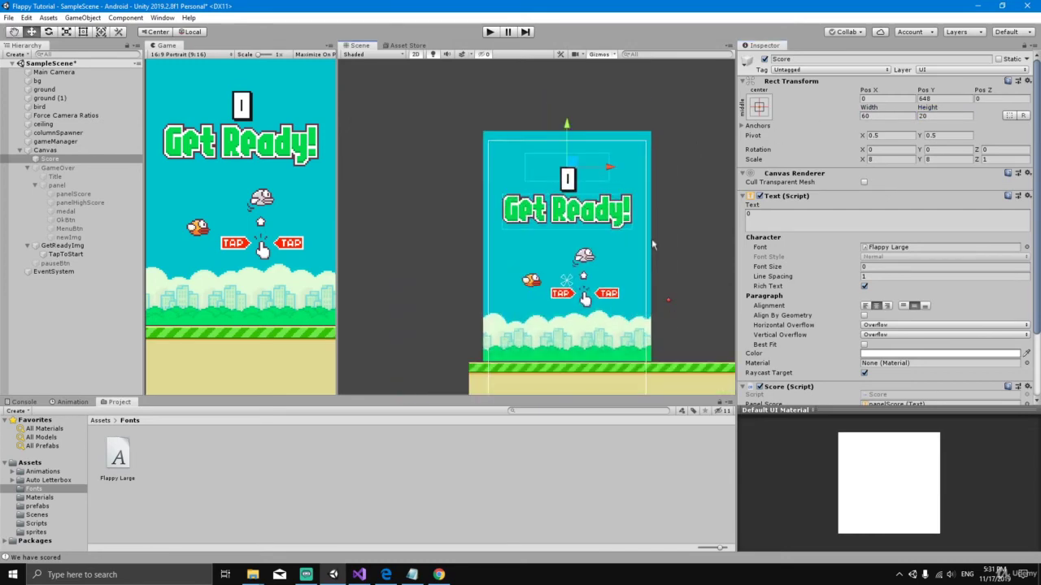
# Deactivate the Score and GetReadyImg objects and activate the GameOver object
pyautogui.click(764, 59)
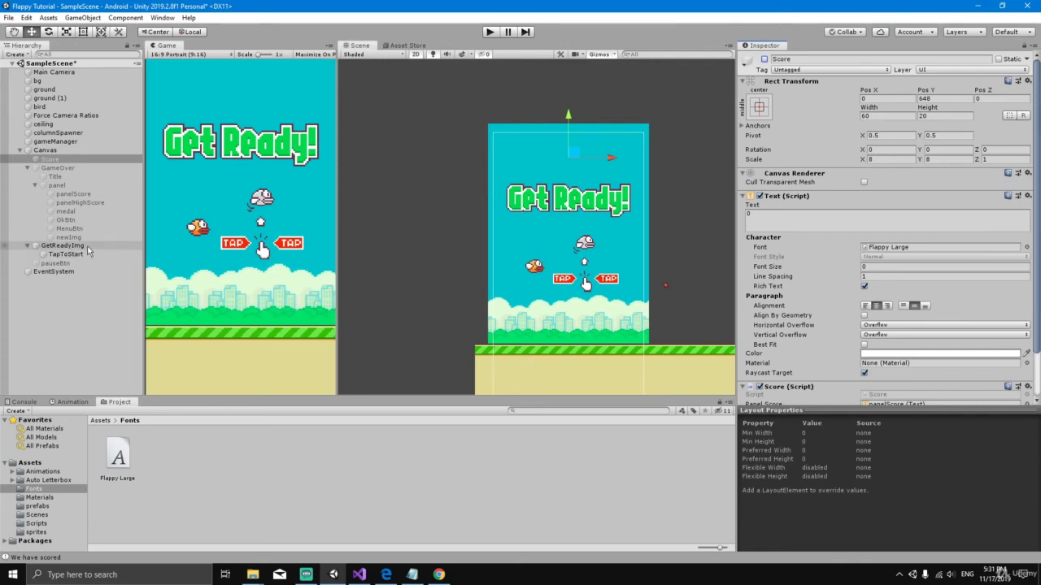
pyautogui.click(87, 246)
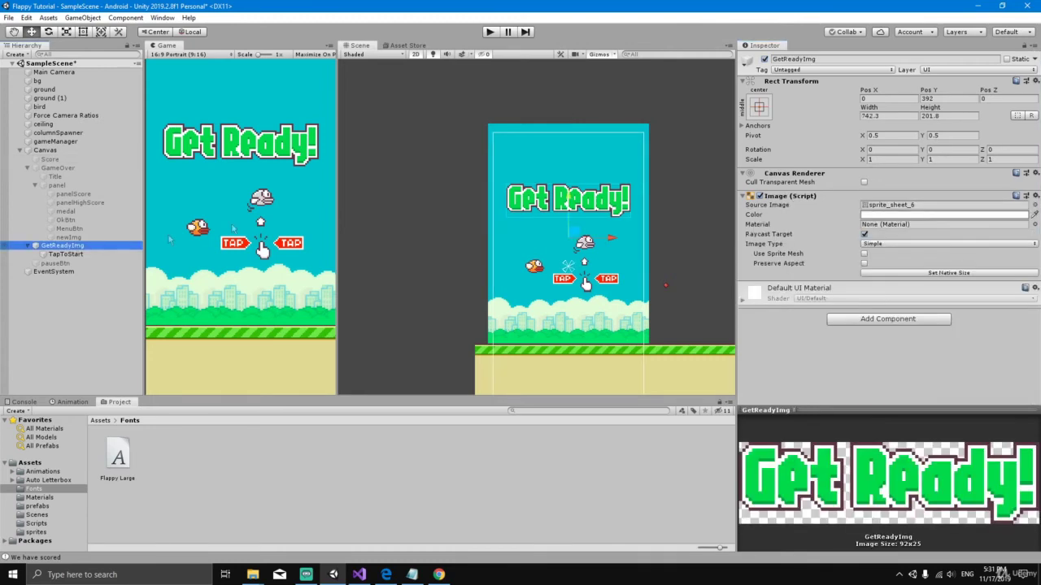
pyautogui.click(765, 60)
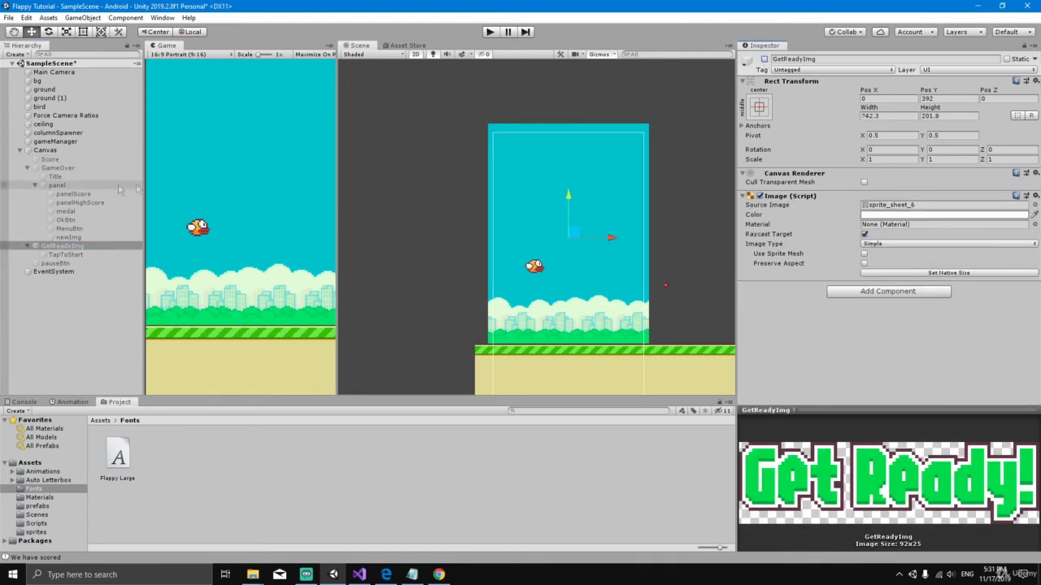
pyautogui.click(81, 169)
pyautogui.click(765, 59)
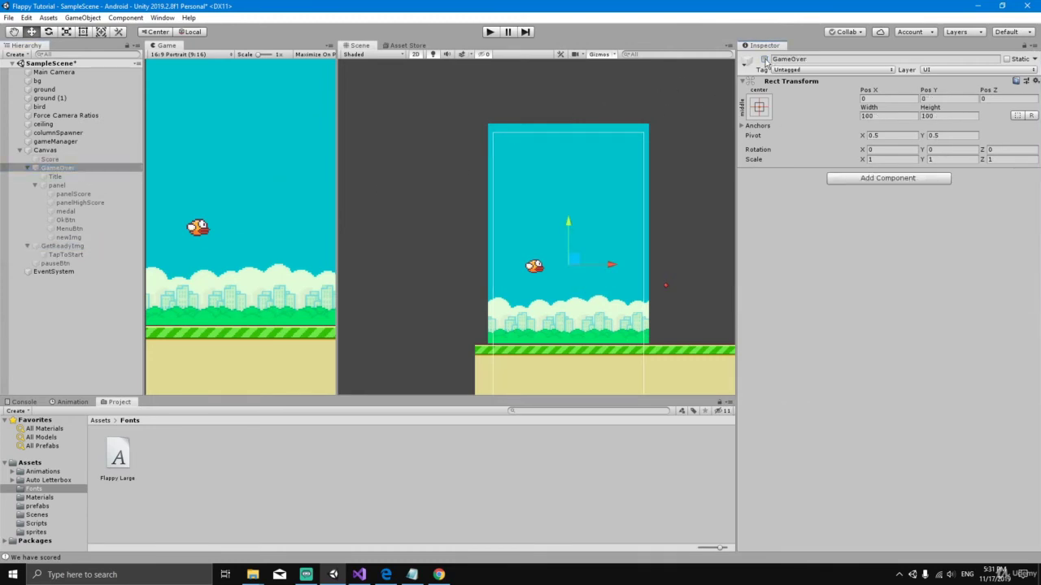
pyautogui.scroll(2, 579, 228)
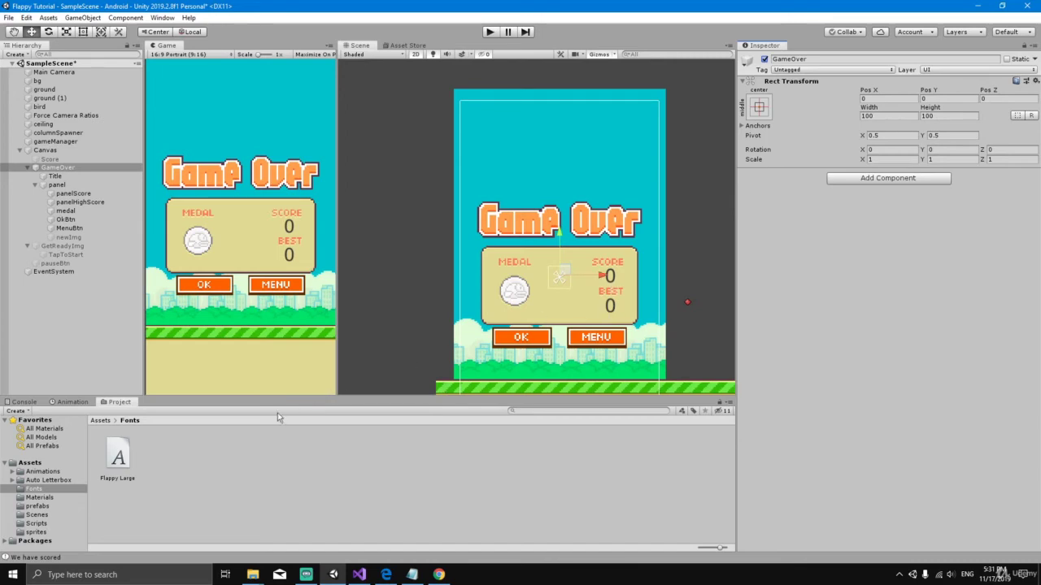
pyautogui.moveTo(346, 397)
pyautogui.mouseDown()
pyautogui.moveTo(348, 387)
pyautogui.moveTo(352, 406)
pyautogui.mouseUp()
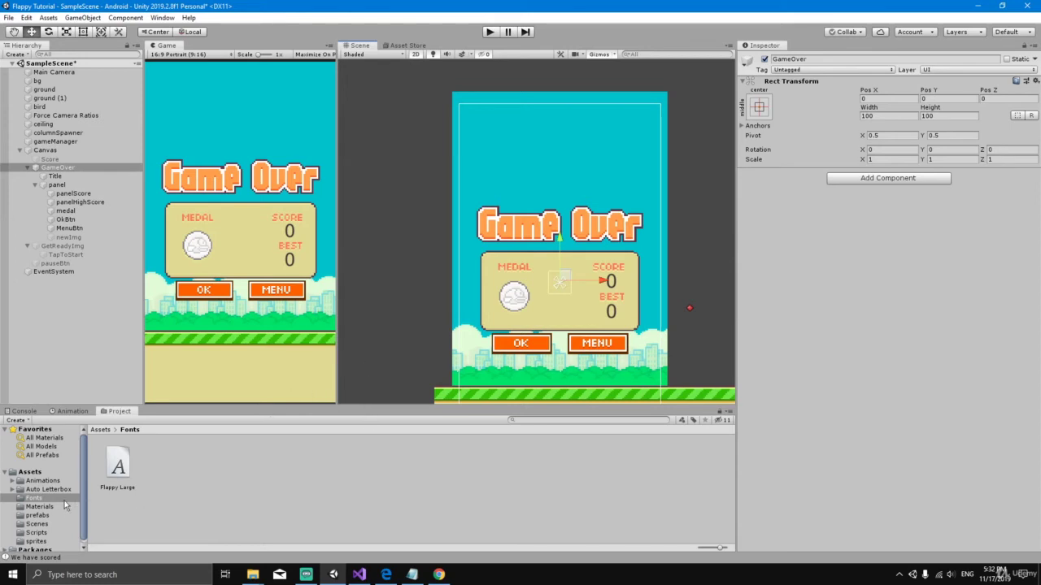
# Create a new material named Flappy Mid in the Materials folder
pyautogui.scroll(-1, 51, 505)
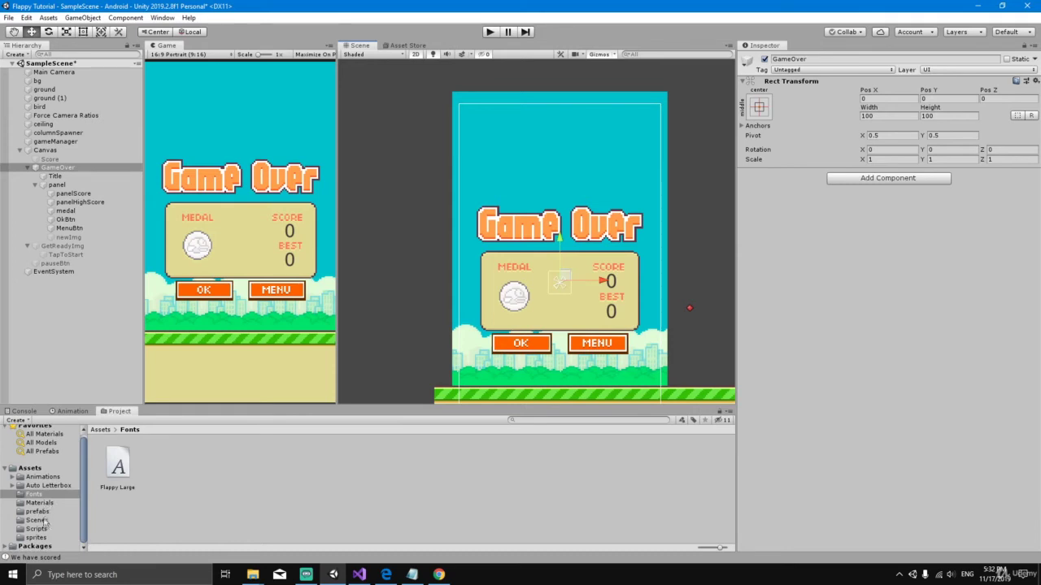
pyautogui.click(46, 504)
pyautogui.rightClick(158, 466)
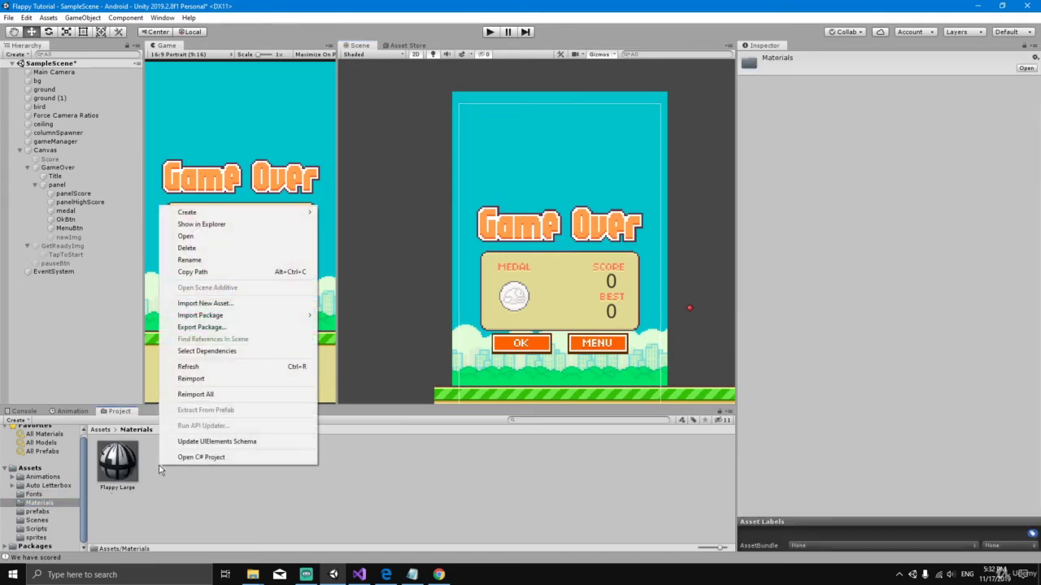
pyautogui.moveTo(225, 216)
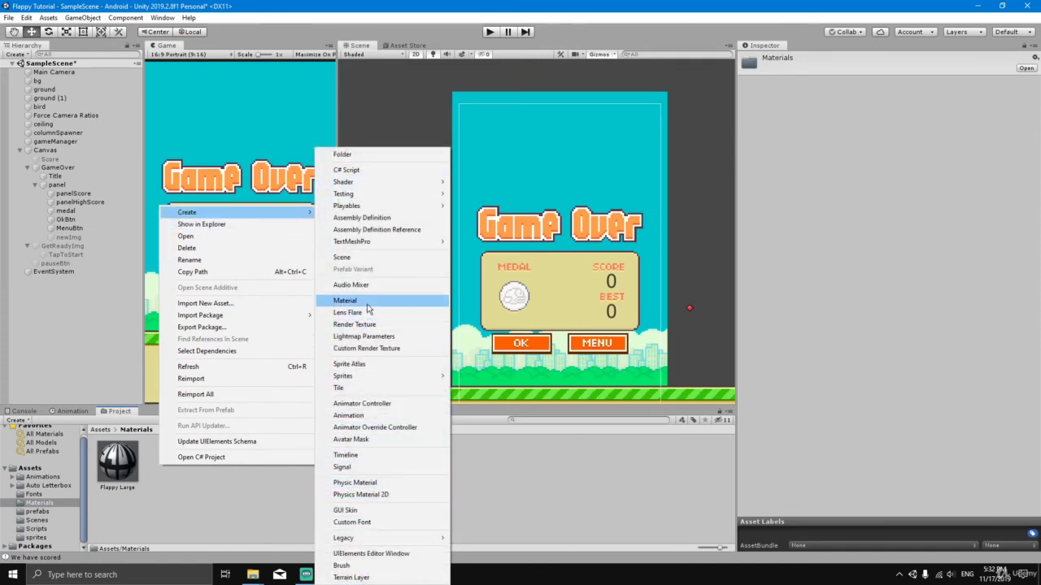
pyautogui.click(349, 300)
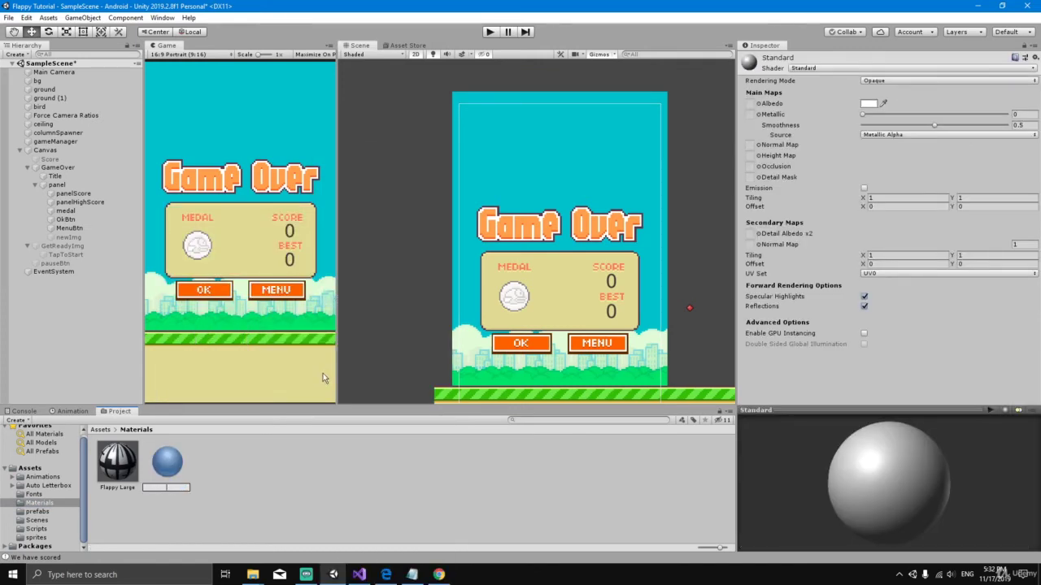
pyautogui.write('Flappy Mid')
pyautogui.press('Return')
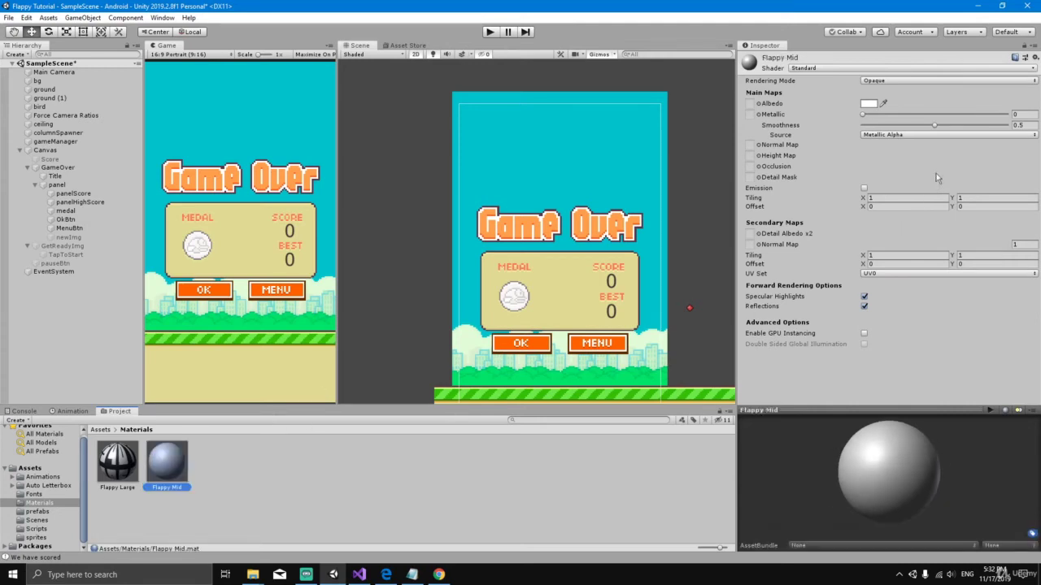
# Assign the smaller Flappy number-sheet texture to the Flappy Mid material's Albedo map
pyautogui.click(758, 104)
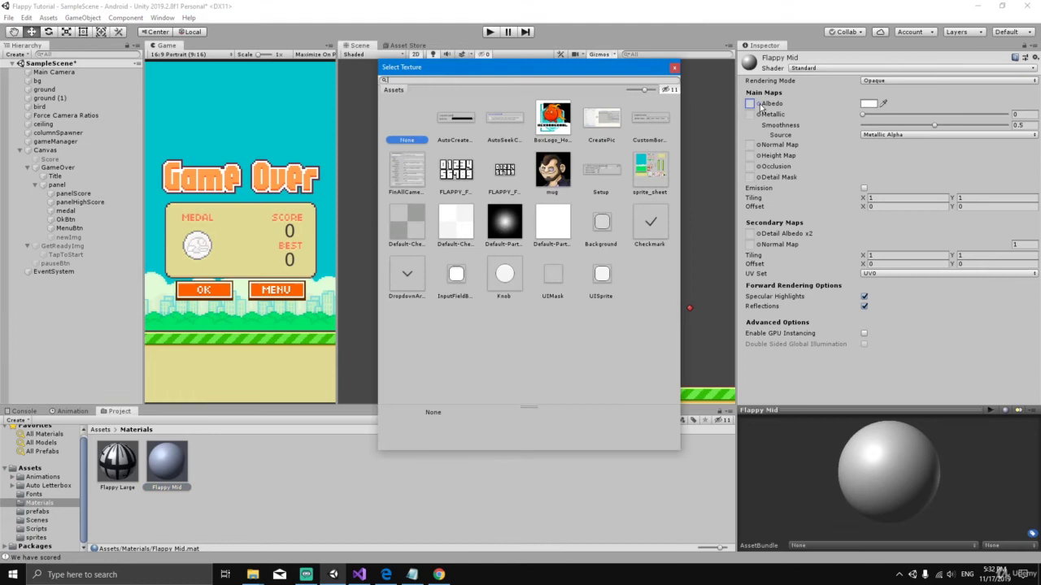
pyautogui.click(505, 170)
pyautogui.click(674, 67)
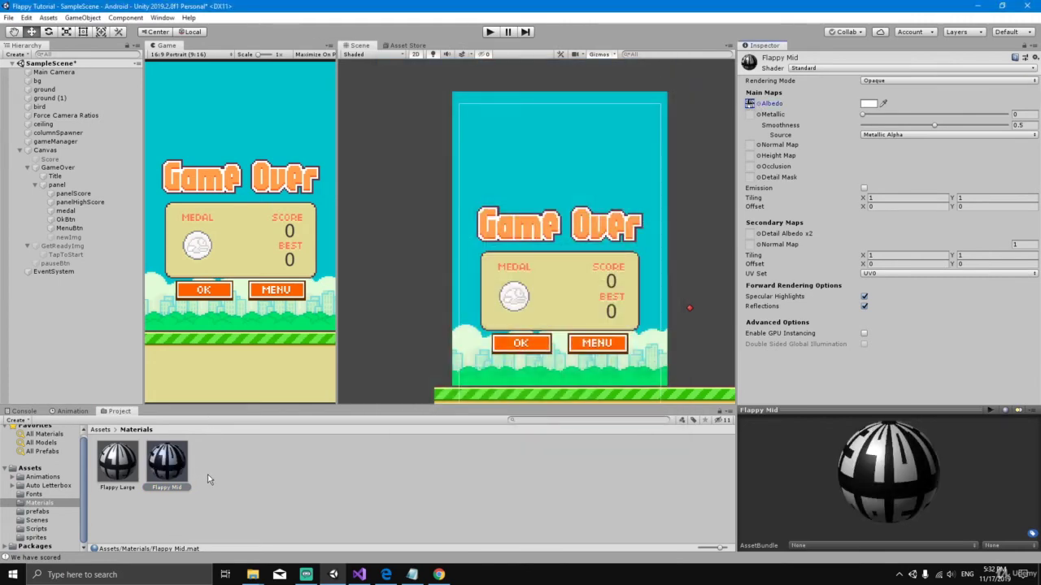
# Create a custom font named Flappy Mid in the Fonts folder
pyautogui.click(34, 495)
pyautogui.rightClick(161, 461)
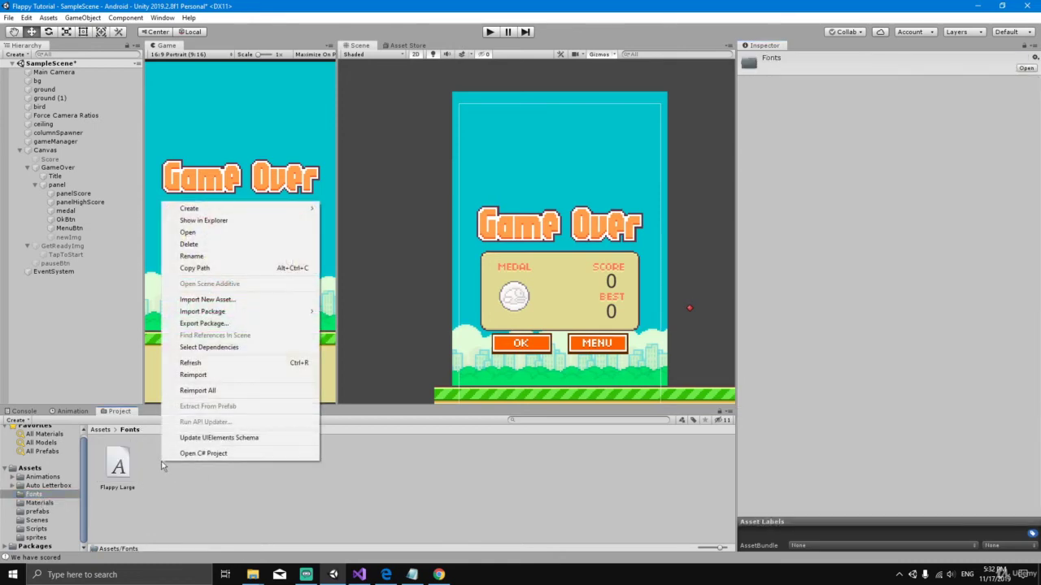
pyautogui.moveTo(225, 210)
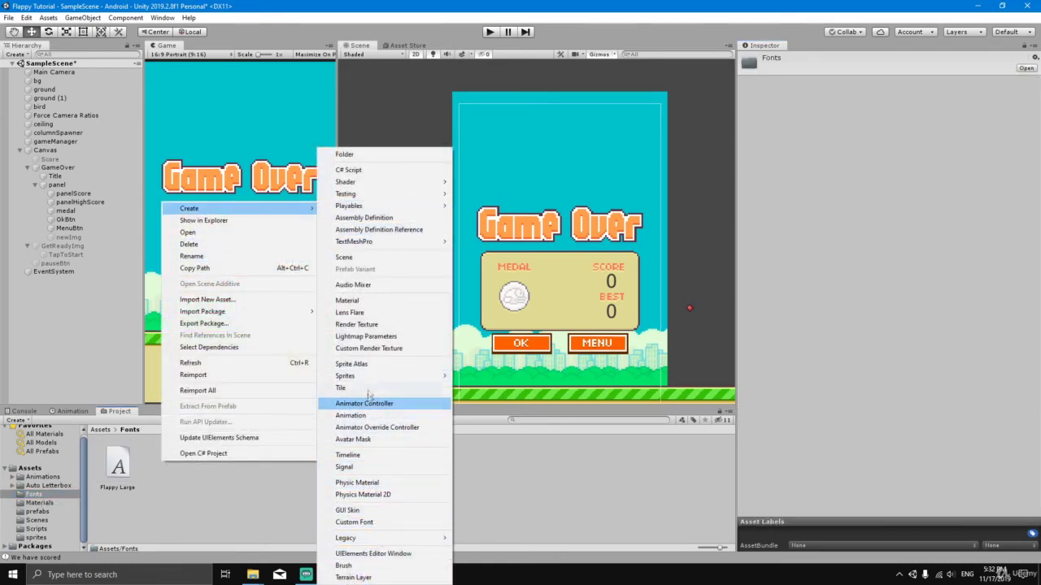
pyautogui.click(346, 523)
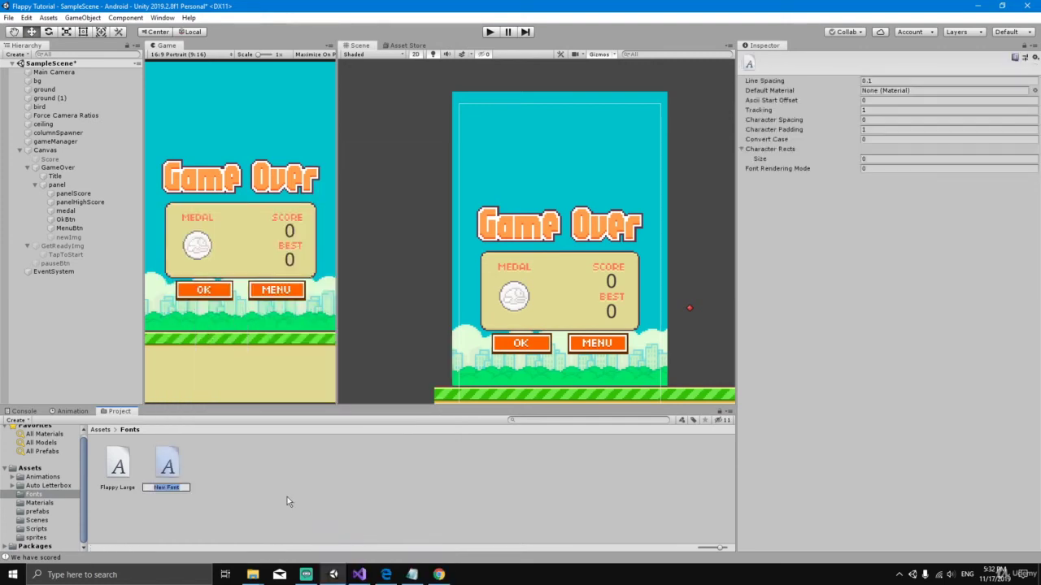
pyautogui.press('BackSpace')
pyautogui.write('Flappy Mid')
pyautogui.press('Return')
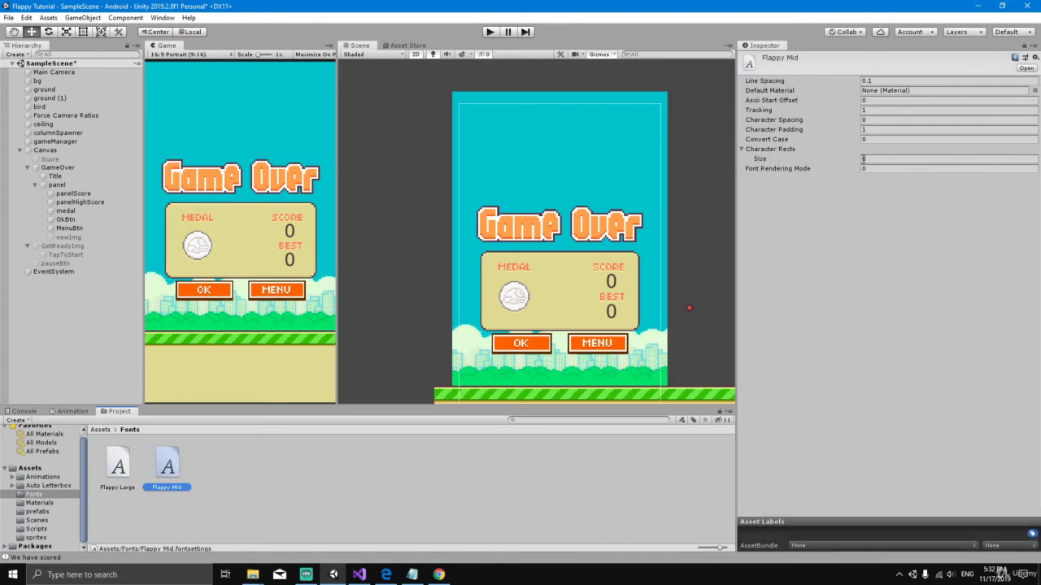
# Set the Flappy Mid font's Character Rects size to 10 and assign the Flappy Mid material as its default material
pyautogui.click(865, 160)
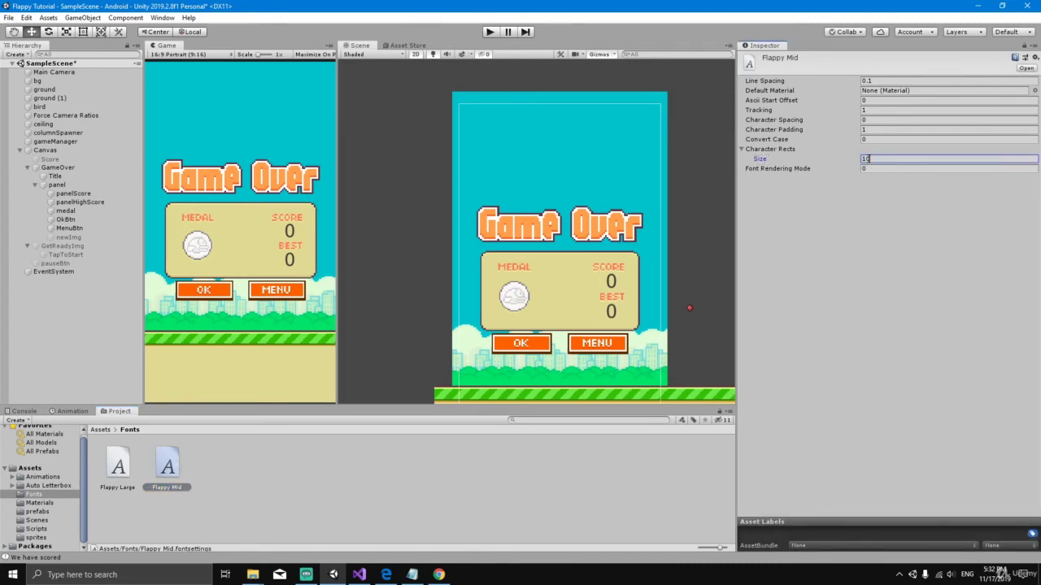
pyautogui.write('10')
pyautogui.press('Return')
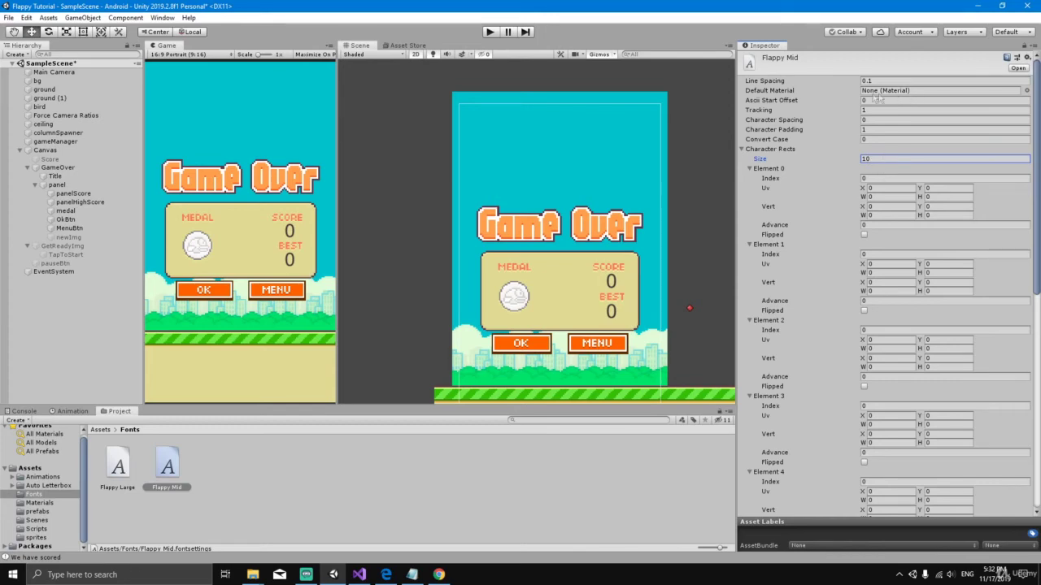
pyautogui.click(1026, 90)
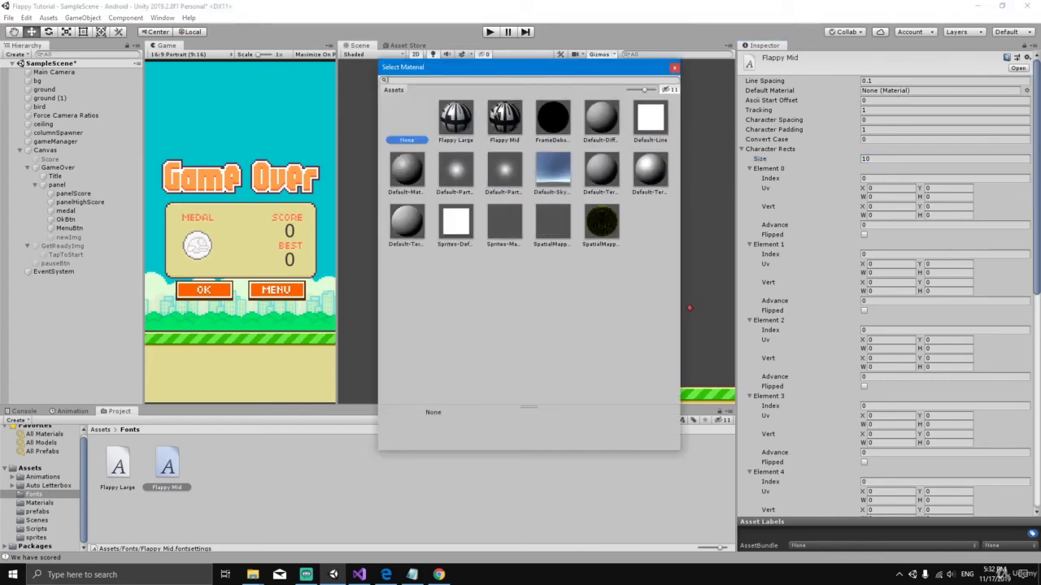
pyautogui.click(504, 118)
pyautogui.click(674, 66)
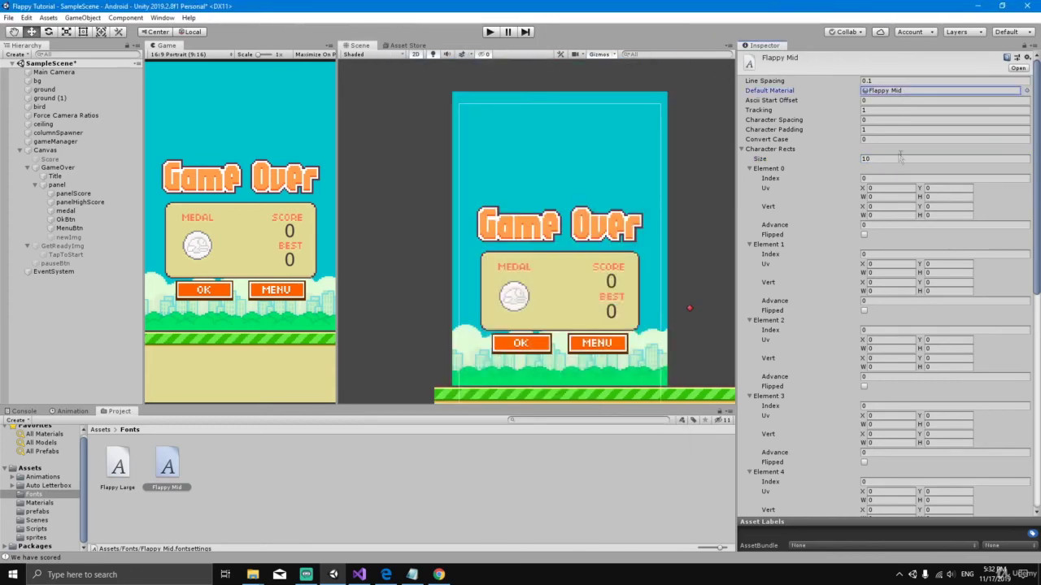
# Set the character indices of Elements 0 to 4 to 48, 49, 50, 51 and 52
pyautogui.click(878, 180)
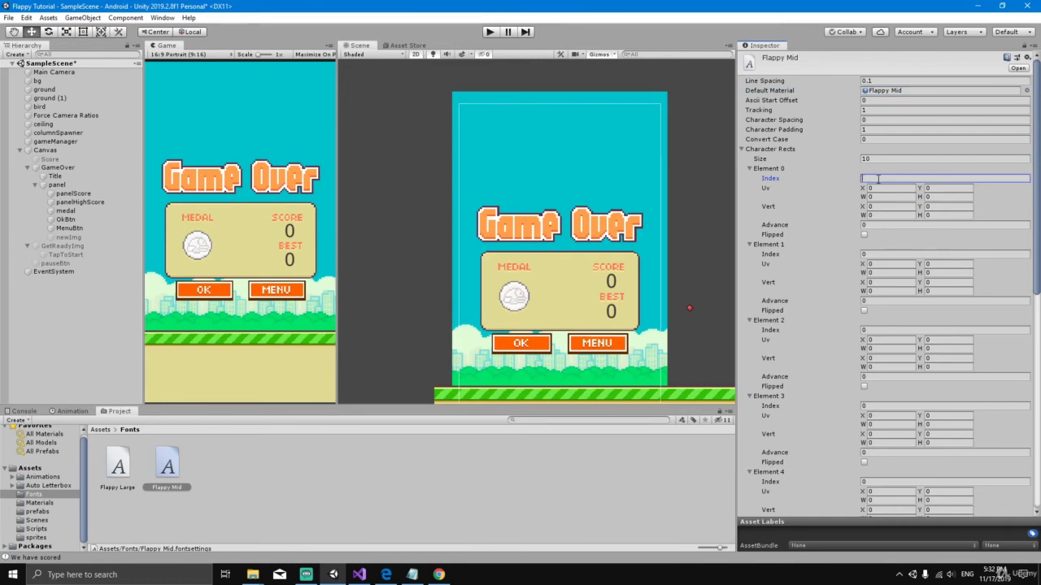
pyautogui.write('48')
pyautogui.click(872, 254)
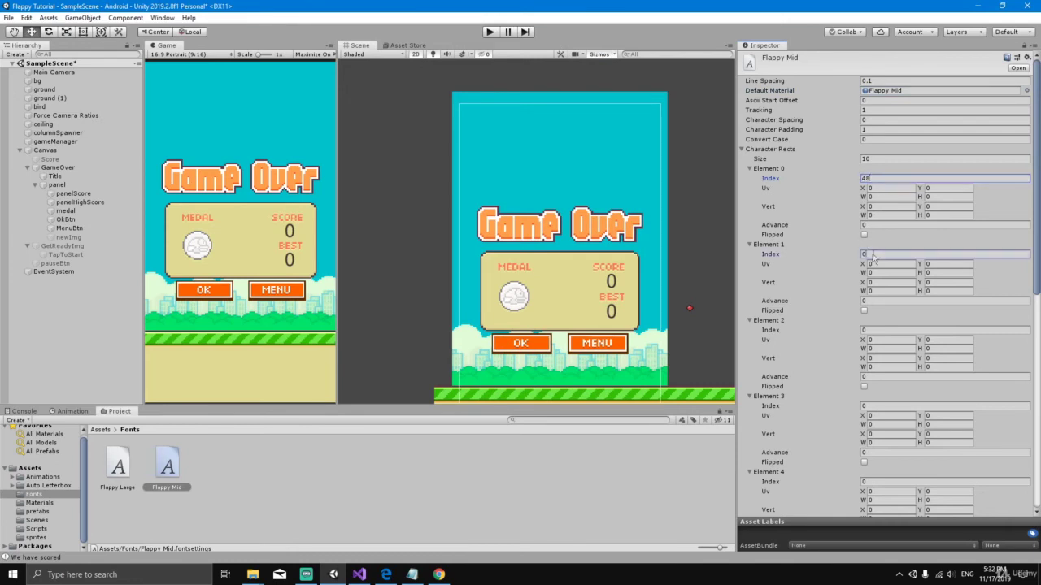
pyautogui.write('49')
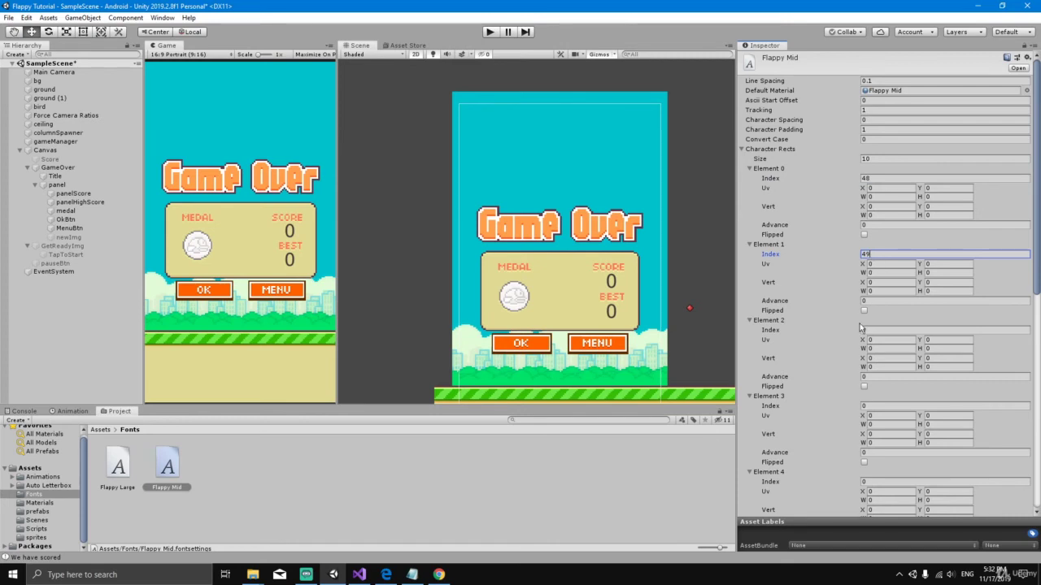
pyautogui.click(867, 330)
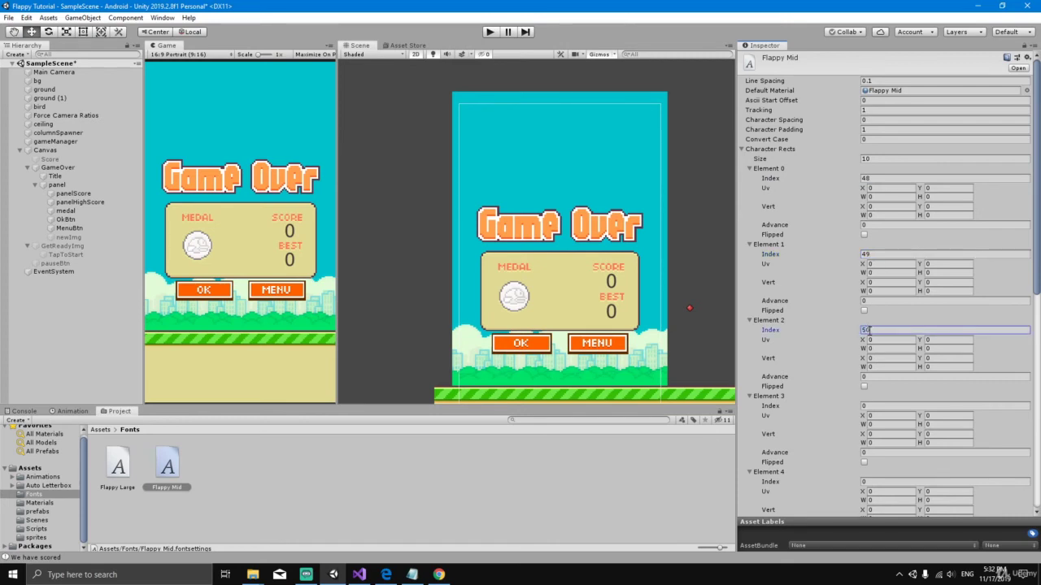
pyautogui.write('50')
pyautogui.click(867, 406)
pyautogui.write('5')
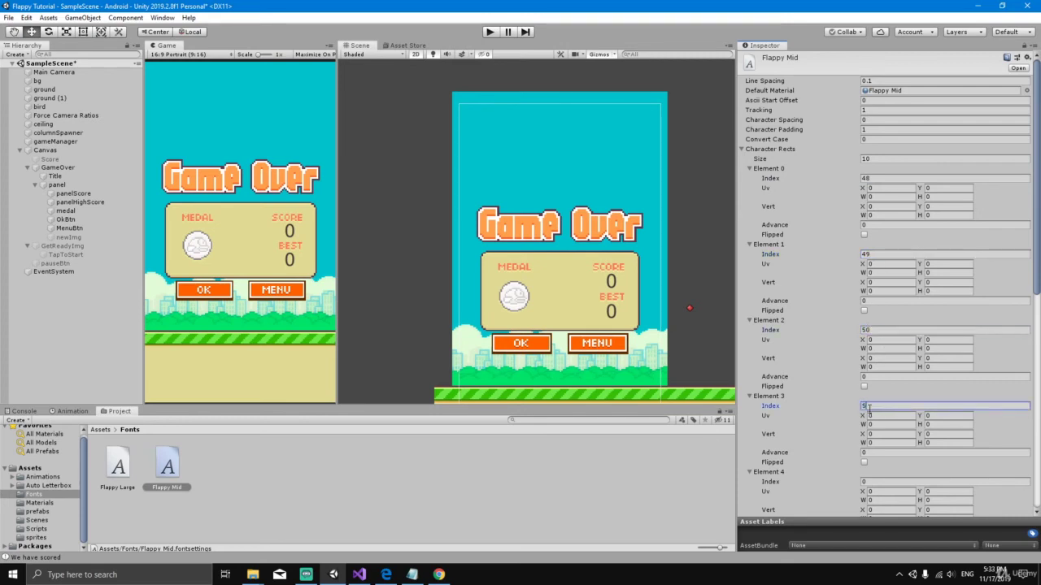
pyautogui.write('1')
pyautogui.click(874, 481)
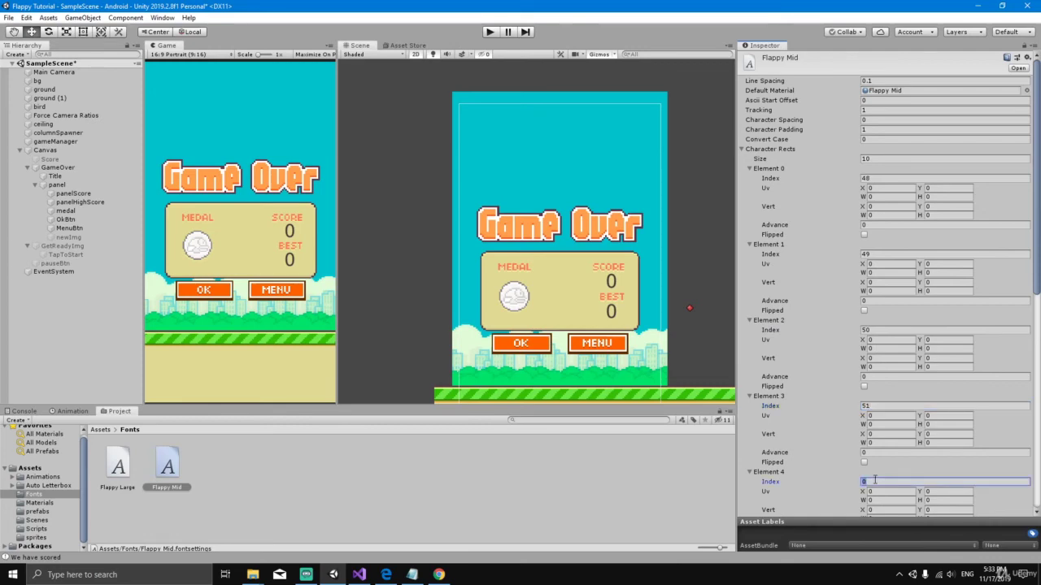
pyautogui.scroll(-8, 874, 481)
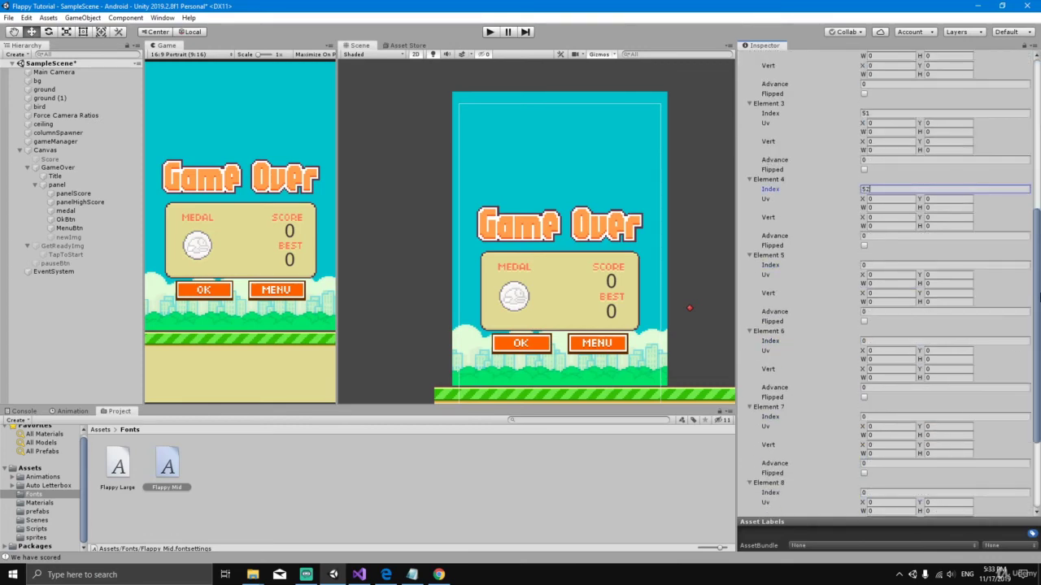
# Set the character indices of Elements 5 to 9 to 53, 54, 55, 56 and 57
pyautogui.click(886, 246)
pyautogui.write('53')
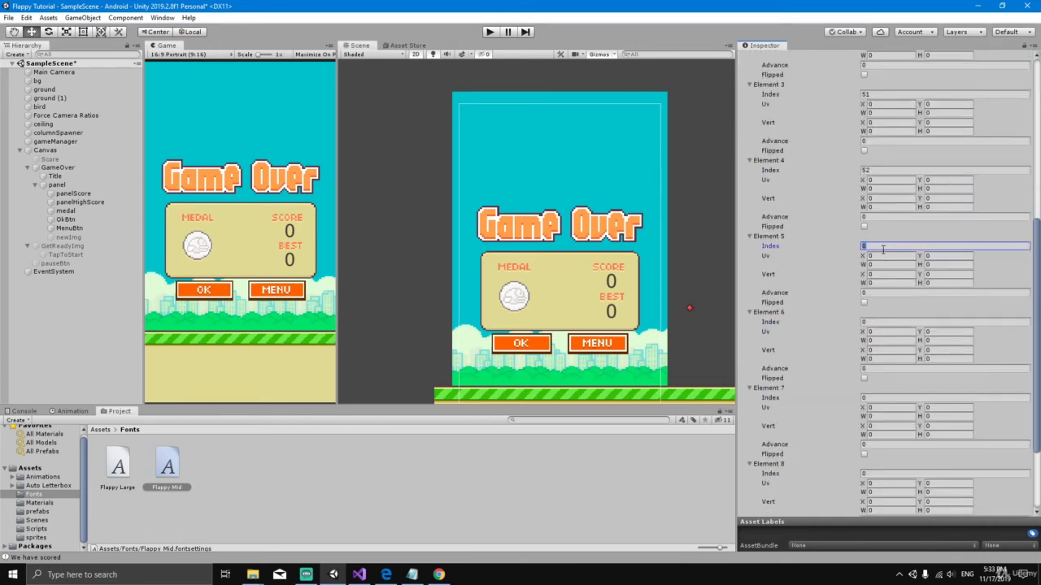
pyautogui.click(879, 321)
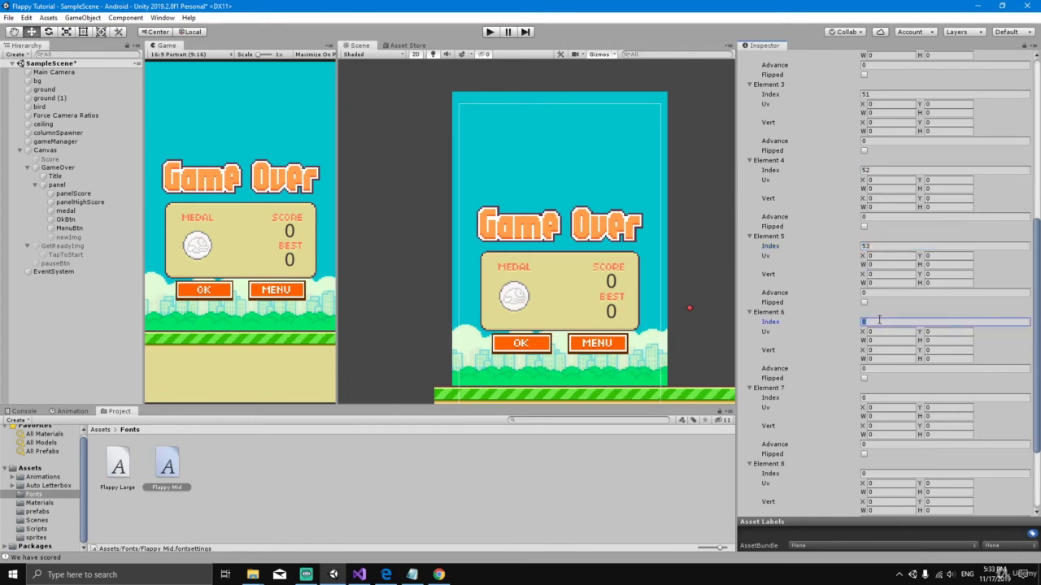
pyautogui.write('54')
pyautogui.scroll(-2, 1038, 340)
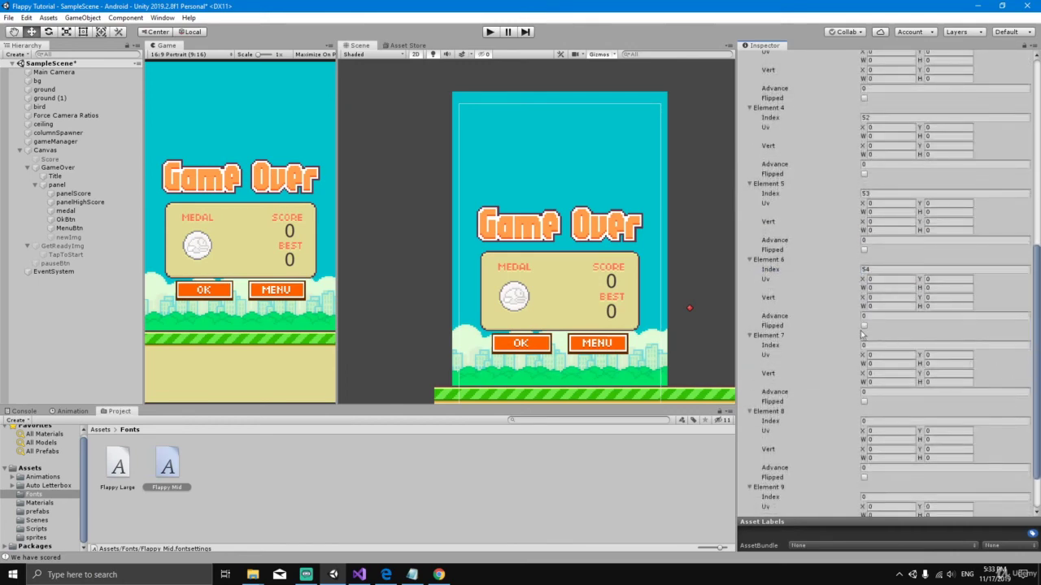
pyautogui.click(871, 344)
pyautogui.write('55')
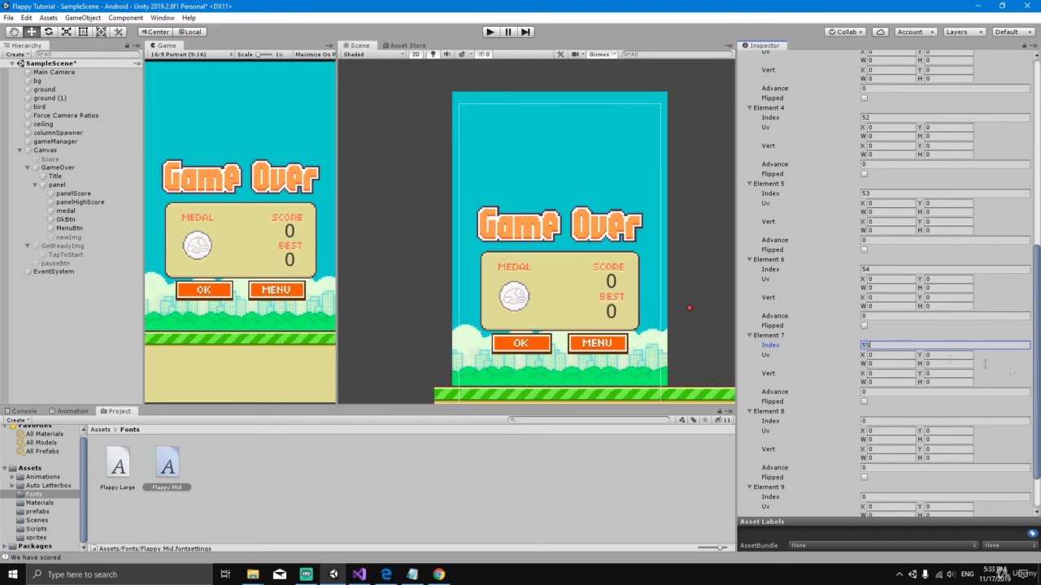
pyautogui.scroll(-2, 1037, 378)
pyautogui.click(888, 370)
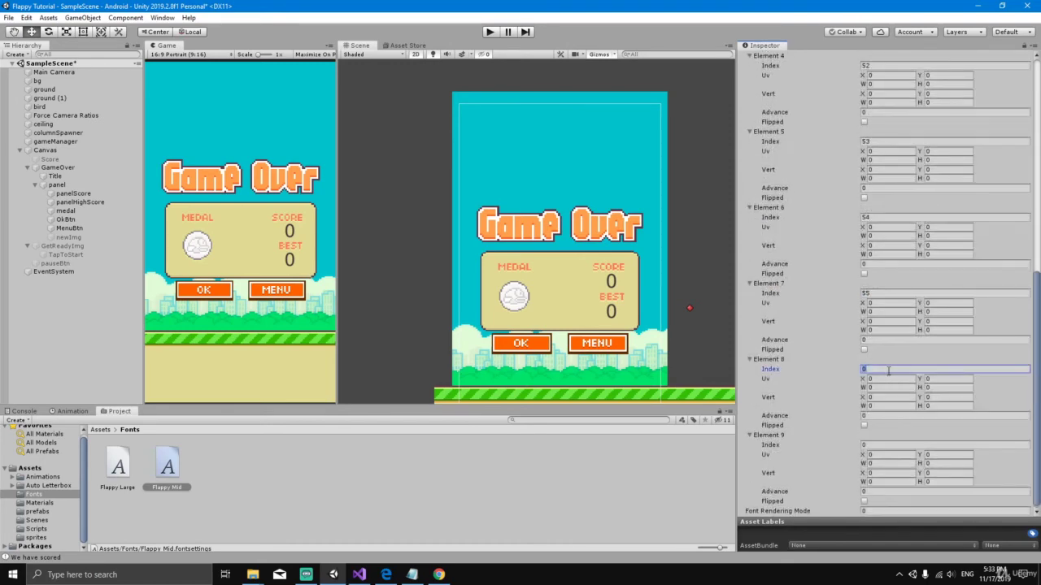
pyautogui.write('56')
pyautogui.scroll(-1, 1038, 381)
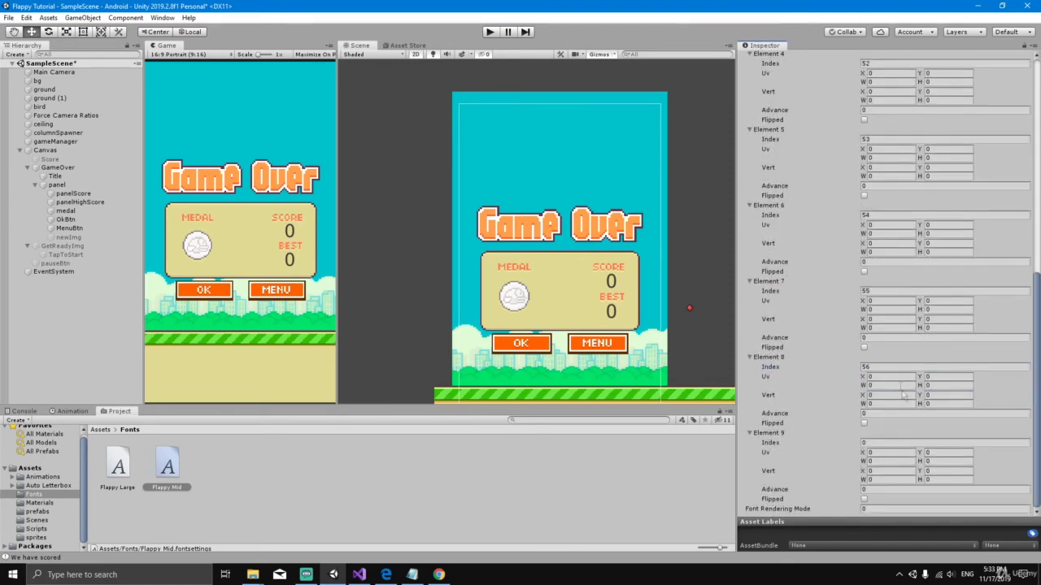
pyautogui.click(884, 442)
pyautogui.write('57')
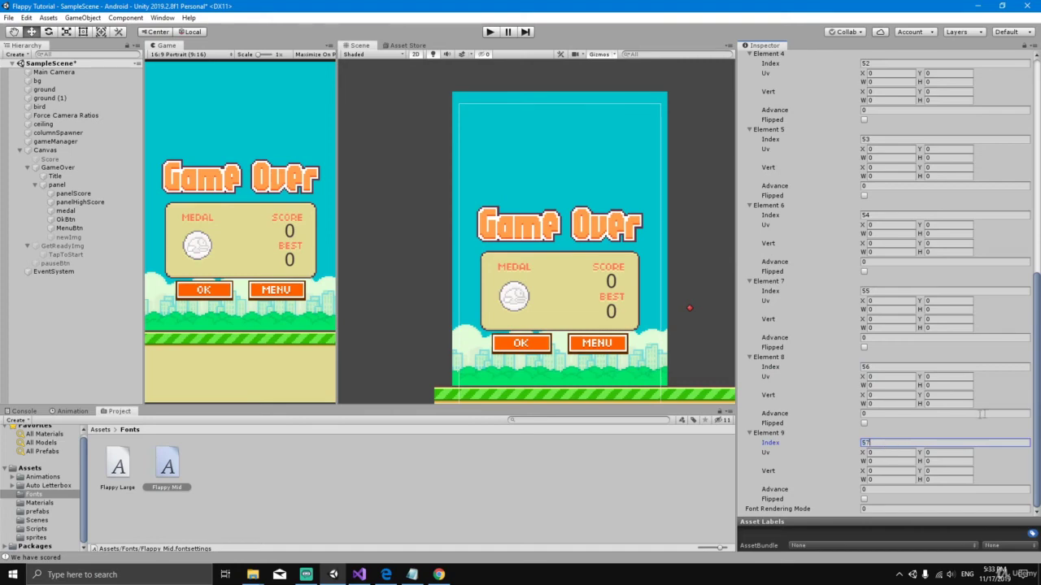
# Switch to Microsoft Edge and open the flappy middle.pdf number sheet for adding notes
pyautogui.moveTo(1038, 405); pyautogui.dragTo(1036, 227)
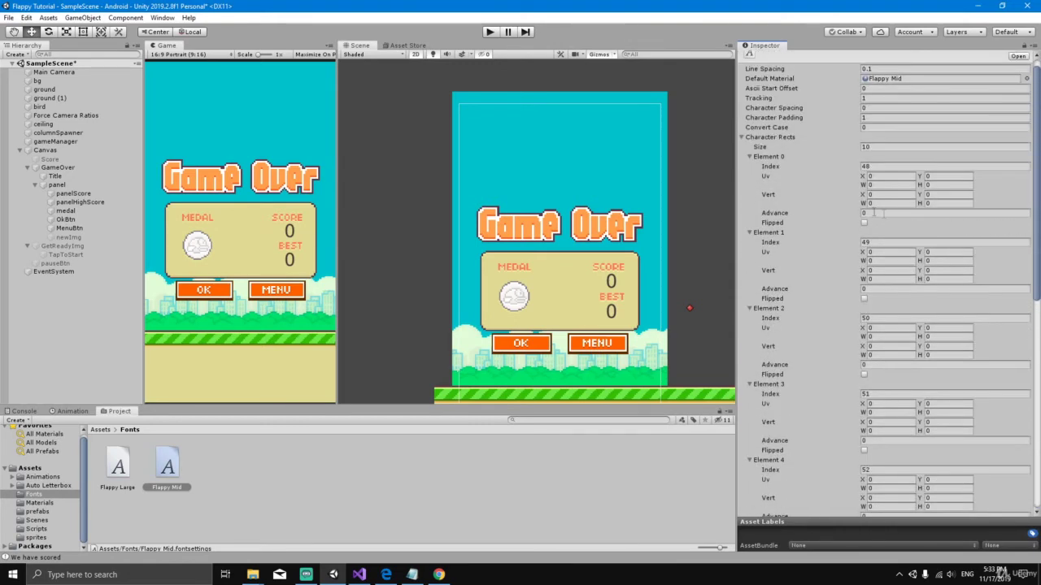
pyautogui.click(878, 184)
pyautogui.click(386, 578)
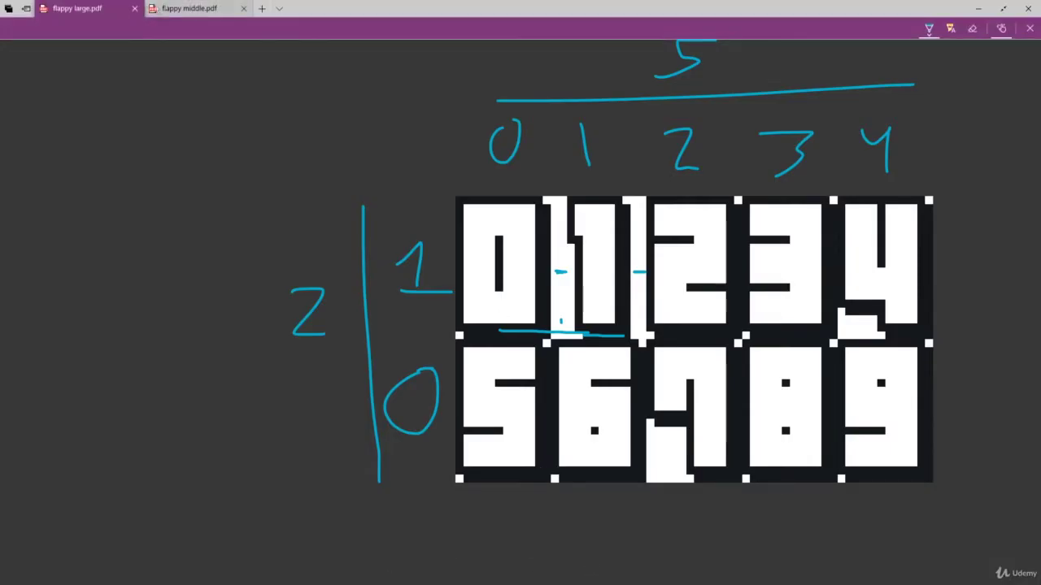
pyautogui.click(185, 11)
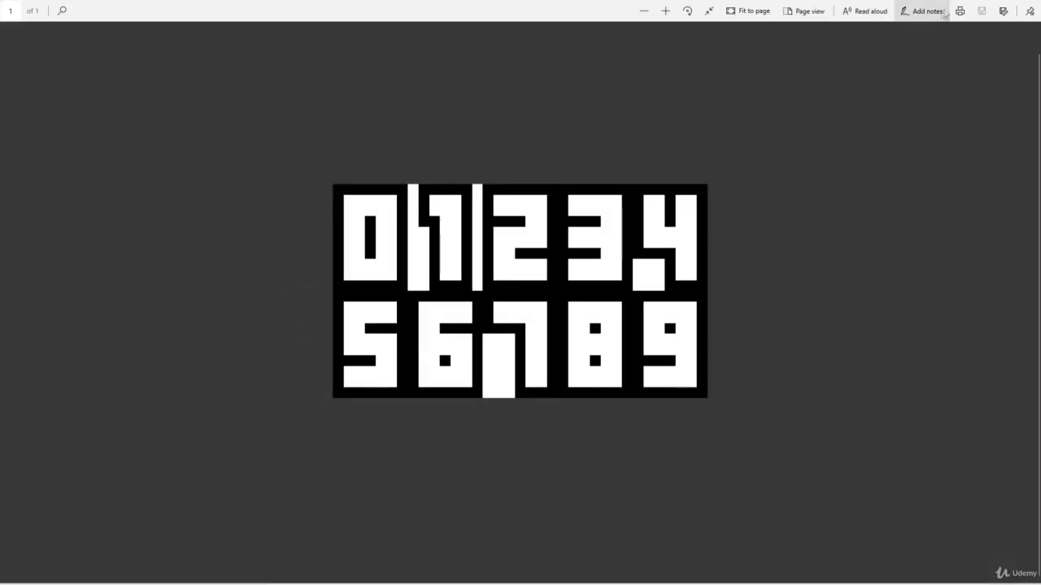
pyautogui.click(903, 14)
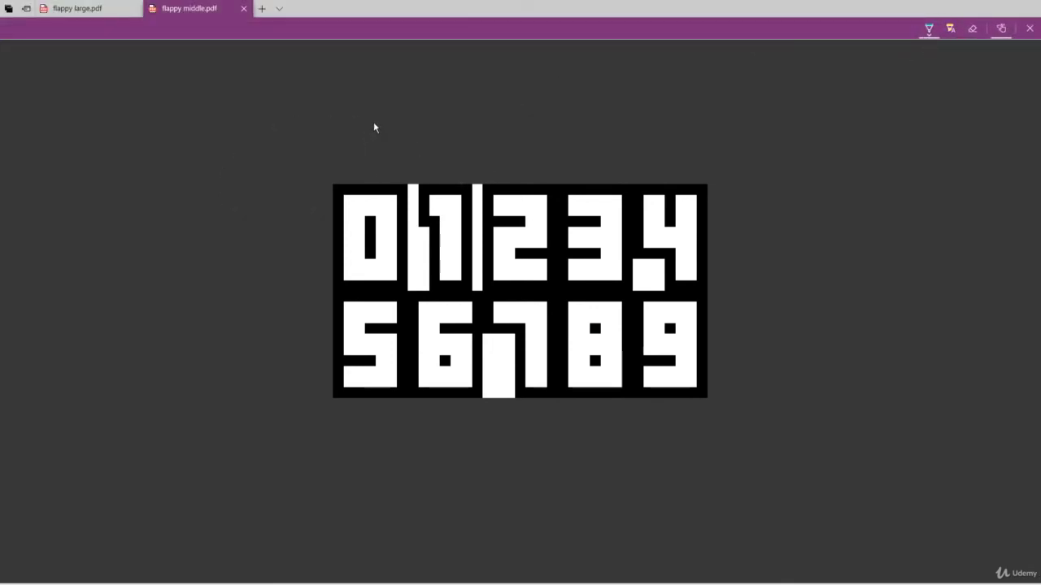
# Handwrite column numbers 0 to 4 above the digit sheet and row numbers 1 and 0 beside its upper and lower rows
pyautogui.moveTo(374, 123)
pyautogui.mouseDown()
pyautogui.moveTo(366, 153)
pyautogui.moveTo(380, 122)
pyautogui.moveTo(439, 160)
pyautogui.mouseUp()
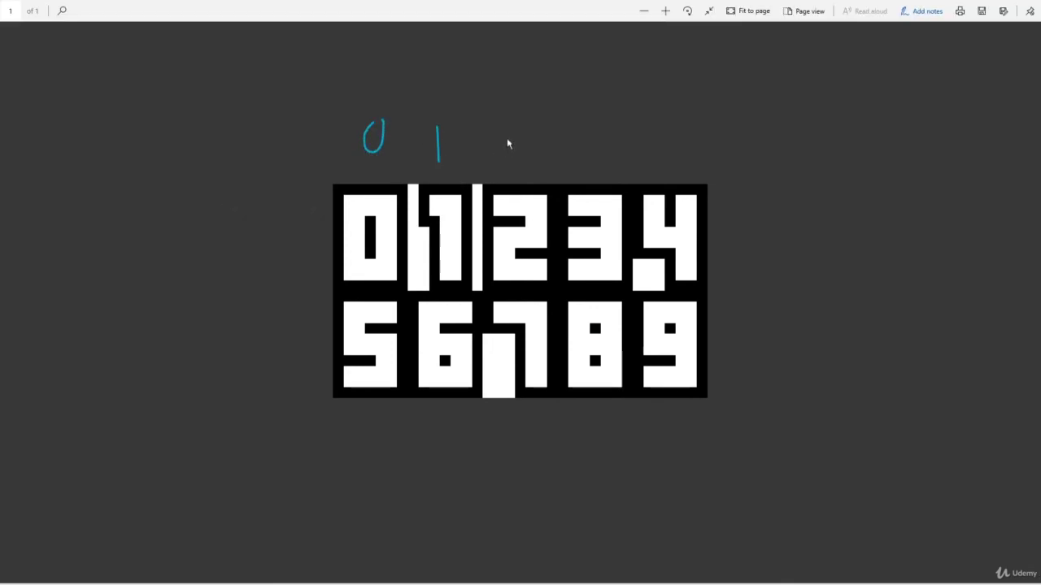
pyautogui.moveTo(508, 137); pyautogui.dragTo(532, 168)
pyautogui.moveTo(574, 134)
pyautogui.mouseDown()
pyautogui.moveTo(597, 139)
pyautogui.moveTo(577, 166)
pyautogui.mouseUp()
pyautogui.moveTo(650, 130)
pyautogui.mouseDown()
pyautogui.moveTo(658, 144)
pyautogui.moveTo(673, 140)
pyautogui.mouseUp()
pyautogui.moveTo(668, 126); pyautogui.dragTo(670, 162)
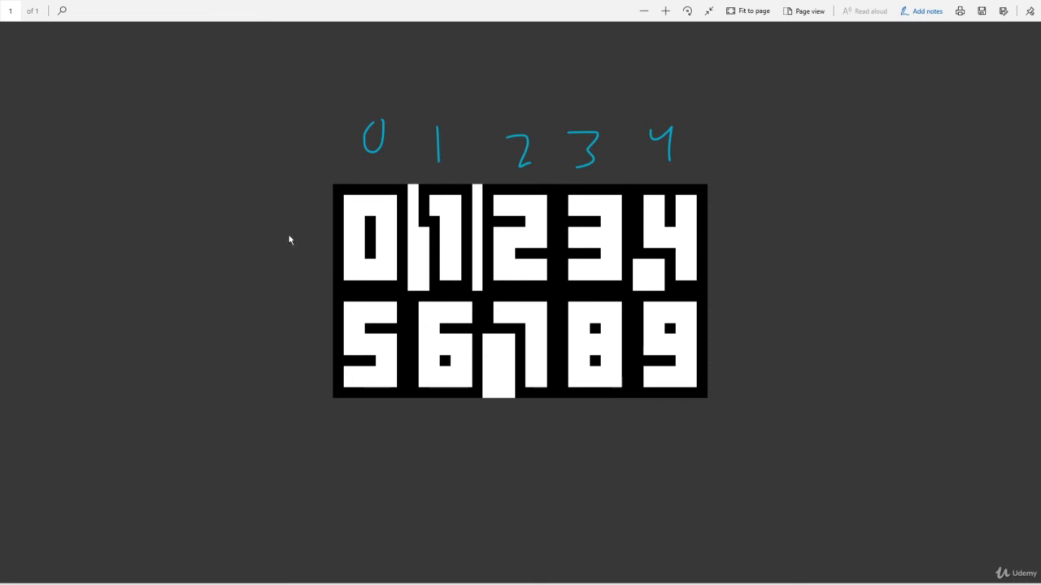
pyautogui.moveTo(289, 236); pyautogui.dragTo(306, 267)
pyautogui.moveTo(304, 323); pyautogui.dragTo(296, 326)
# Draw a line above the columns labelled 5 and a vertical line beside the rows labelled 2
pyautogui.moveTo(336, 100); pyautogui.dragTo(789, 93)
pyautogui.moveTo(570, 43); pyautogui.dragTo(524, 81)
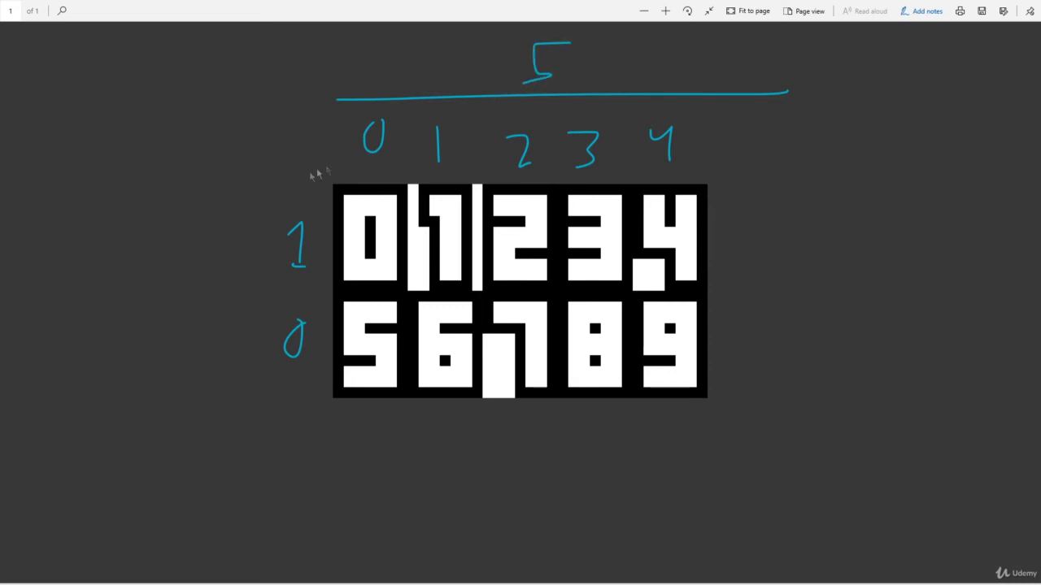
pyautogui.moveTo(249, 196); pyautogui.dragTo(247, 372)
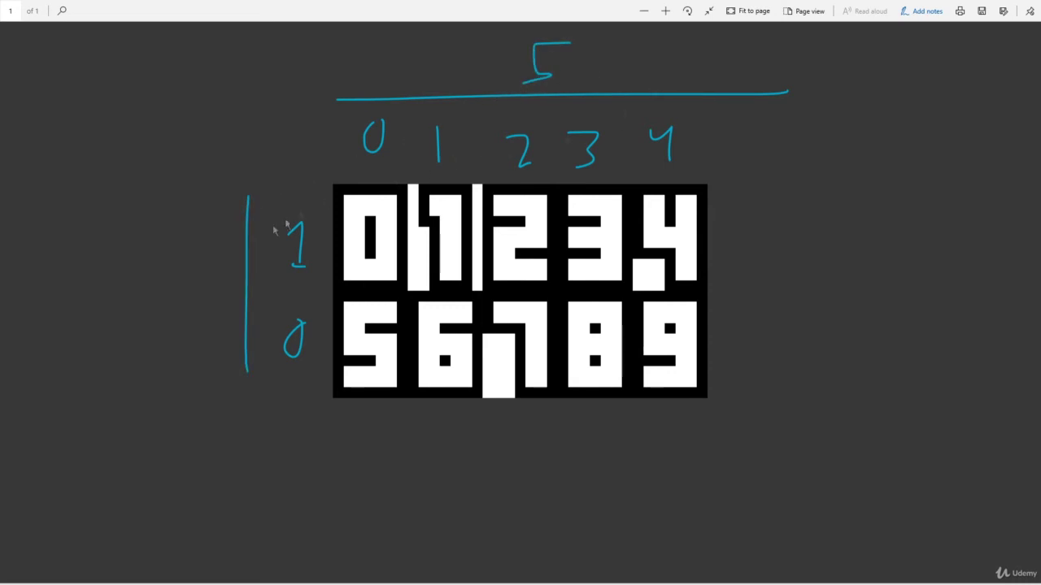
pyautogui.moveTo(172, 268)
pyautogui.mouseDown()
pyautogui.moveTo(181, 302)
pyautogui.moveTo(211, 304)
pyautogui.mouseUp()
# Switch back to Unity and set Element 0's UV to X 0, Y 0.5, W 0.2 and H 0.5
pyautogui.moveTo(418, 577)
pyautogui.click(333, 574)
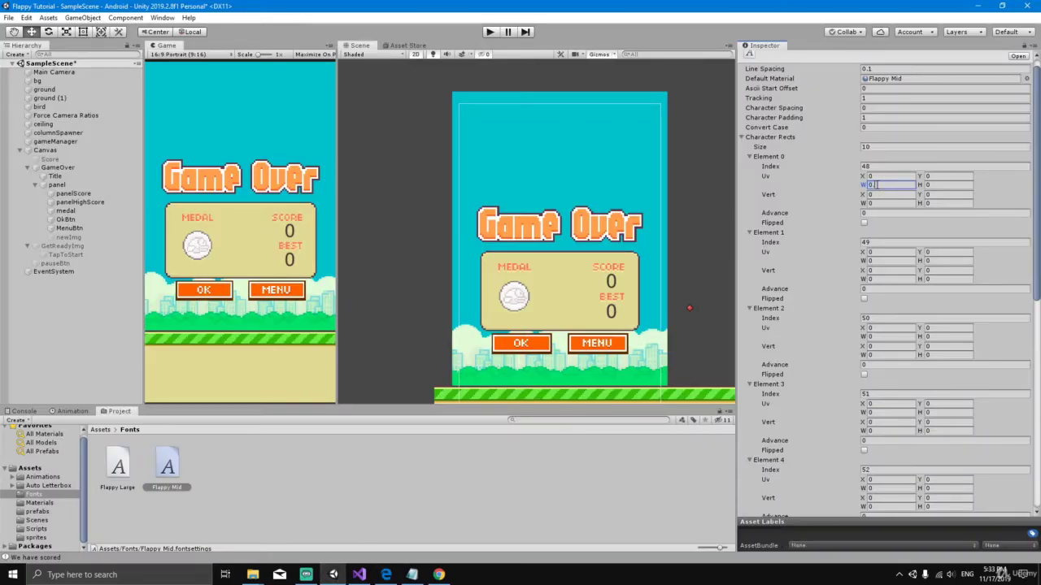
pyautogui.write('2')
pyautogui.click(933, 184)
pyautogui.click(877, 178)
pyautogui.click(935, 177)
pyautogui.write('0.')
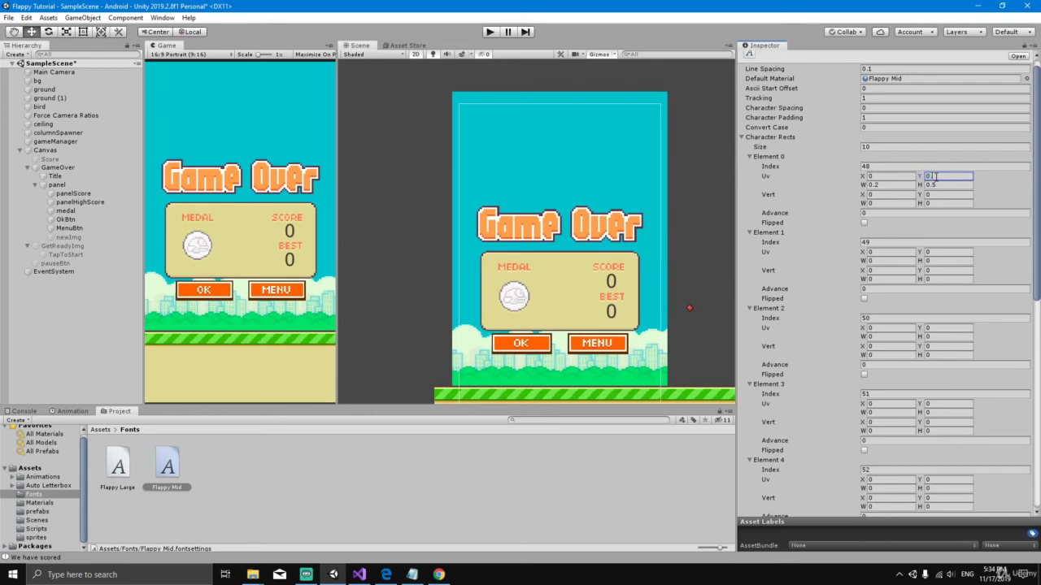
pyautogui.write('5')
# Set Element 1's UV to X 0.2, Y 0.5, W 0.2 and H 0.5
pyautogui.click(884, 253)
pyautogui.write('0.2')
pyautogui.click(879, 261)
pyautogui.click(946, 262)
pyautogui.click(941, 253)
# Set Element 2's UV to X 0.4, Y 0.5, W 0.2 and H 0.5
pyautogui.moveTo(1037, 268); pyautogui.dragTo(1038, 309)
pyautogui.click(889, 256)
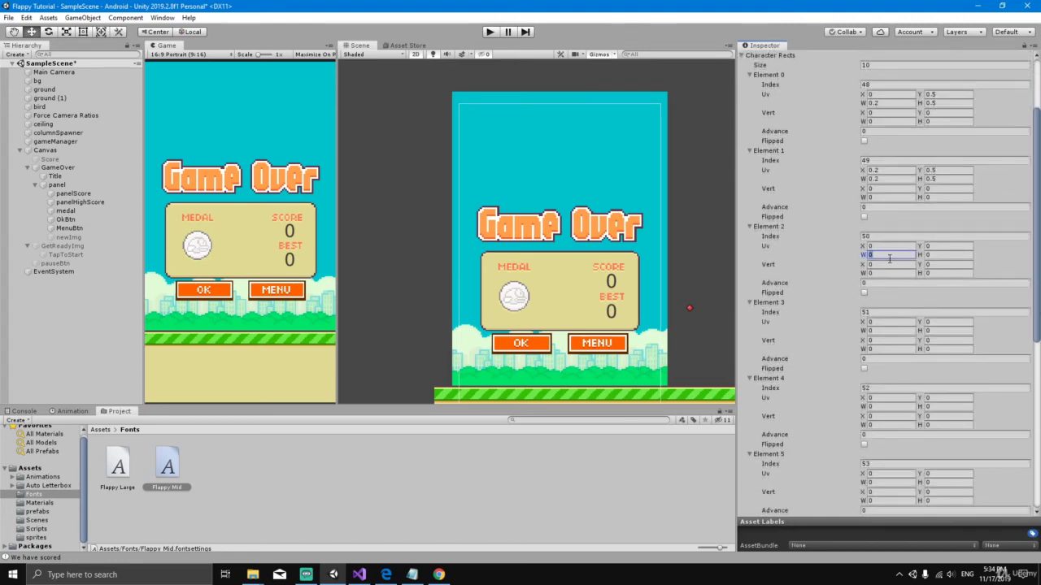
pyautogui.write('0.2')
pyautogui.click(933, 256)
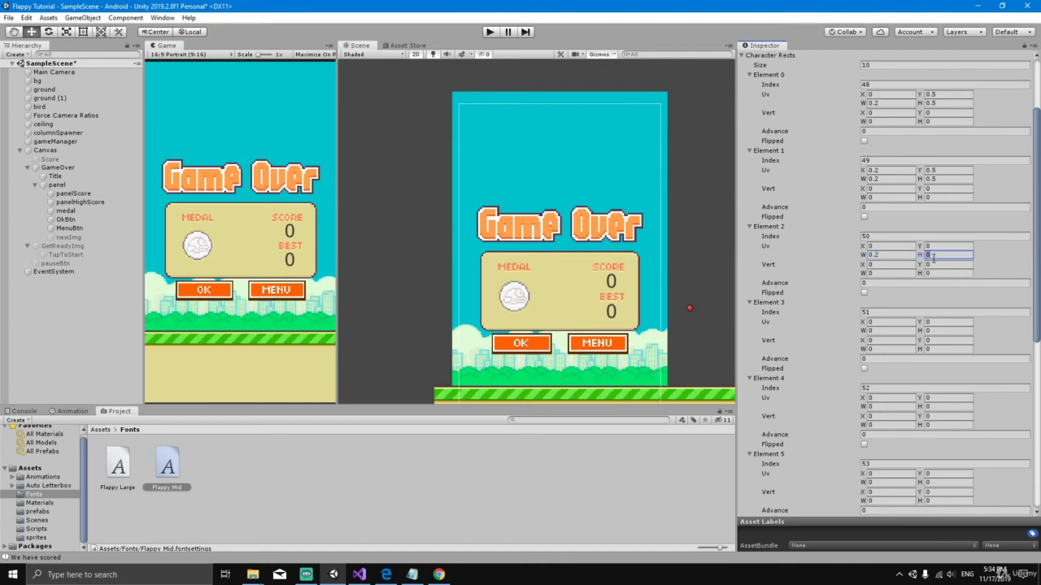
pyautogui.write('0.5')
pyautogui.click(898, 254)
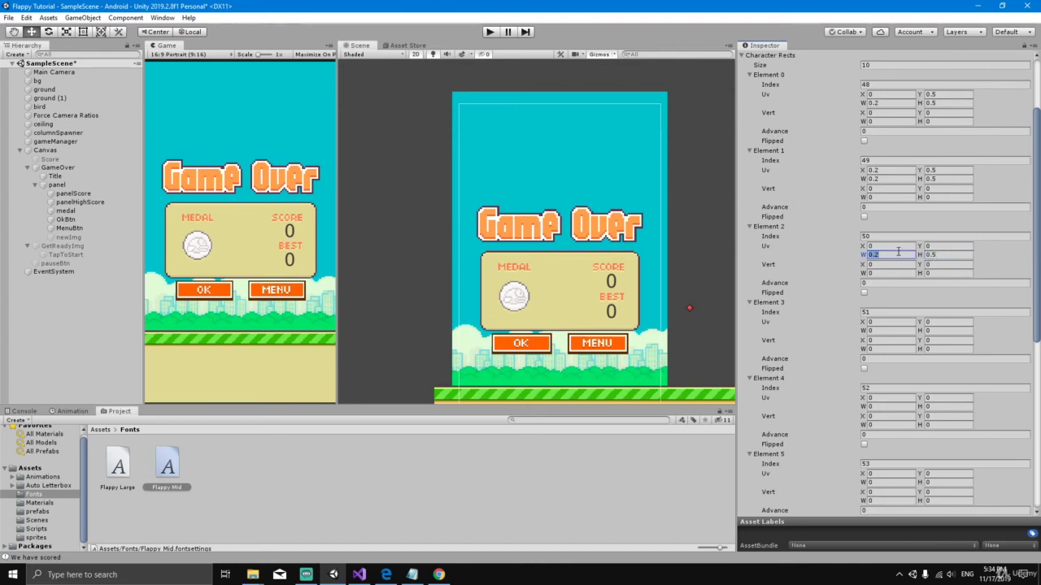
pyautogui.click(889, 246)
pyautogui.write('0.4')
pyautogui.click(939, 245)
# Set Element 3's UV to X 0.6, Y 0.5, W 0.2 and H 0.5
pyautogui.scroll(-3, 1017, 255)
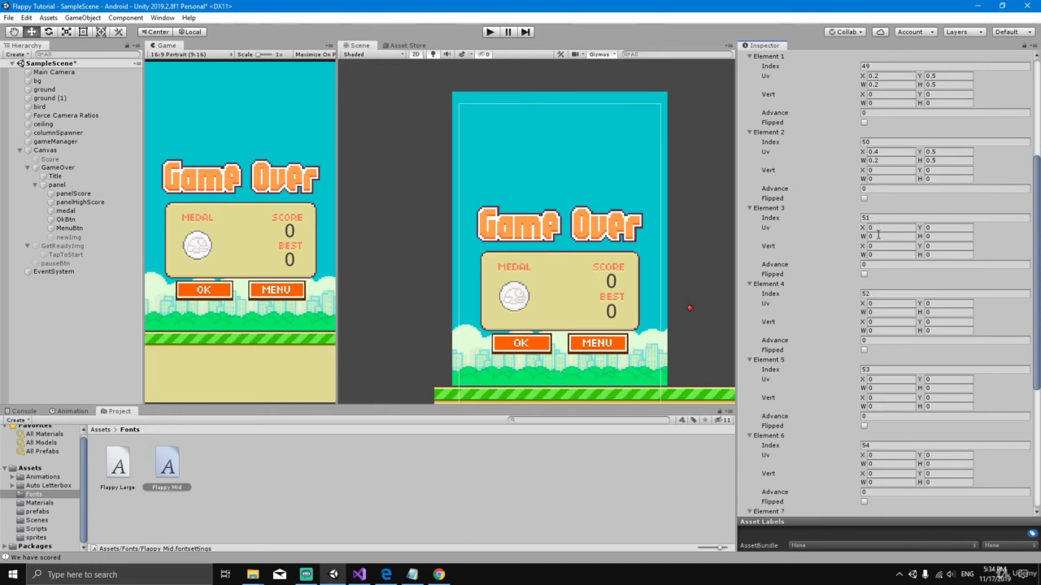
pyautogui.click(878, 235)
pyautogui.write('0.2')
pyautogui.click(934, 235)
pyautogui.click(898, 228)
pyautogui.write('.6')
pyautogui.click(939, 228)
pyautogui.write('.5')
pyautogui.press('Return')
# Set Element 4's UV to X 0.8, Y 0.5, W 0.2 and H 0.5
pyautogui.scroll(-2, 1034, 259)
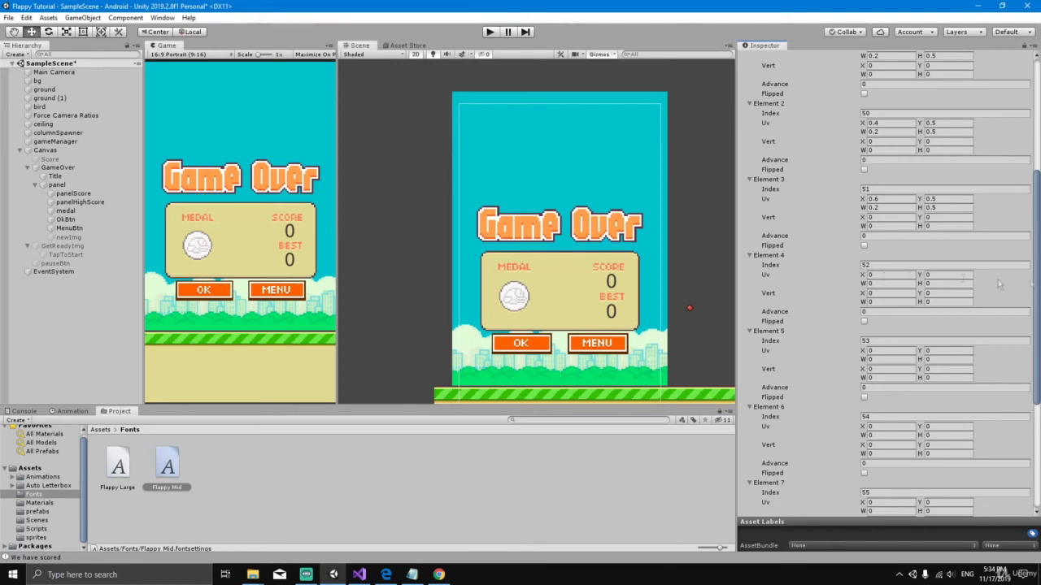
pyautogui.scroll(-1, 890, 269)
pyautogui.click(889, 268)
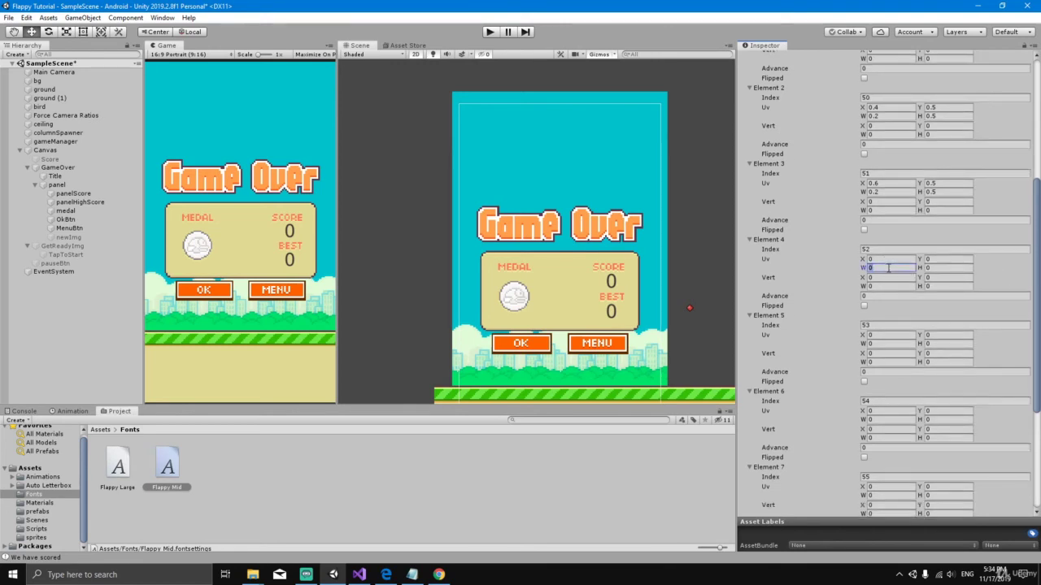
pyautogui.write('0.2')
pyautogui.click(935, 268)
pyautogui.write('0.5')
pyautogui.click(900, 260)
pyautogui.write('0.8')
pyautogui.click(941, 260)
pyautogui.write('0.5')
pyautogui.scroll(-3, 1038, 291)
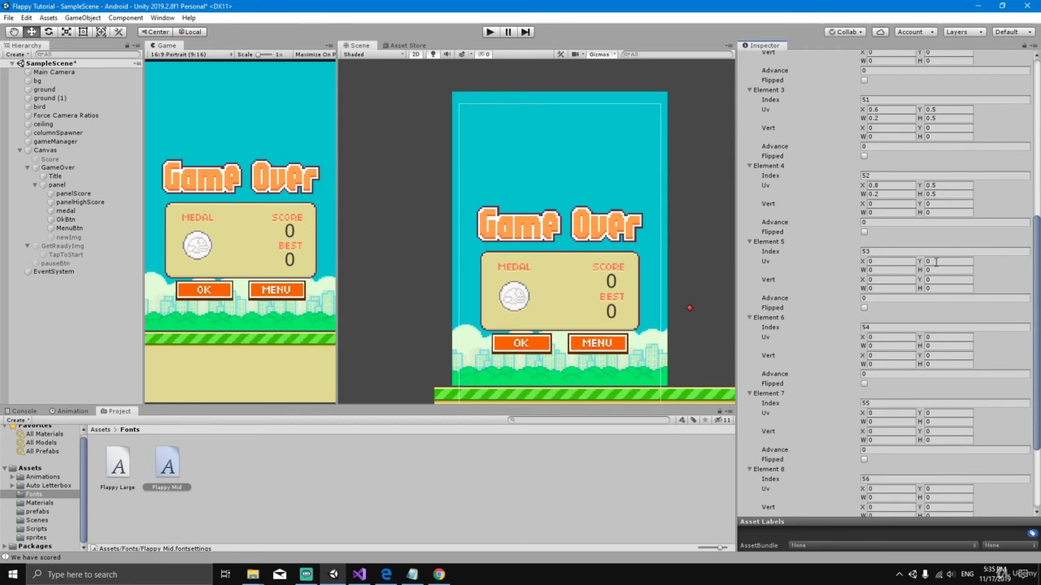
# Set Element 5's UV to W 0.2 and H 0.5, leaving X and Y at 0
pyautogui.click(881, 272)
pyautogui.write('0.2')
pyautogui.click(933, 272)
pyautogui.write('0.5')
pyautogui.click(870, 262)
pyautogui.scroll(-3, 892, 291)
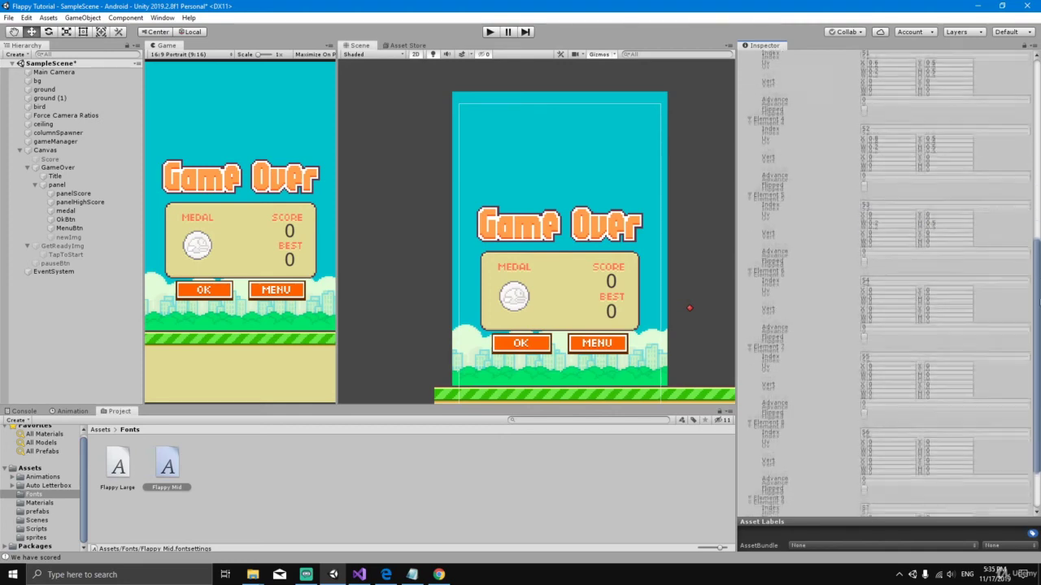
# Set Element 6's UV to X 0.2, W 0.2 and H 0.5
pyautogui.click(886, 283)
pyautogui.write('0.')
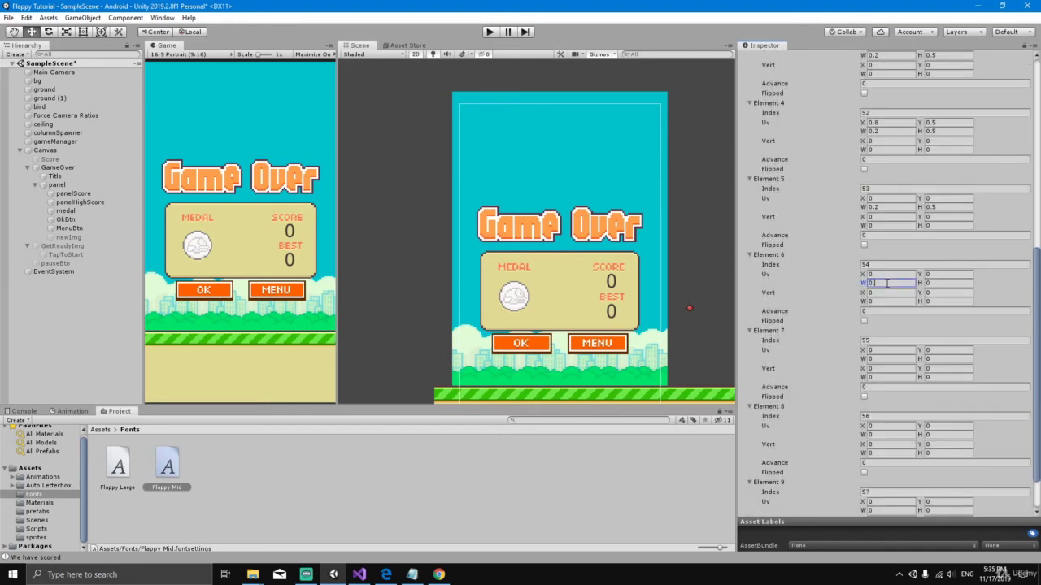
pyautogui.write('2')
pyautogui.click(936, 283)
pyautogui.click(903, 276)
pyautogui.write('0.2')
# Set Element 7's UV to X 0.4, W 0.2 and H 0.5
pyautogui.scroll(-2, 957, 329)
pyautogui.click(879, 313)
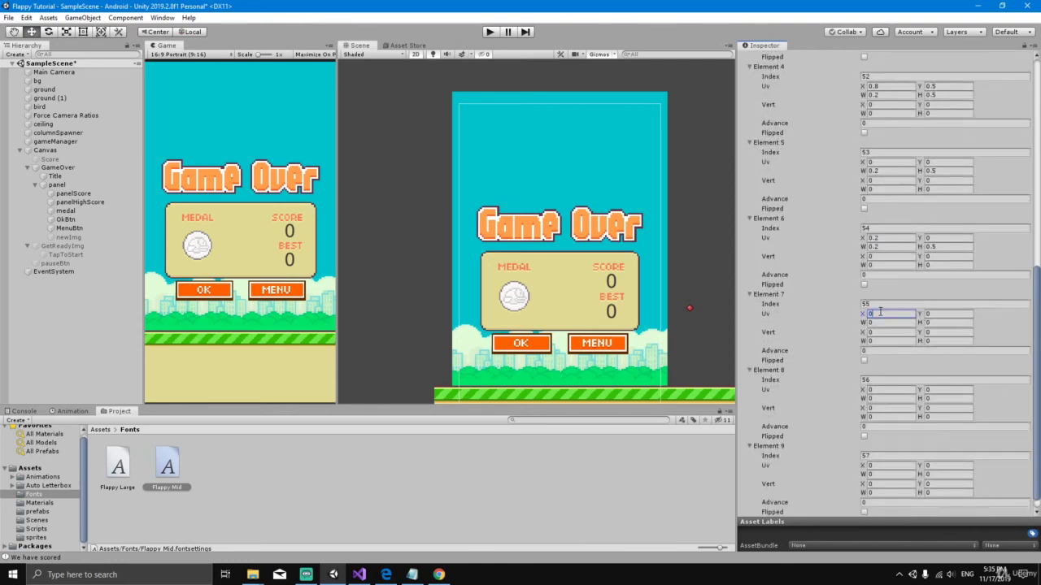
pyautogui.write('0.4')
pyautogui.click(884, 323)
pyautogui.click(938, 323)
# Set Element 8's UV to X 0.6, W 0.2 and H 0.5
pyautogui.moveTo(1036, 337); pyautogui.dragTo(1037, 350)
pyautogui.click(878, 376)
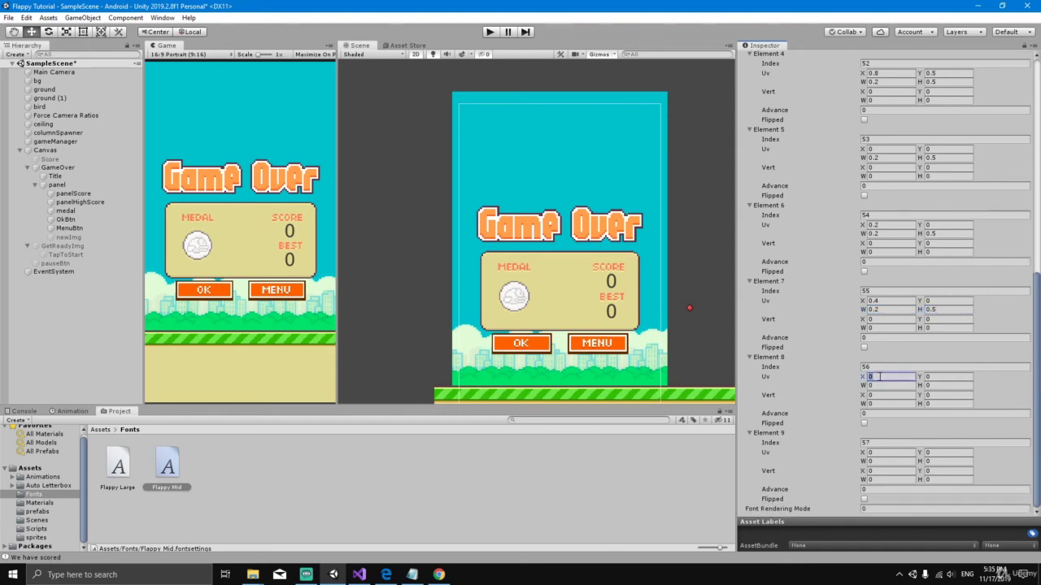
pyautogui.write('0.6')
pyautogui.click(876, 386)
pyautogui.click(938, 386)
pyautogui.write('0.5')
# Set Element 9's UV to X 0.8, W 0.2 and H 0.5
pyautogui.click(878, 454)
pyautogui.click(881, 461)
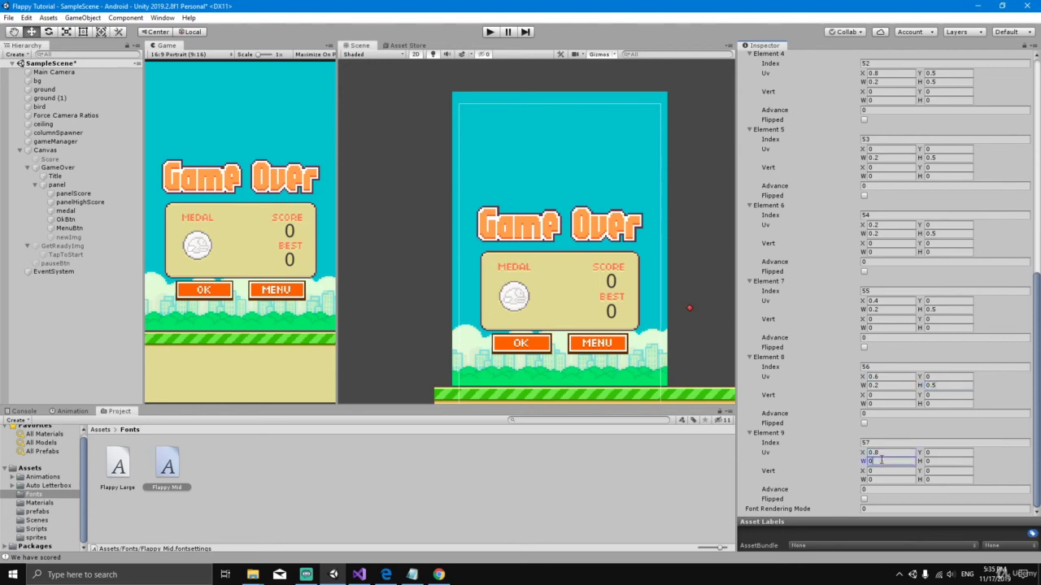
pyautogui.click(953, 461)
# Check the Flappy Mid width and height in the Flappy_steps Notepad file, and set Element 9's Vert to W 7 and H -10
pyautogui.click(411, 574)
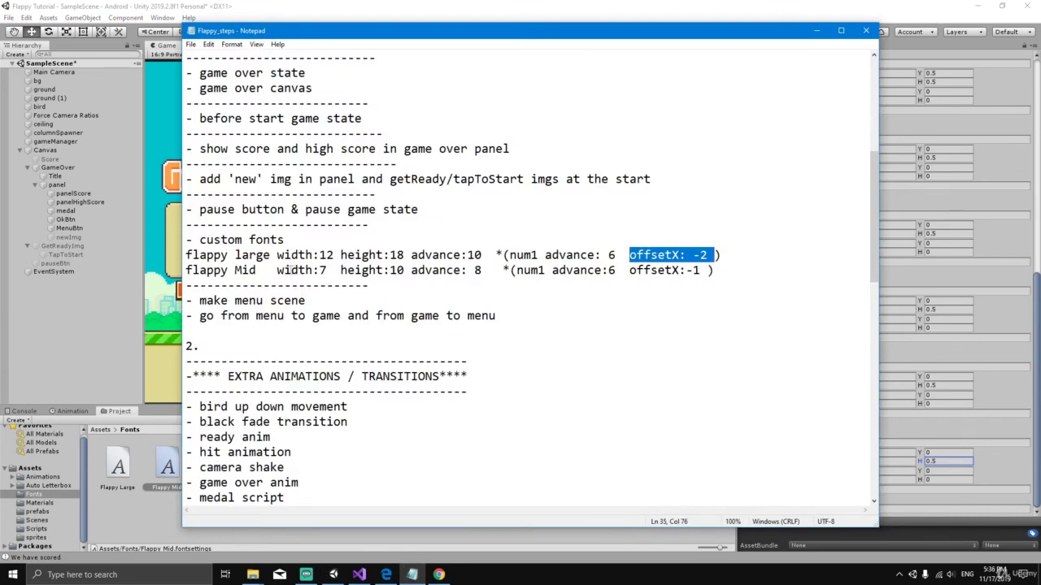
pyautogui.moveTo(284, 270); pyautogui.dragTo(397, 270)
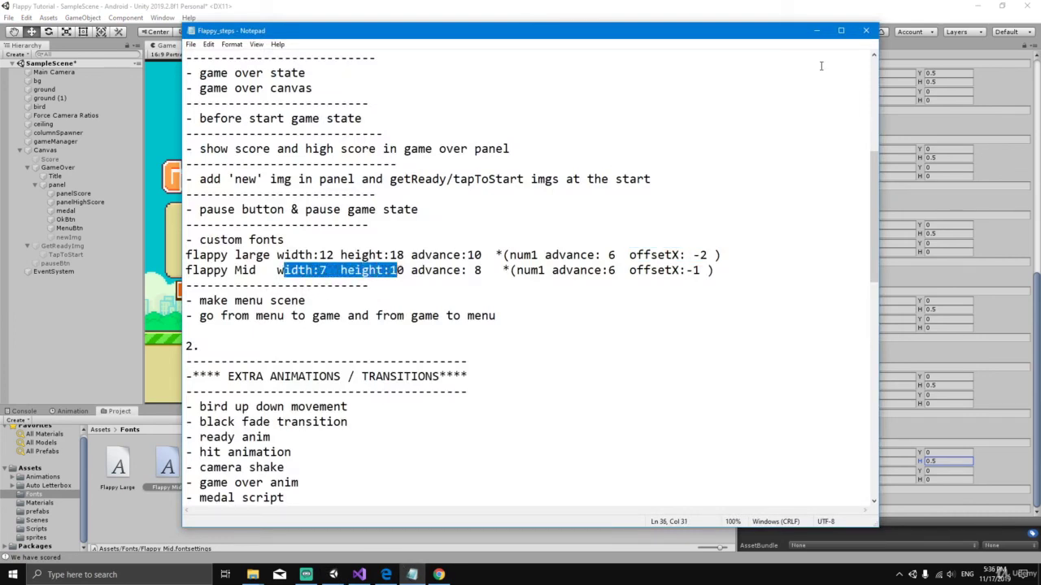
pyautogui.click(816, 32)
pyautogui.click(884, 479)
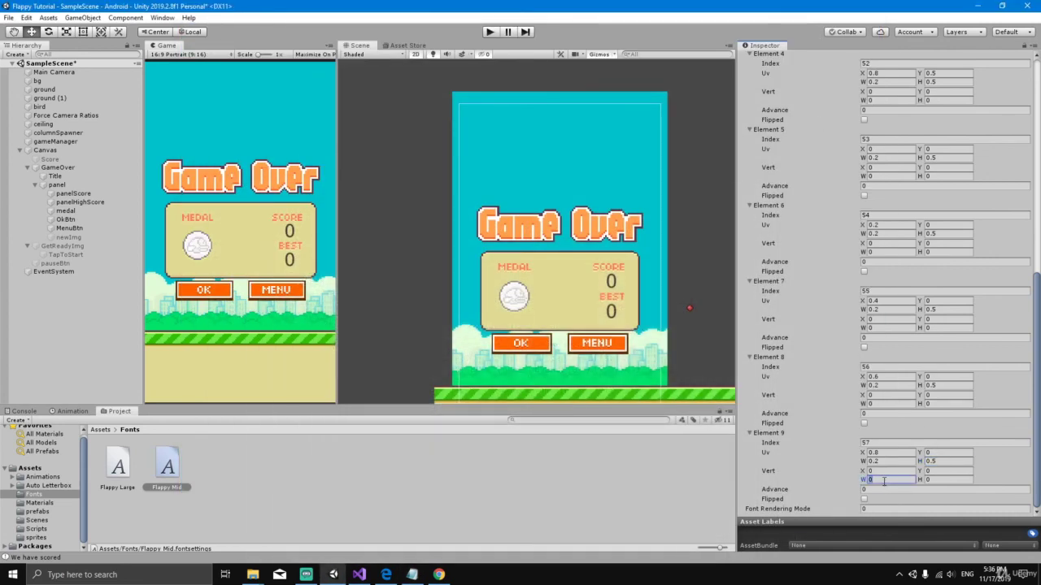
pyautogui.write('7')
pyautogui.click(948, 481)
pyautogui.write('-10')
# Set the Vert size of Elements 8 and 7 to W 7 and H -10
pyautogui.click(876, 404)
pyautogui.click(933, 404)
pyautogui.click(886, 328)
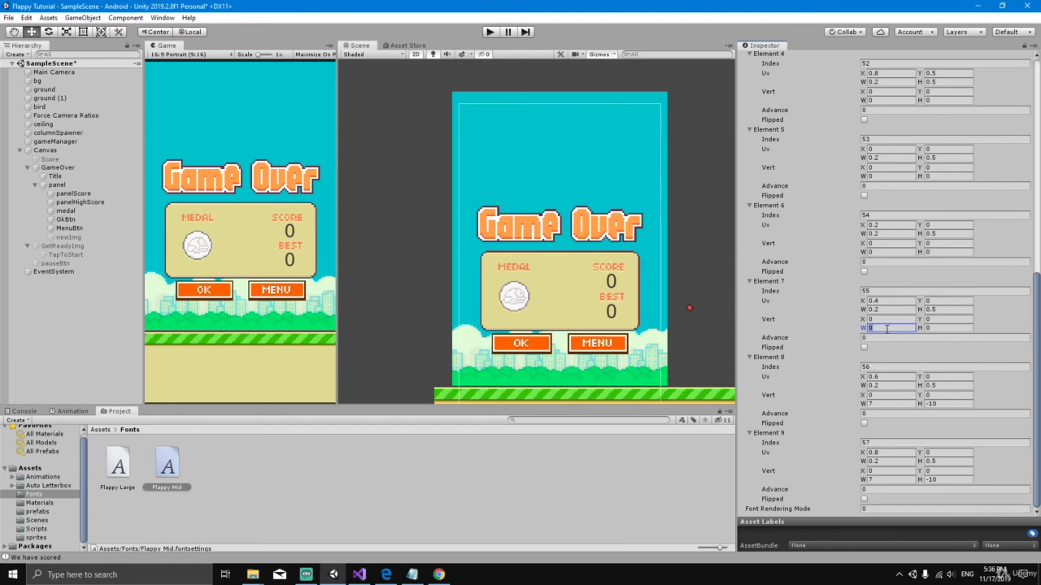
pyautogui.click(931, 327)
# Check the Flappy Mid advance and offset values in the Notepad notes, and set Advance to 8 for Elements 9, 8, 7 and 6
pyautogui.click(412, 575)
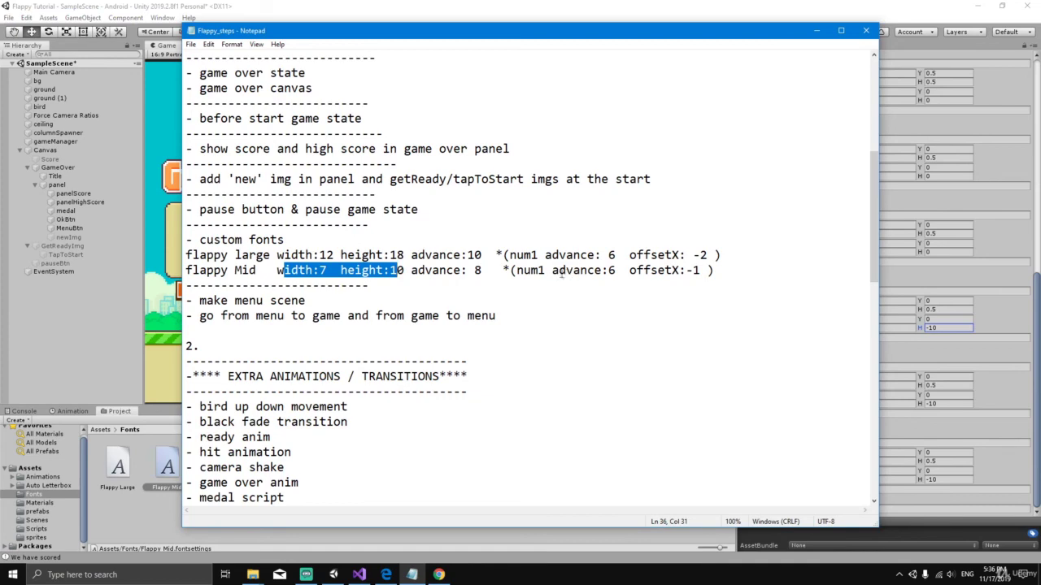
pyautogui.moveTo(553, 270); pyautogui.dragTo(689, 270)
pyautogui.click(715, 270)
pyautogui.click(817, 33)
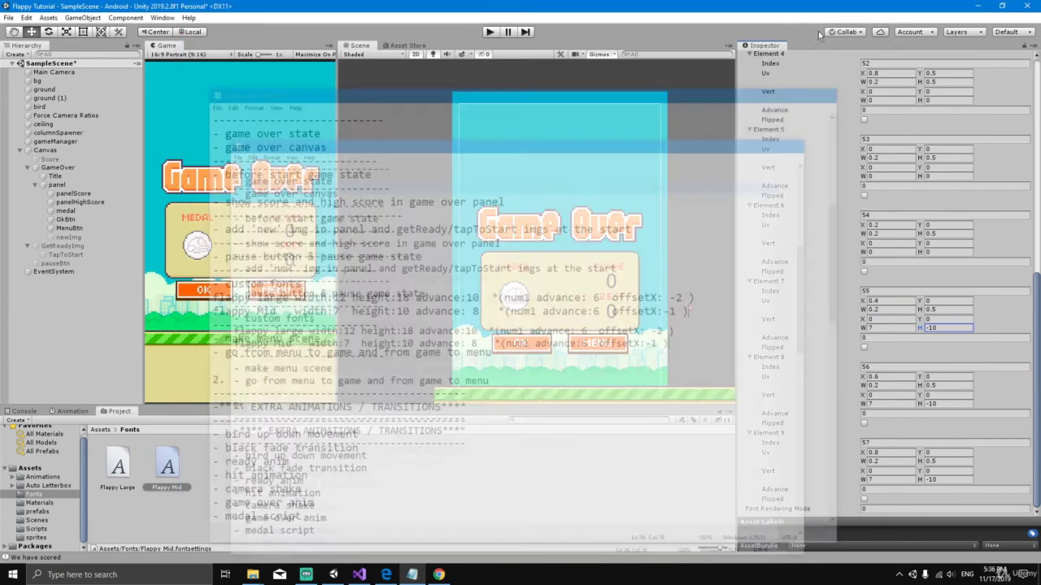
pyautogui.click(875, 489)
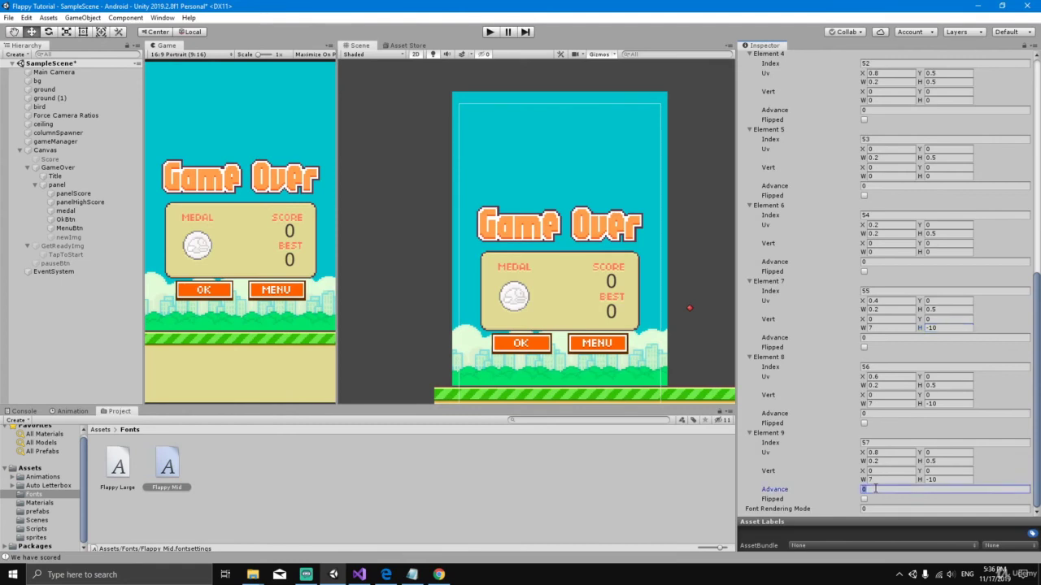
pyautogui.click(874, 414)
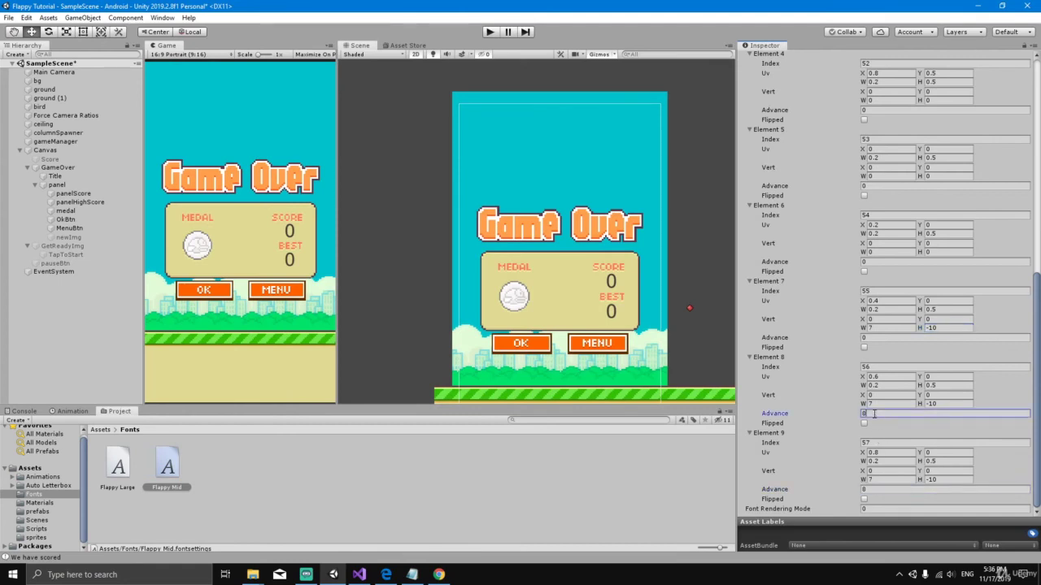
pyautogui.write('8')
pyautogui.click(879, 339)
pyautogui.write('8')
pyautogui.click(879, 262)
pyautogui.write('8')
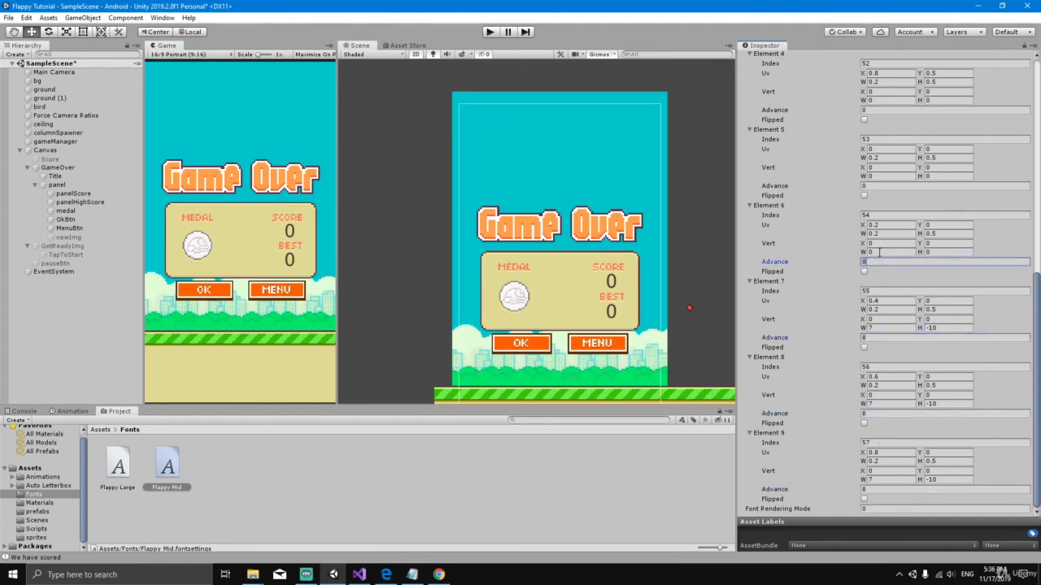
# Set Element 6's Vert to W 7 and H -10
pyautogui.click(878, 252)
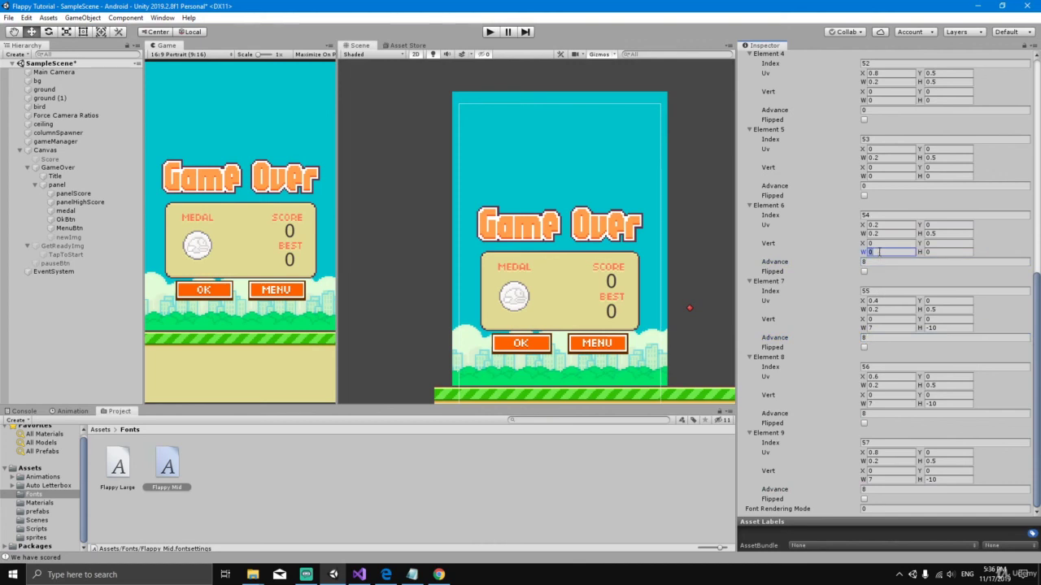
pyautogui.write('7')
pyautogui.click(939, 250)
# Set Element 5's Advance to 8 and its Vert to W 7 and H -10
pyautogui.click(882, 185)
pyautogui.write('8')
pyautogui.click(882, 177)
pyautogui.write('7')
pyautogui.click(932, 177)
pyautogui.write('-10')
# Set Element 4's Advance to 8 and its Vert to W 7 and H -10
pyautogui.scroll(6, 933, 177)
pyautogui.click(932, 298)
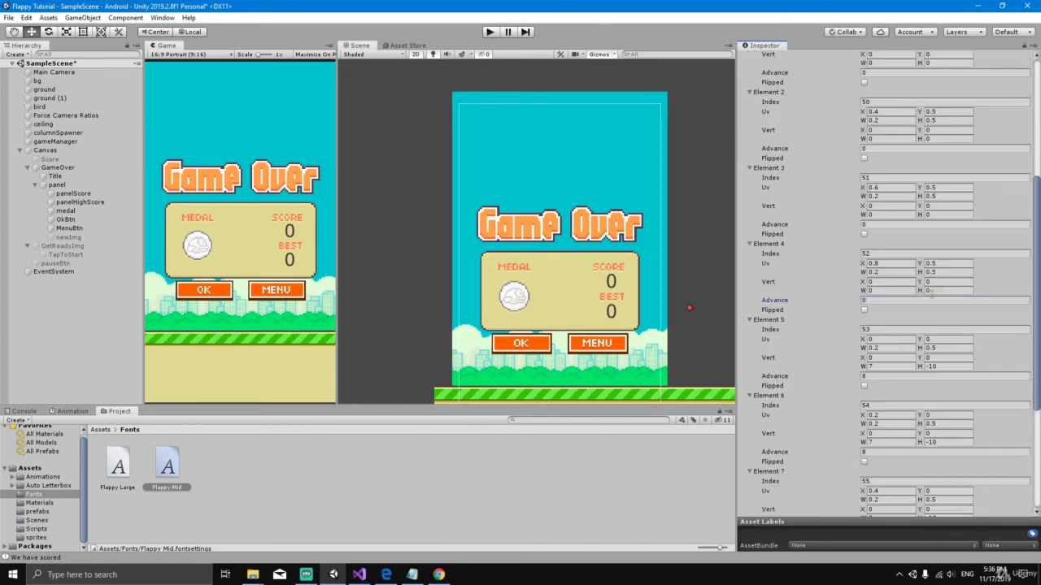
pyautogui.write('8')
pyautogui.click(882, 290)
pyautogui.write('7')
pyautogui.click(935, 290)
pyautogui.write('-10')
# Set Element 3's Advance to 8 and its Vert to W 7 and H -10
pyautogui.scroll(3, 987, 268)
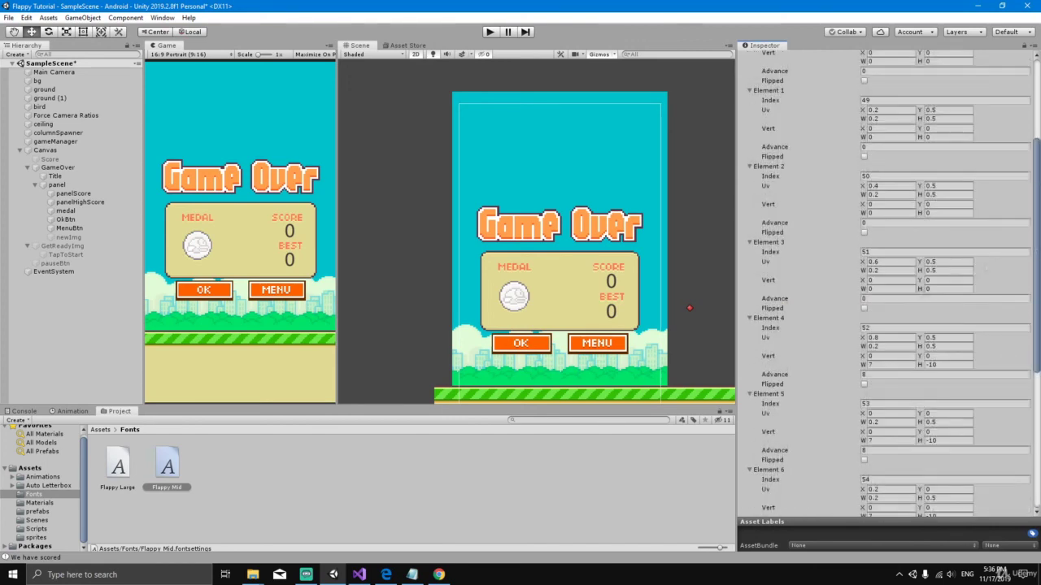
pyautogui.click(909, 298)
pyautogui.write('8')
pyautogui.click(885, 287)
pyautogui.write('7')
pyautogui.click(932, 289)
pyautogui.write('-10')
# Set Element 2's Advance to 8 and its Vert to W 7 and H -10
pyautogui.scroll(3, 879, 298)
pyautogui.click(879, 298)
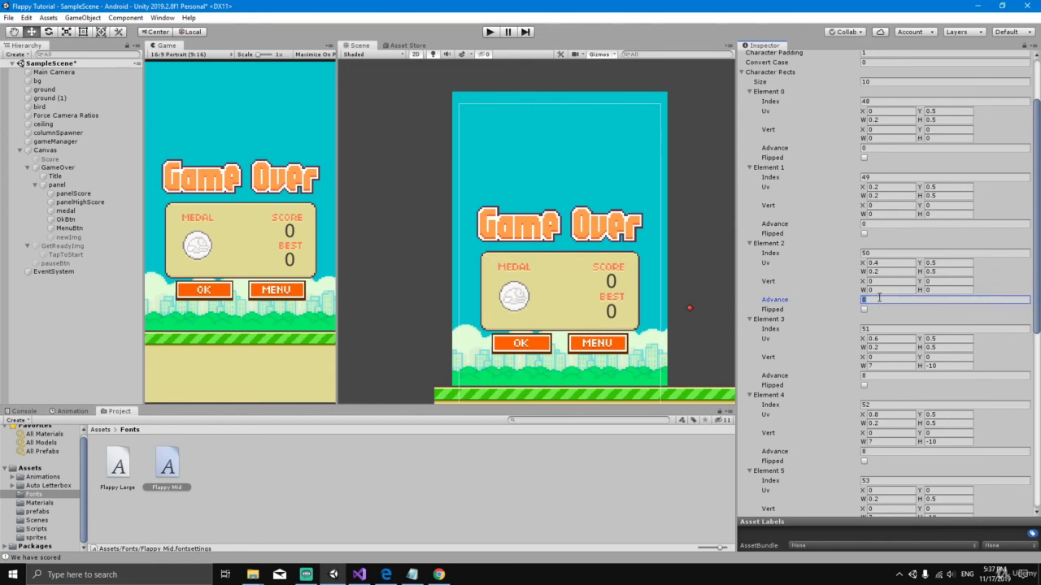
pyautogui.click(888, 290)
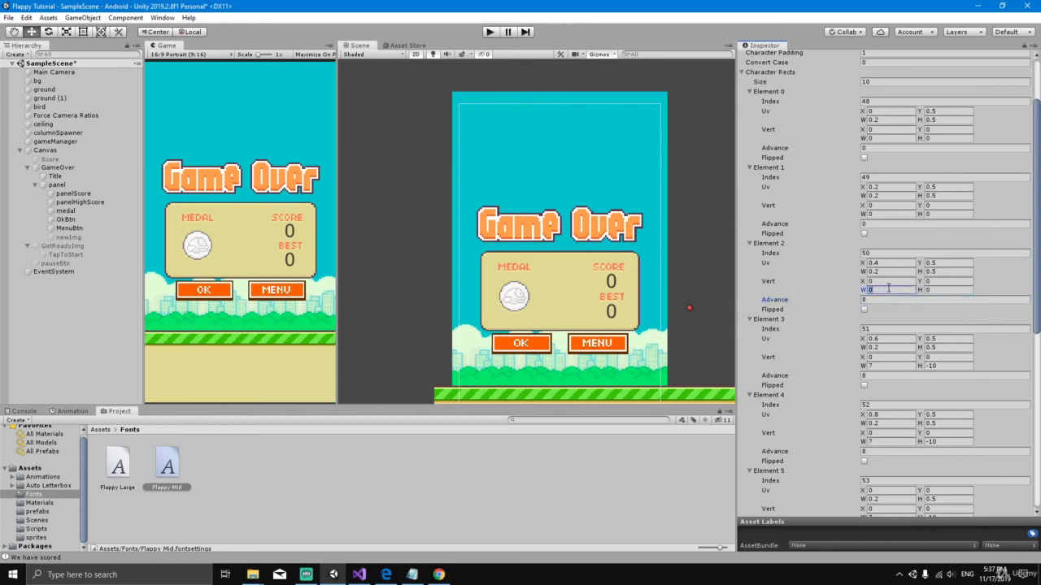
pyautogui.click(933, 291)
pyautogui.write('-10')
pyautogui.press('Return')
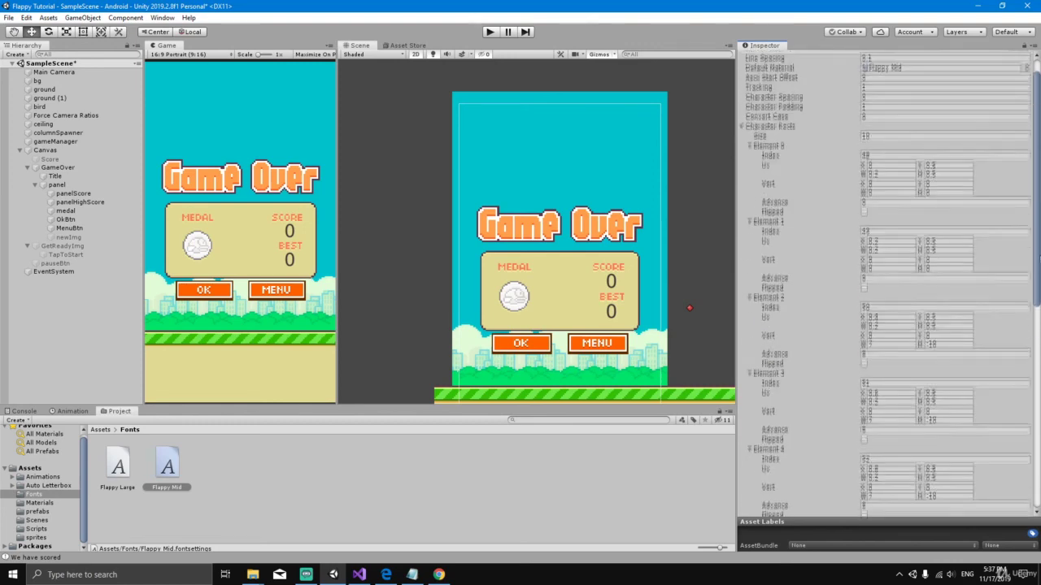
# Set Element 1's Advance to 8 and its Vert to W 7 and H -10
pyautogui.click(883, 287)
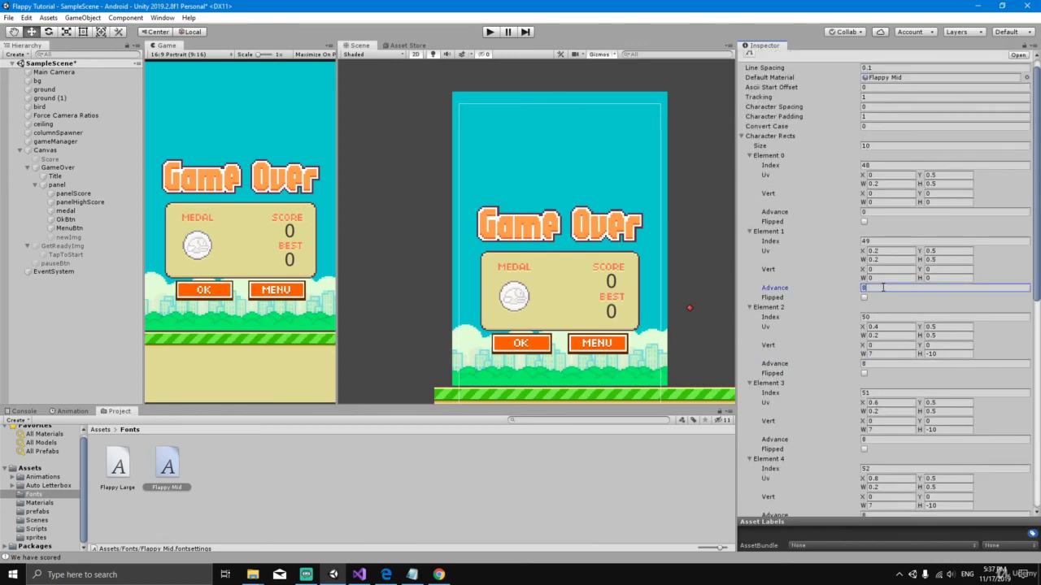
pyautogui.click(887, 278)
pyautogui.write('7')
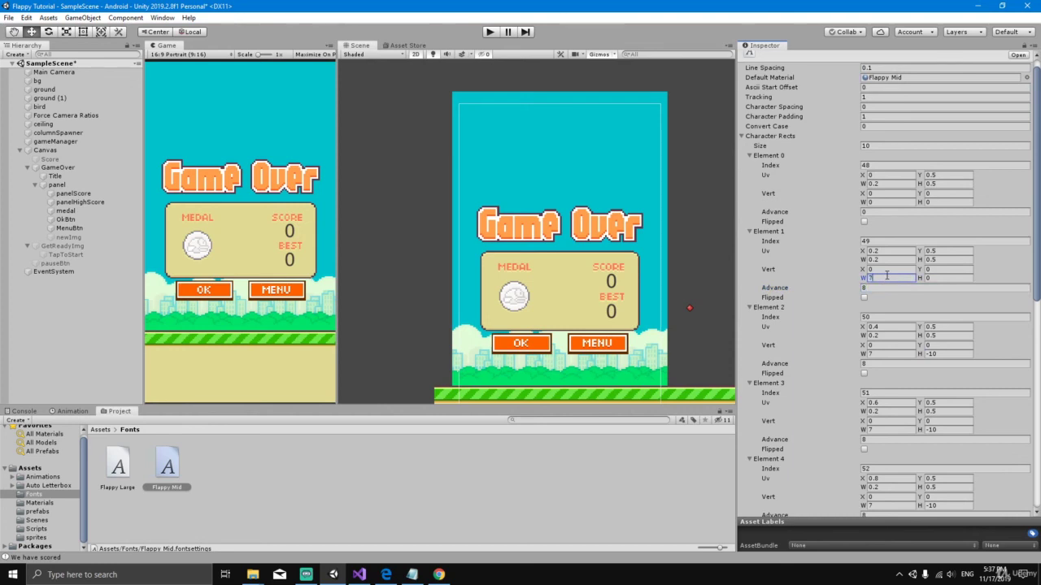
pyautogui.click(937, 279)
pyautogui.write('-10')
pyautogui.press('Return')
# Set Element 0's Advance to 8 and its Vert to W 7 and H -10
pyautogui.click(885, 227)
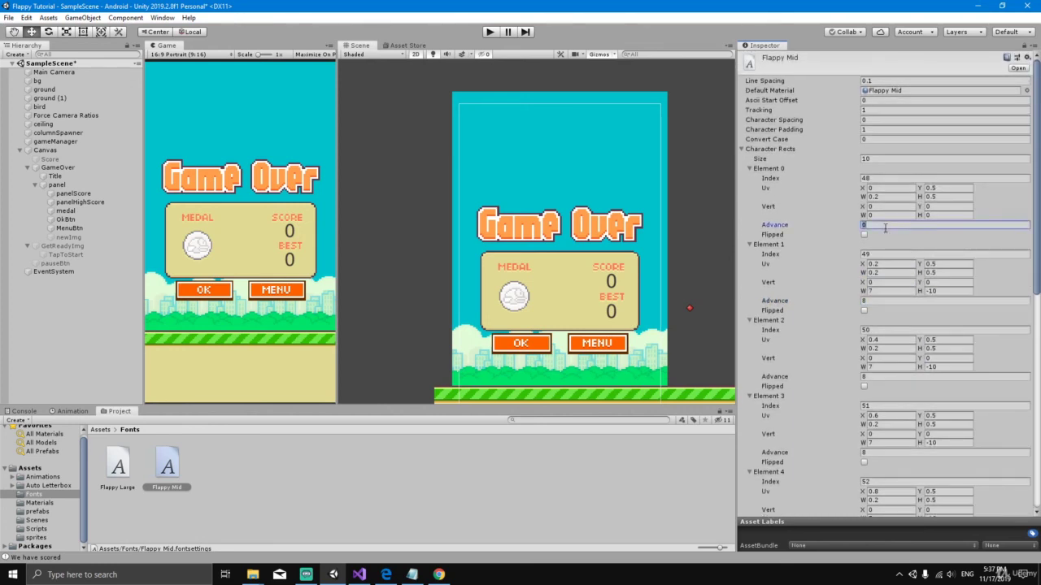
pyautogui.click(887, 216)
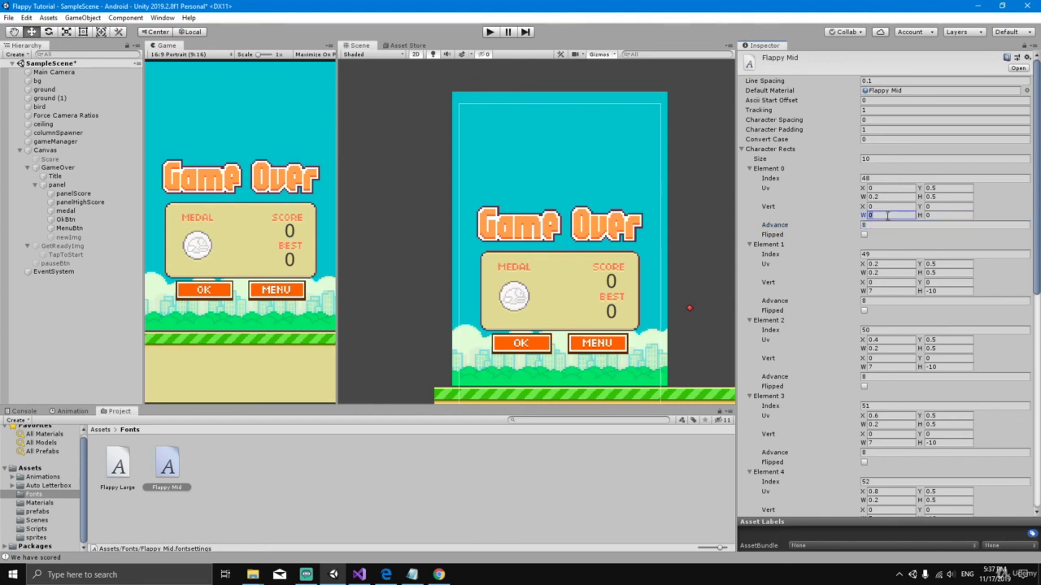
pyautogui.click(942, 214)
# Adjust Element 1 to Advance 6 and Vert X -1, and save the scene
pyautogui.click(869, 302)
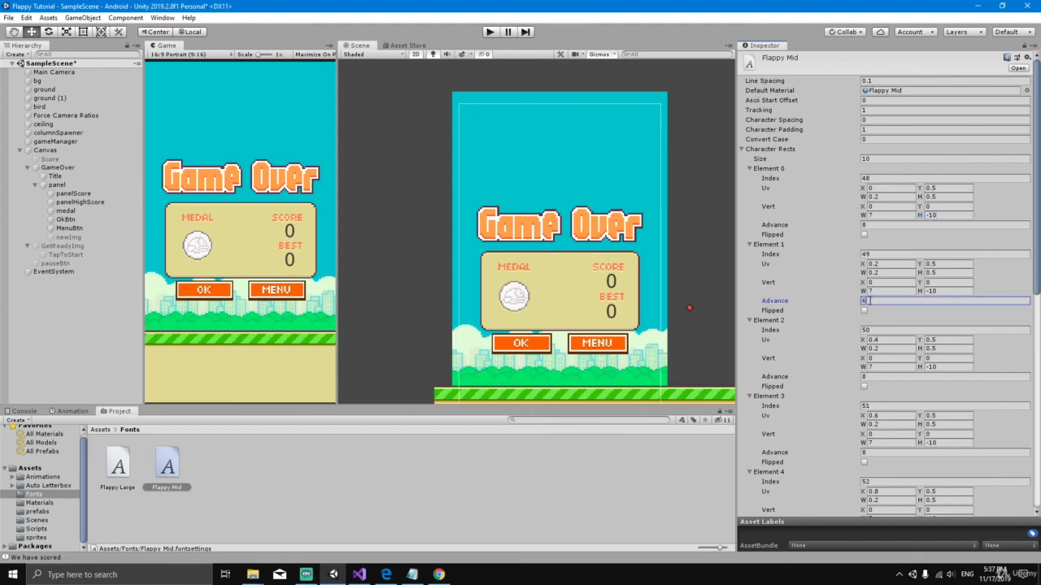
pyautogui.click(877, 282)
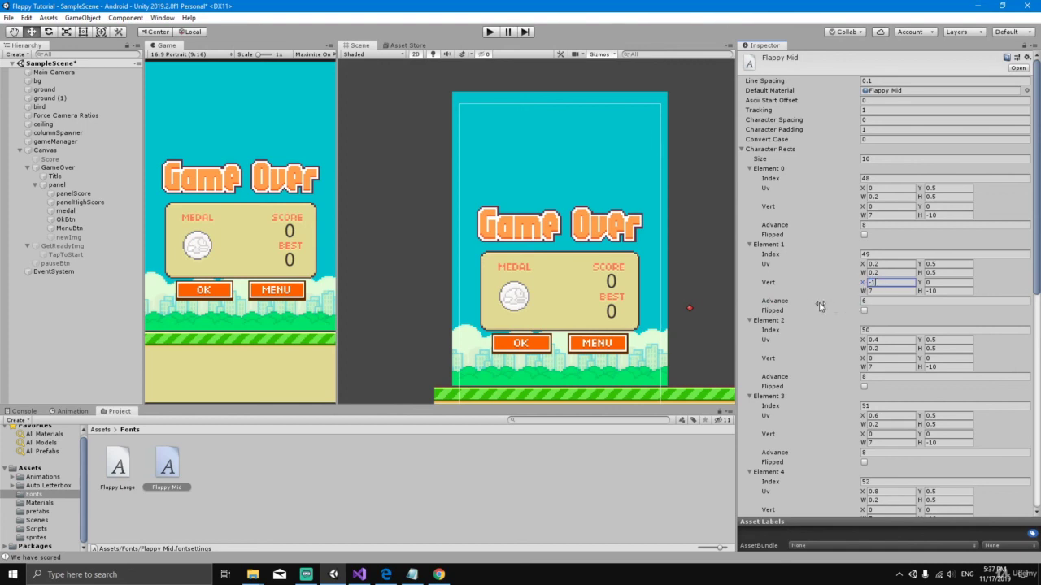
pyautogui.hotkey('ctrl', 's')
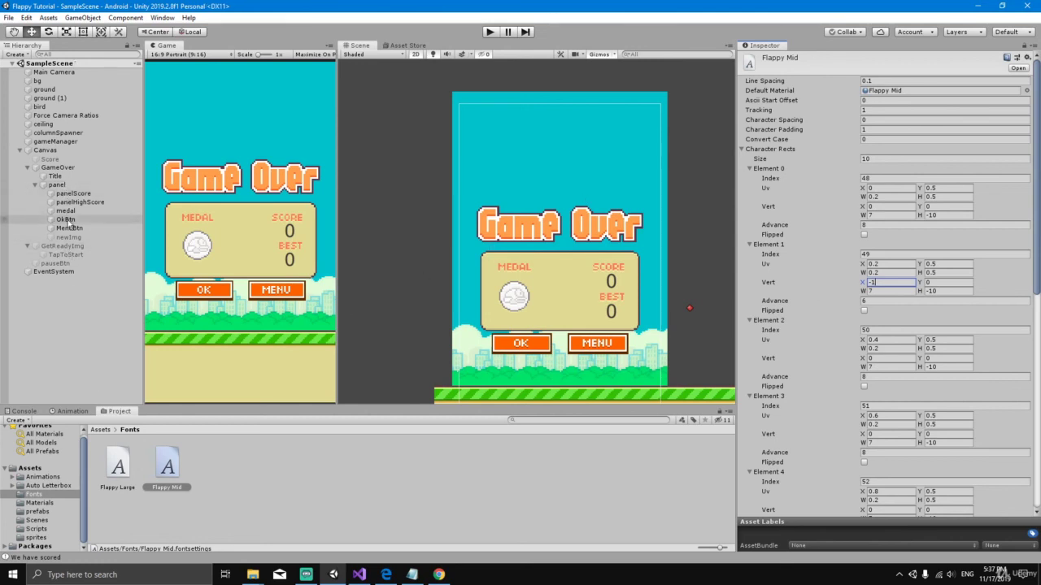
# Assign the Flappy Mid font to the panelScore text
pyautogui.click(74, 195)
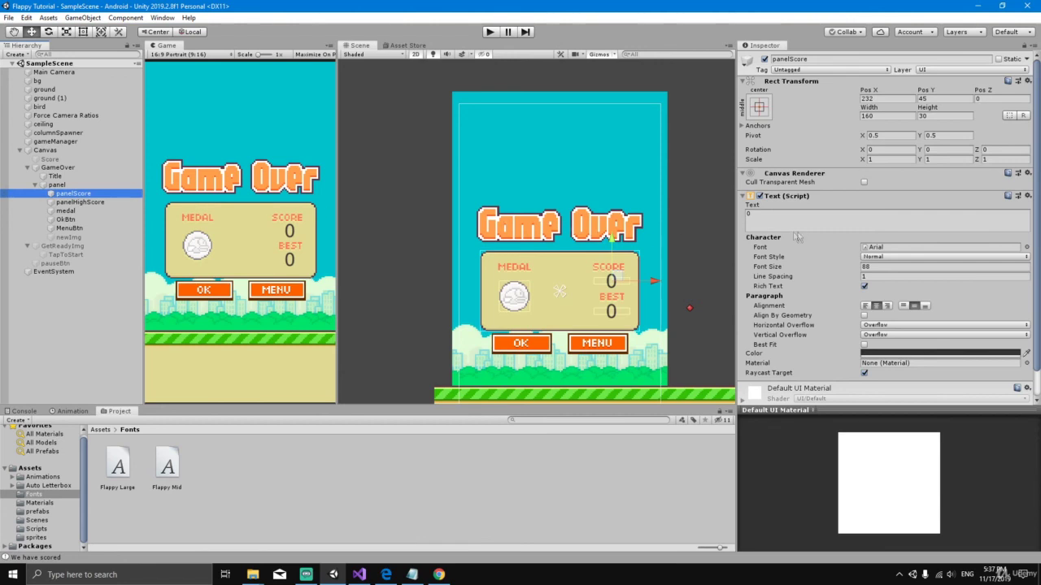
pyautogui.click(1026, 246)
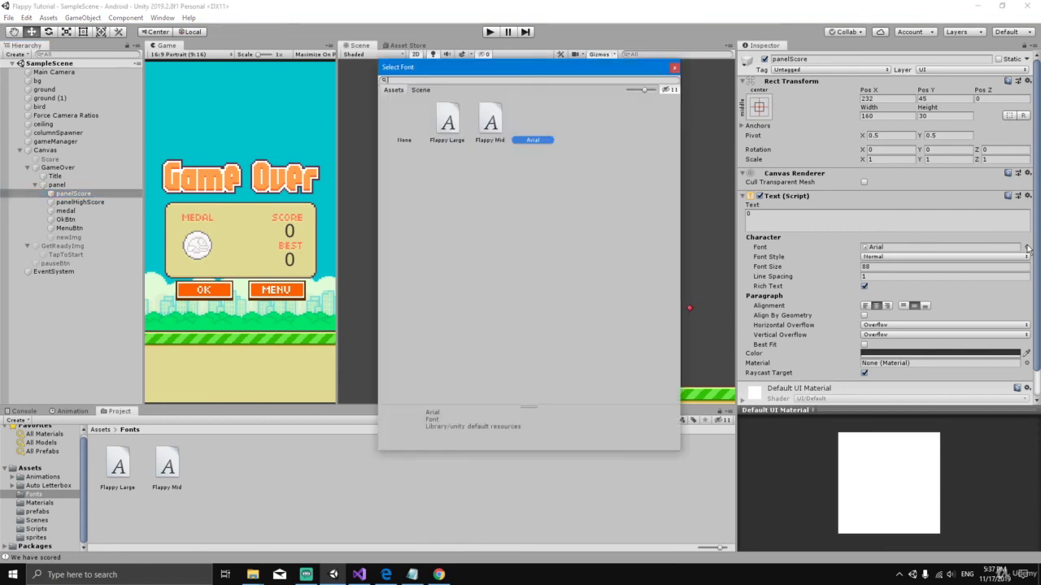
pyautogui.click(488, 126)
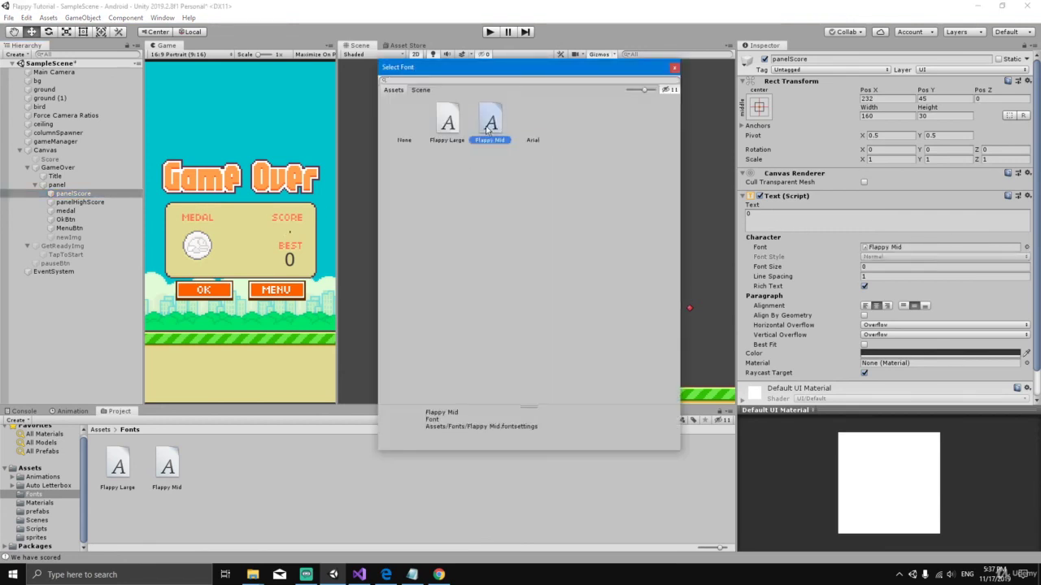
pyautogui.click(674, 67)
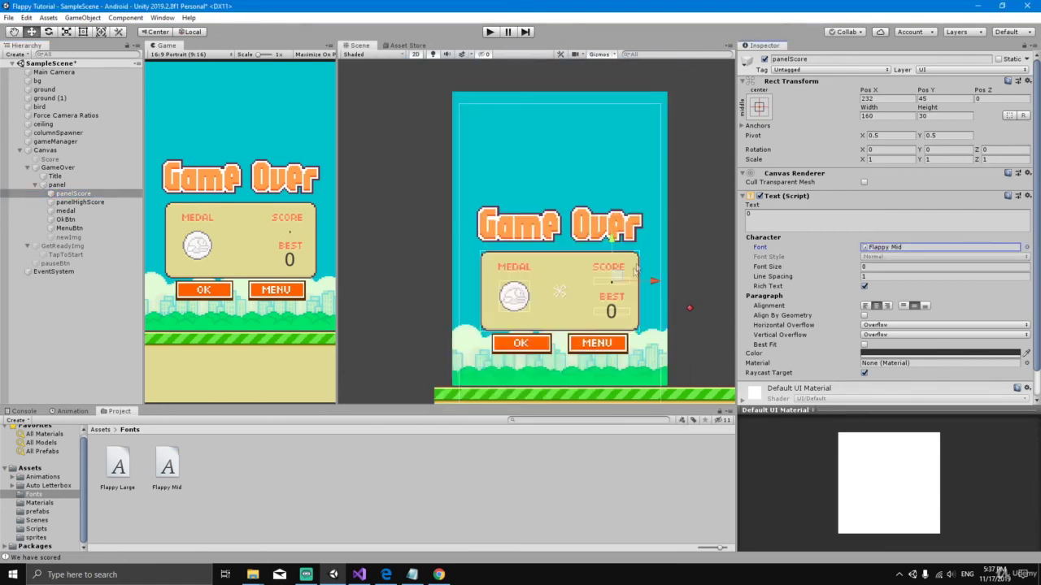
# Set the panelScore text color to white (FFFFFF)
pyautogui.click(889, 354)
pyautogui.moveTo(392, 244); pyautogui.dragTo(358, 196)
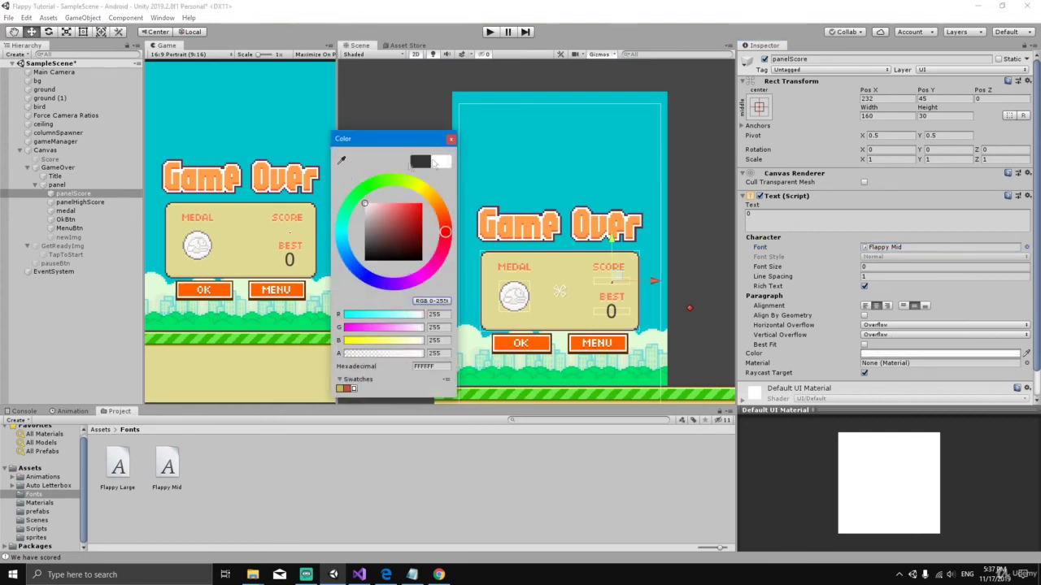
pyautogui.click(453, 140)
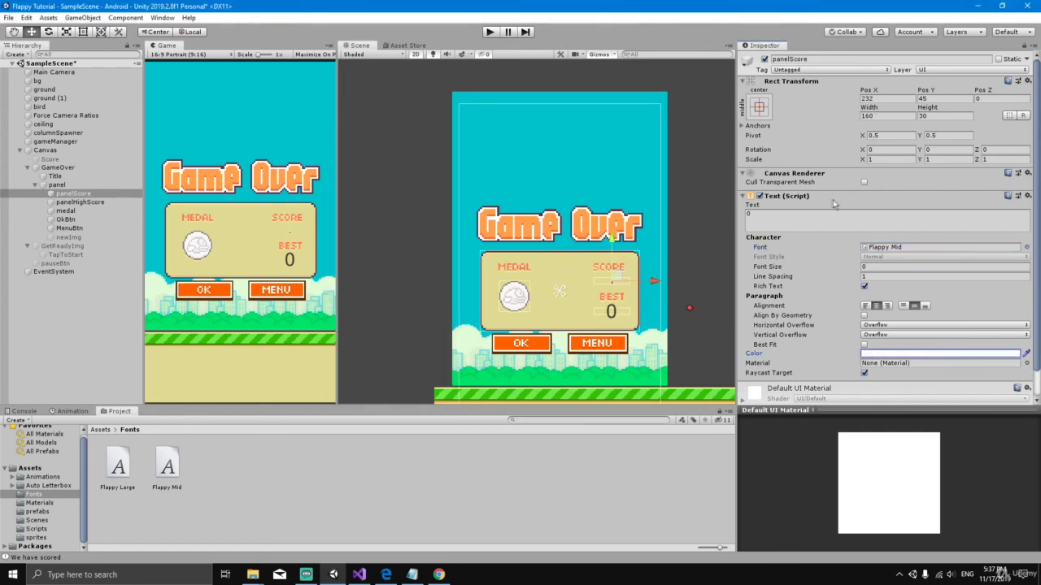
# Scale panelScore to 8 in X and Y, and move it up under the SCORE label to about Pos Y 86
pyautogui.click(883, 159)
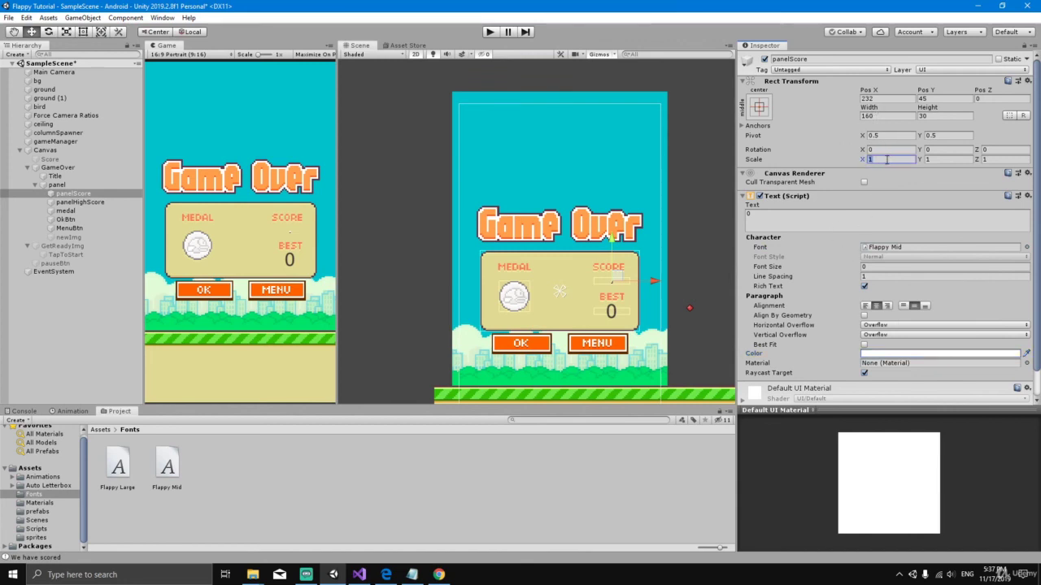
pyautogui.write('8')
pyautogui.press('Tab')
pyautogui.write('8')
pyautogui.moveTo(611, 249); pyautogui.dragTo(611, 240)
pyautogui.moveTo(533, 290); pyautogui.dragTo(478, 298, button='middle')
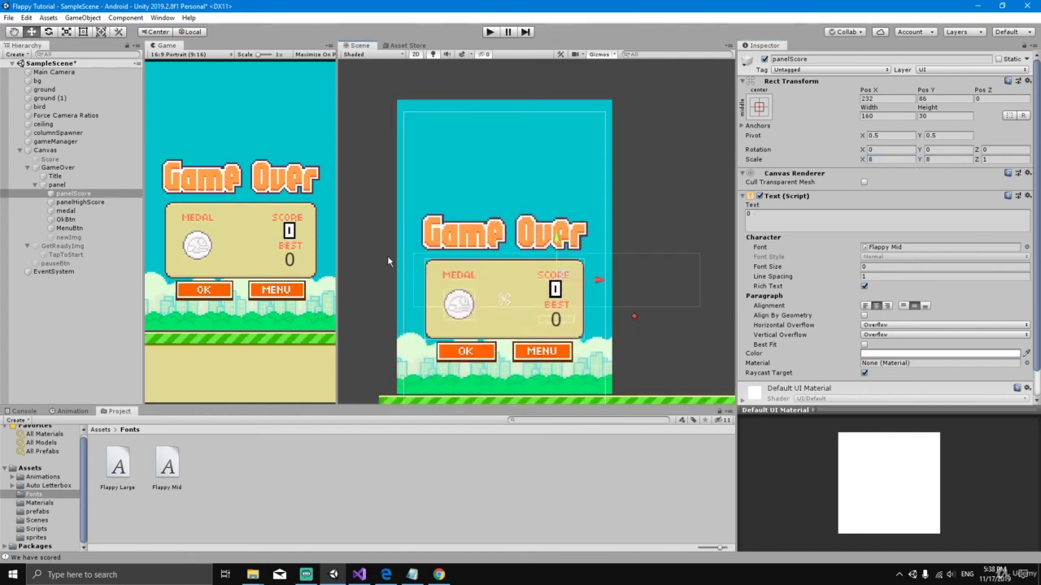
# Resize the panelScore text box to a width of 40 and a height of 10
pyautogui.click(878, 116)
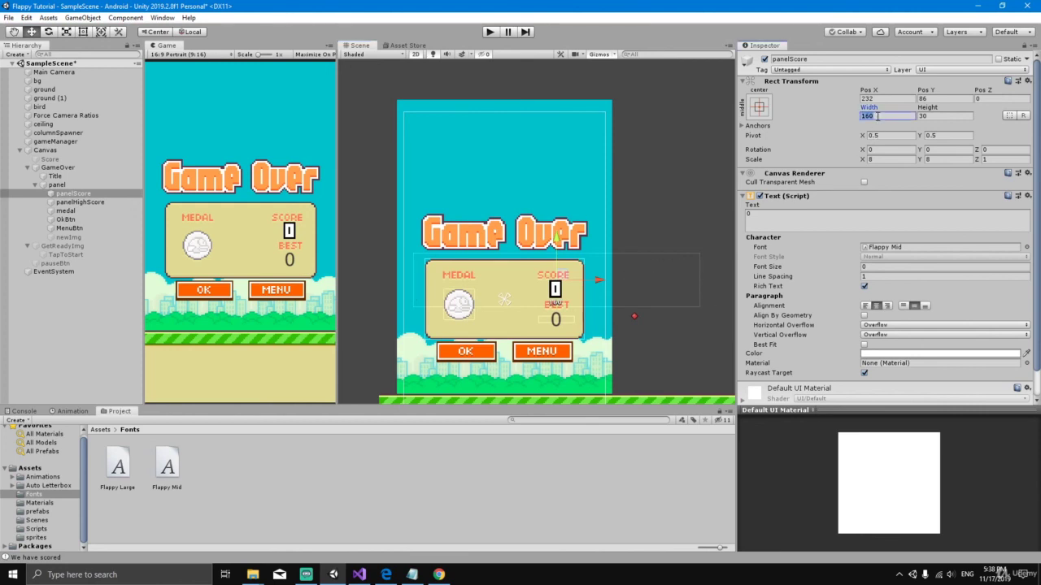
pyautogui.press('BackSpace')
pyautogui.write('40')
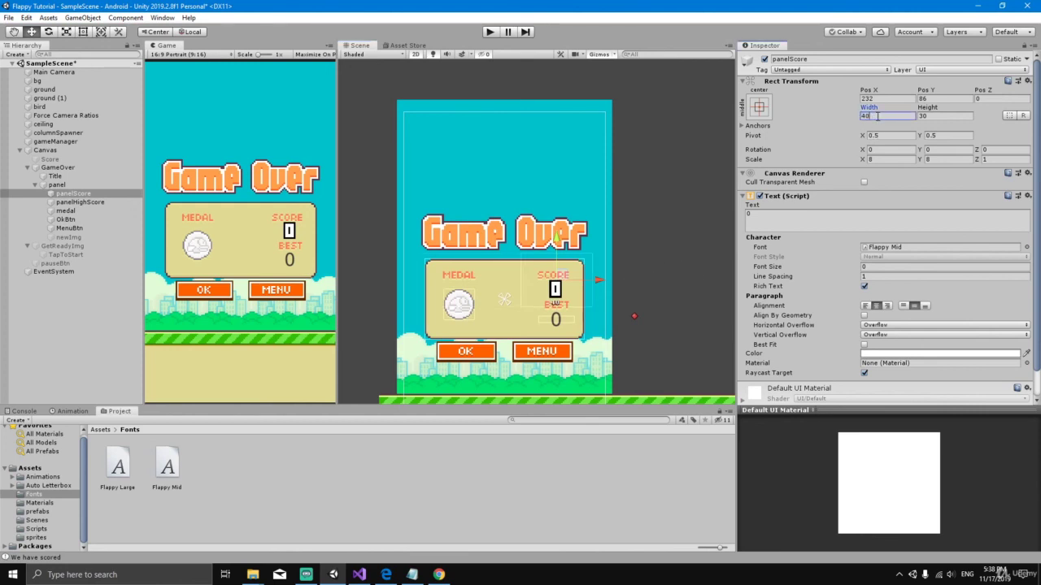
pyautogui.click(932, 116)
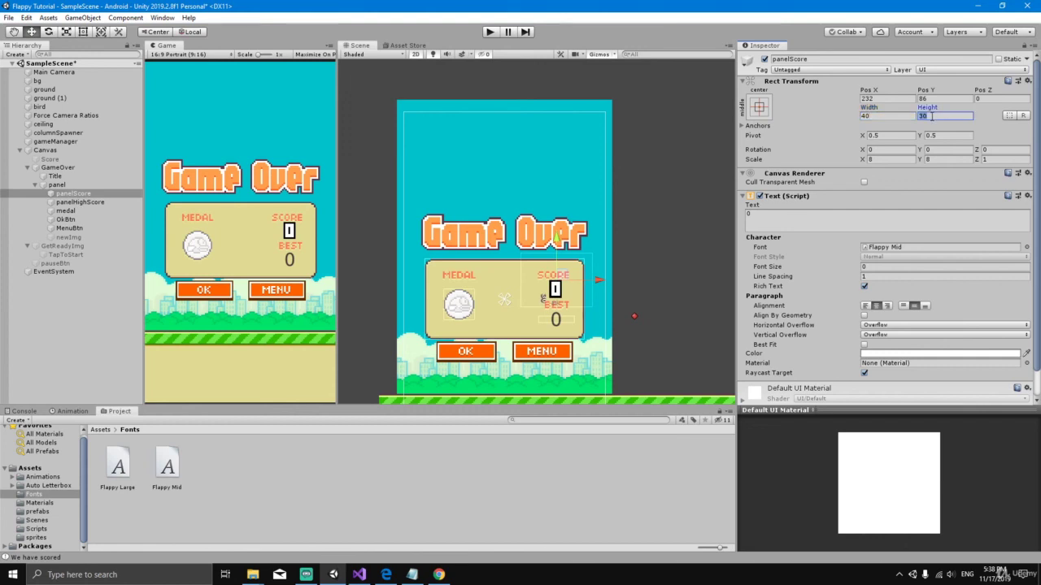
pyautogui.write('10')
# Assign the Flappy Mid font to the panelHighScore text
pyautogui.click(88, 204)
pyautogui.click(1026, 247)
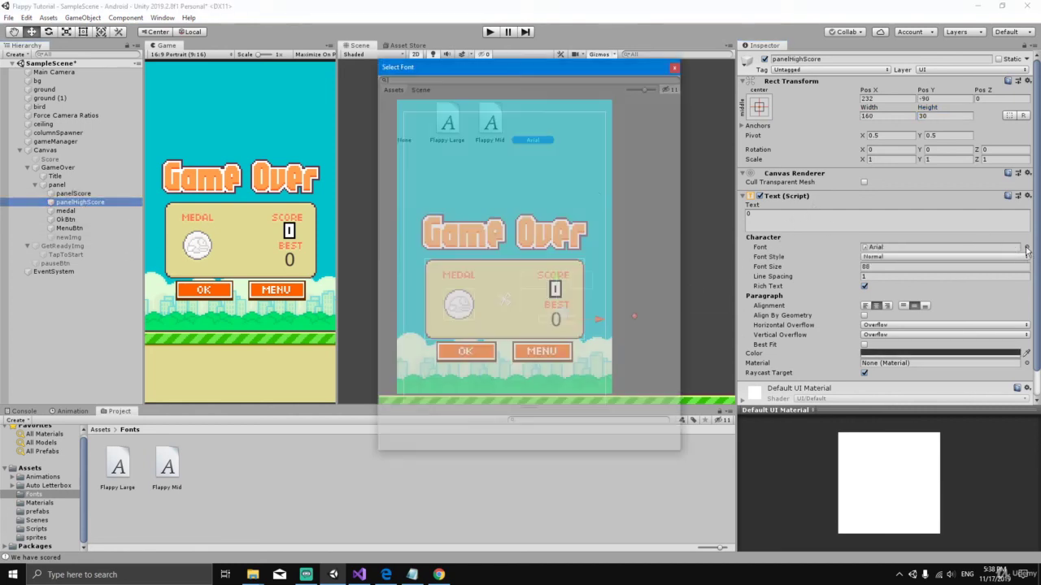
pyautogui.click(490, 122)
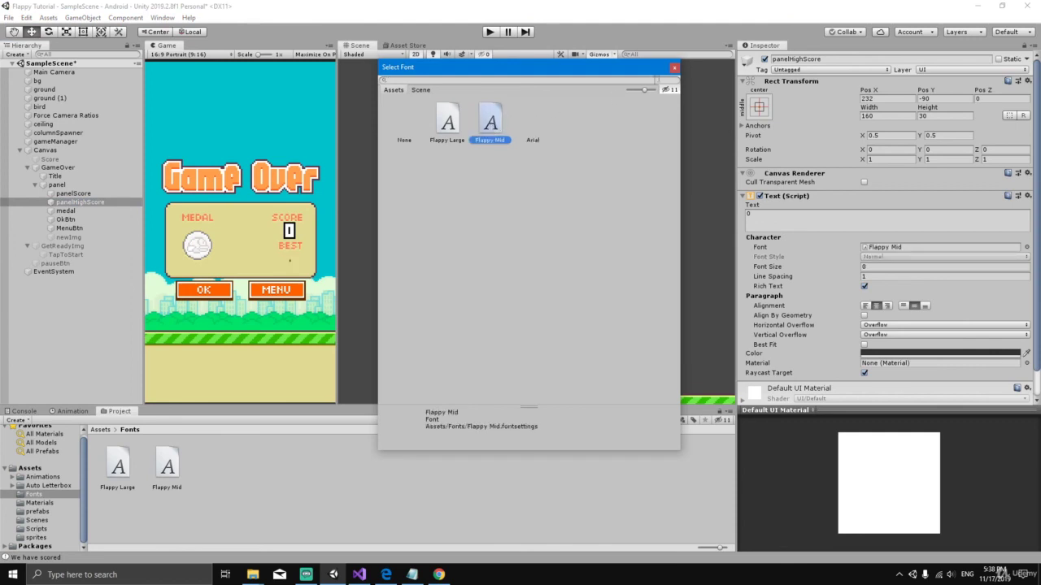
pyautogui.click(674, 68)
# Scale the panelHighScore text to 8 in X and Y
pyautogui.click(894, 160)
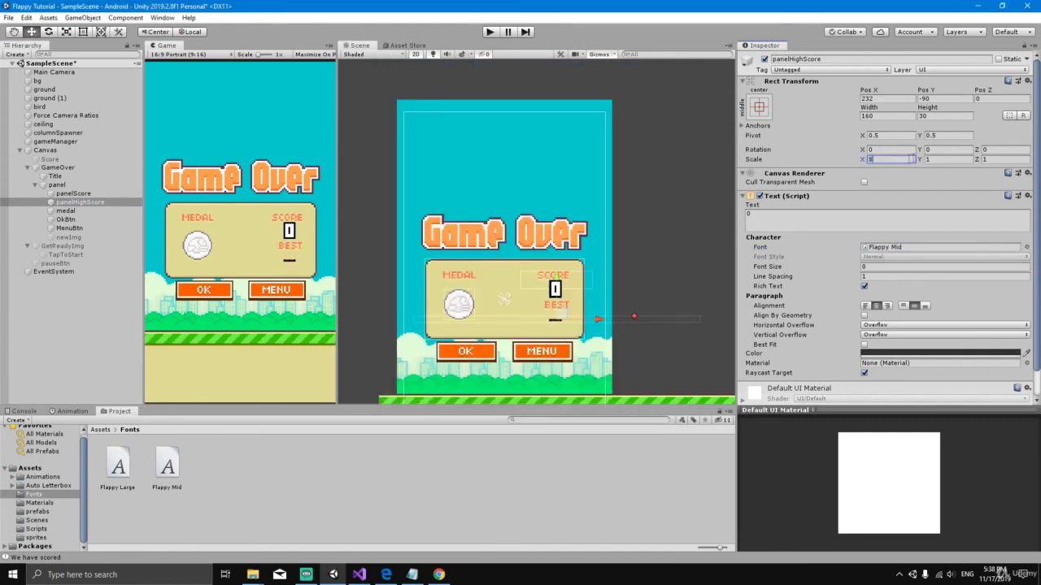
pyautogui.write('8')
pyautogui.press('Tab')
pyautogui.write('8')
# Resize panelHighScore to width 40 and height 10, and move it up under the BEST label to about Pos Y -68
pyautogui.click(880, 117)
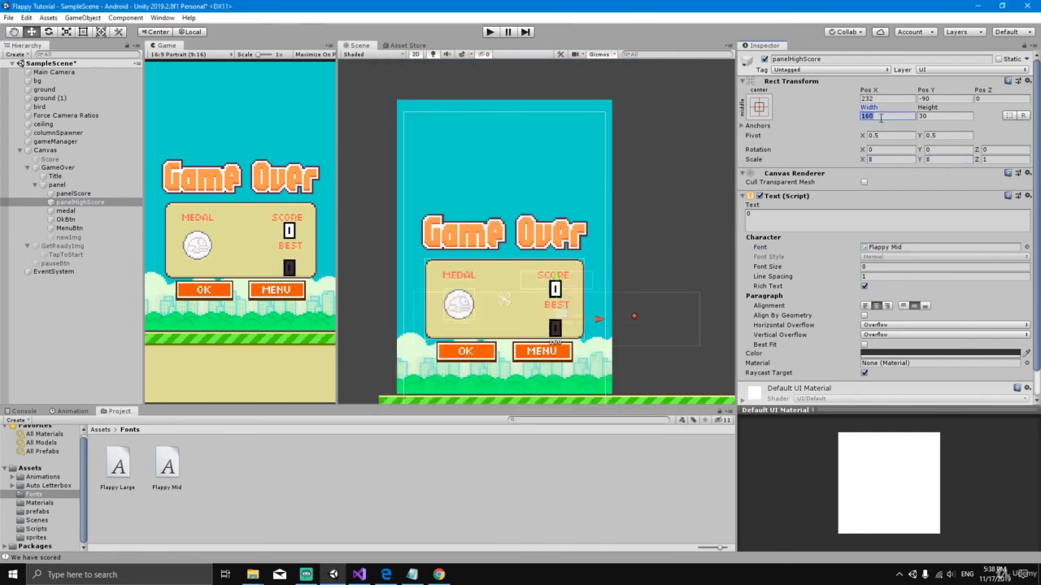
pyautogui.press('BackSpace')
pyautogui.write('40')
pyautogui.click(948, 117)
pyautogui.write('10')
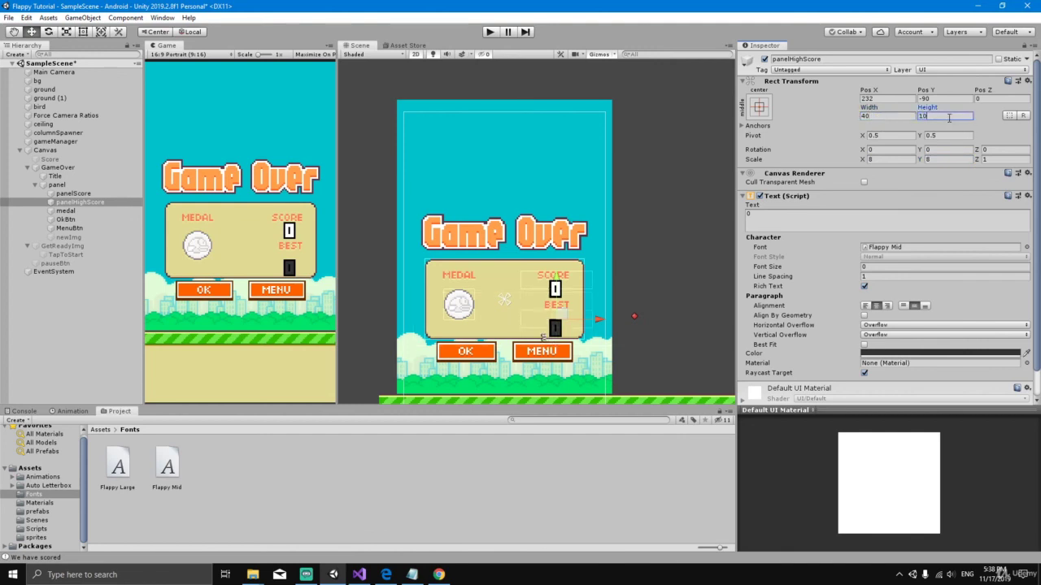
pyautogui.moveTo(558, 285); pyautogui.dragTo(558, 279)
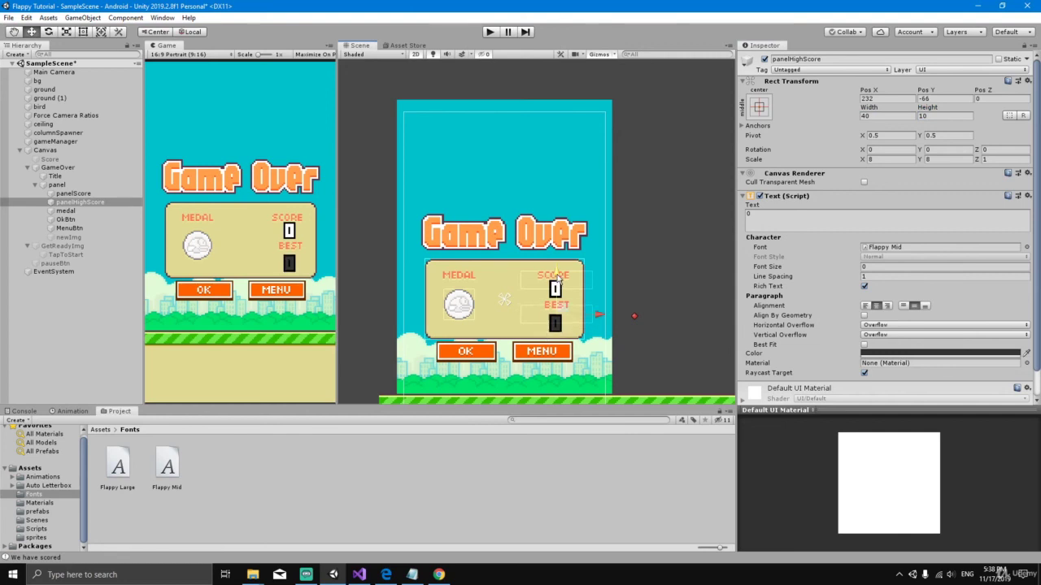
# Set the panelHighScore text color to white (FFFFFF)
pyautogui.click(897, 354)
pyautogui.moveTo(404, 257); pyautogui.dragTo(365, 203)
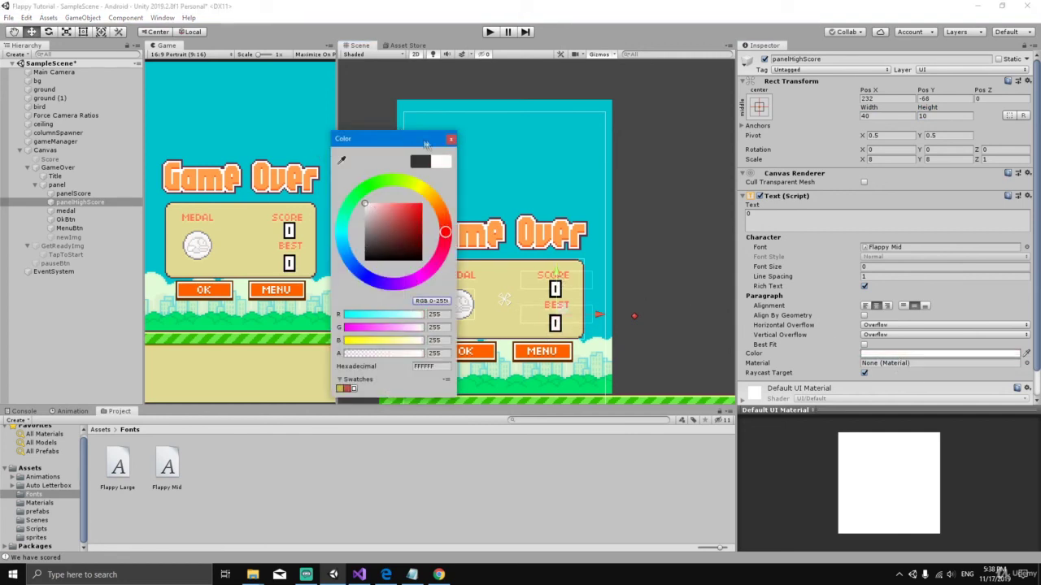
pyautogui.click(450, 139)
pyautogui.click(693, 276)
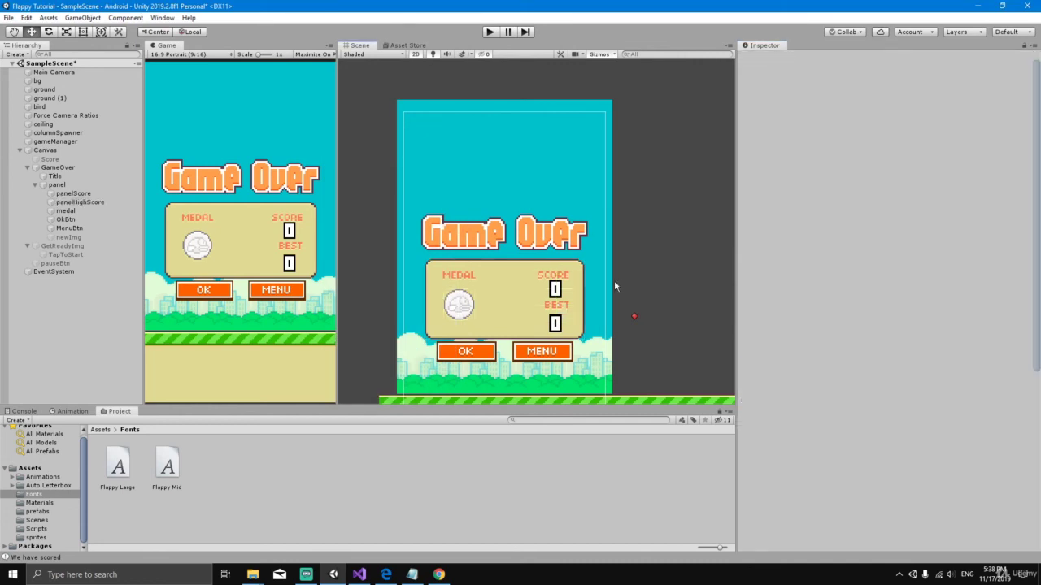
# Deactivate the GameOver object and activate GetReadyImg in the Canvas
pyautogui.click(59, 168)
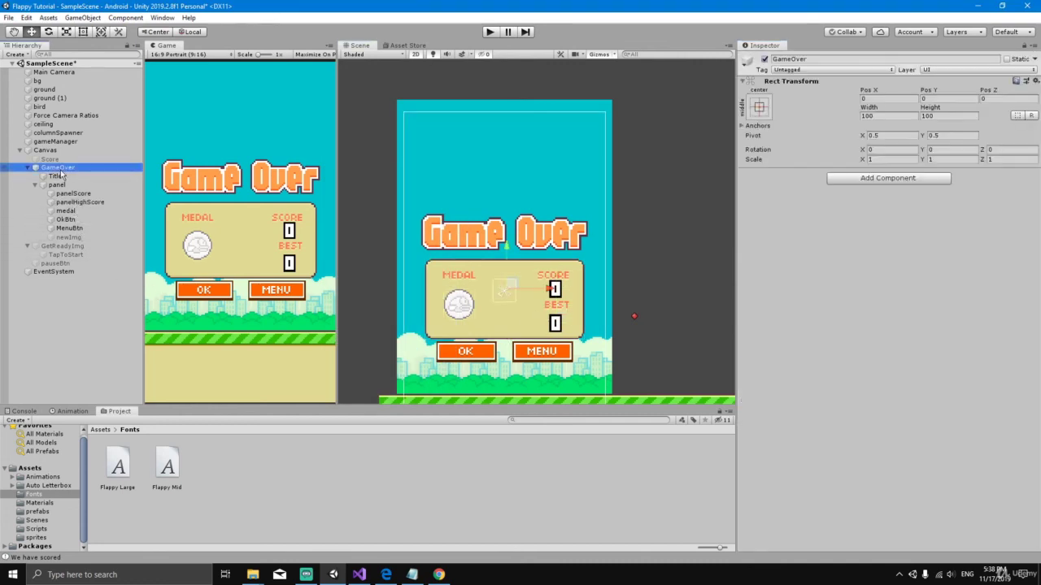
pyautogui.click(764, 60)
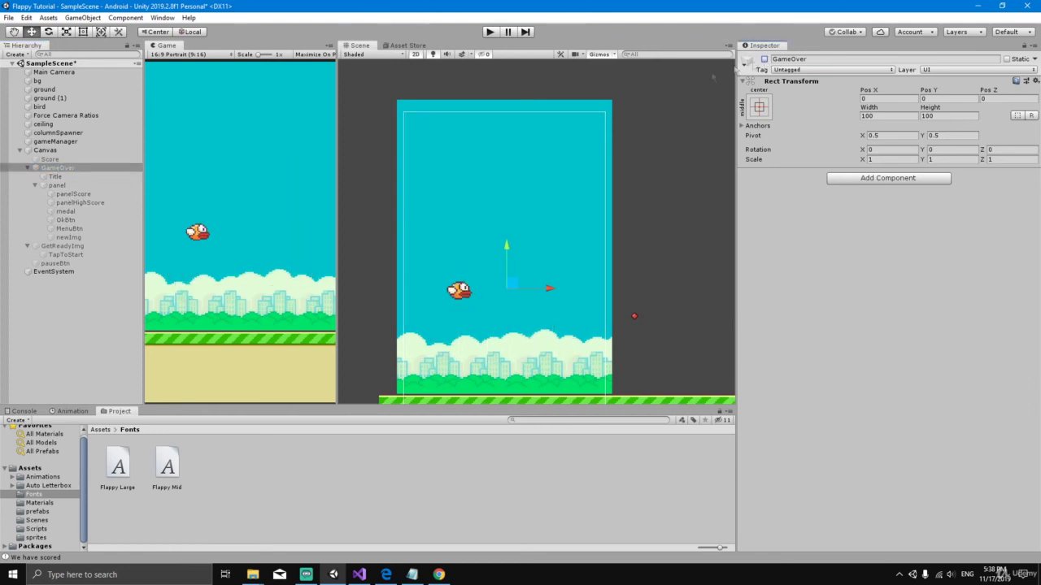
pyautogui.click(65, 246)
pyautogui.click(764, 60)
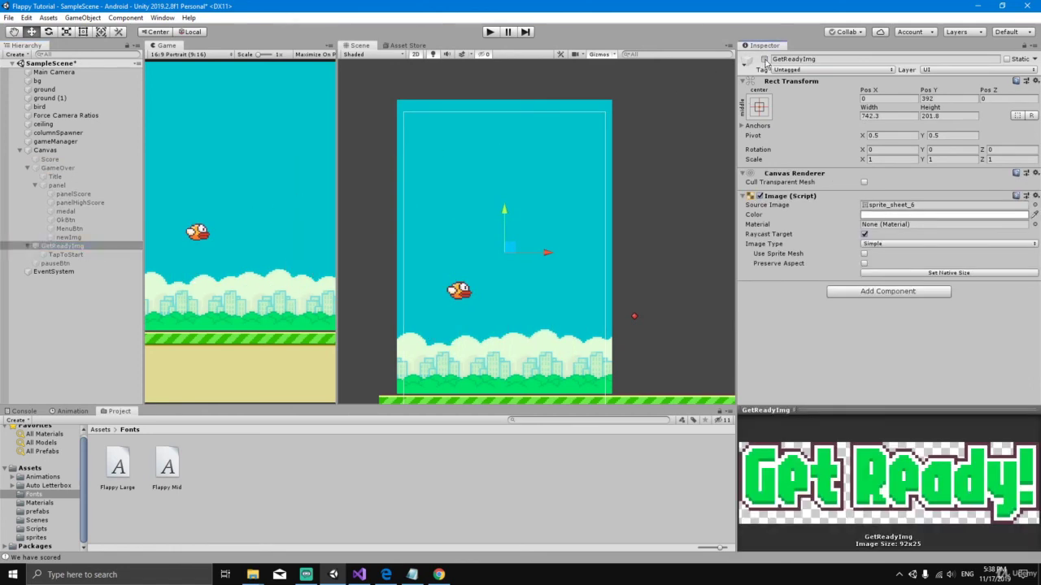
pyautogui.moveTo(622, 218)
pyautogui.mouseDown(button='middle')
pyautogui.moveTo(623, 187)
pyautogui.moveTo(633, 211)
pyautogui.mouseUp(button='middle')
pyautogui.scroll(-1, 628, 200)
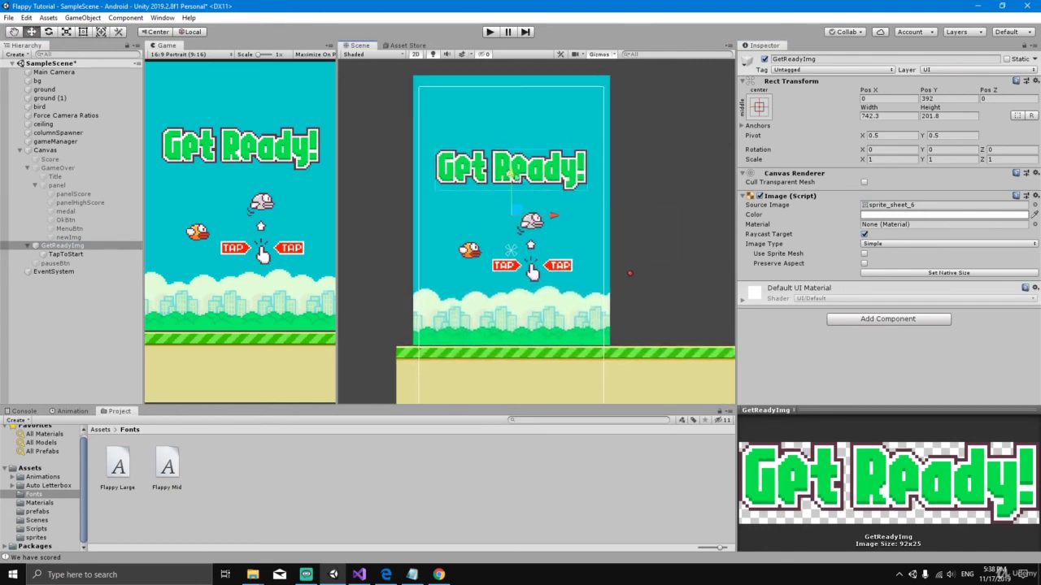
# Run the game and play a round until game over to check the new font on the score panel
pyautogui.click(490, 32)
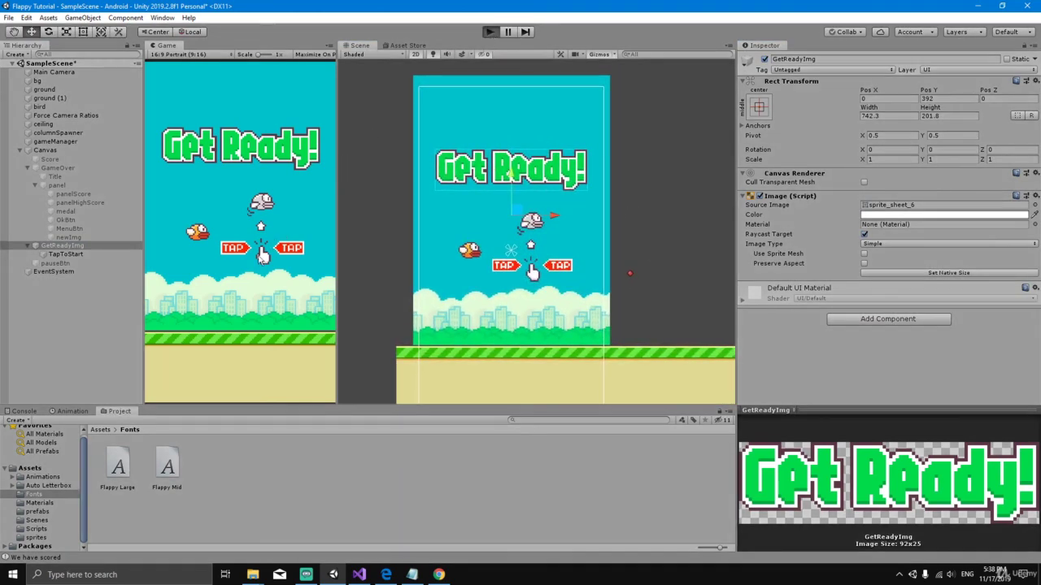
pyautogui.click(253, 260)
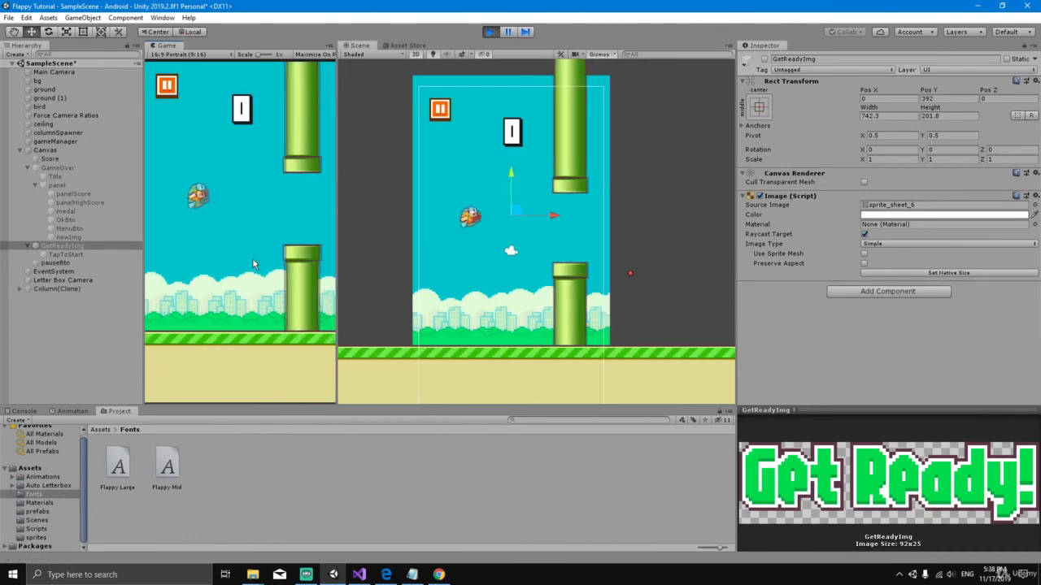
pyautogui.click(253, 264)
pyautogui.click(253, 264)
pyautogui.click(253, 264)
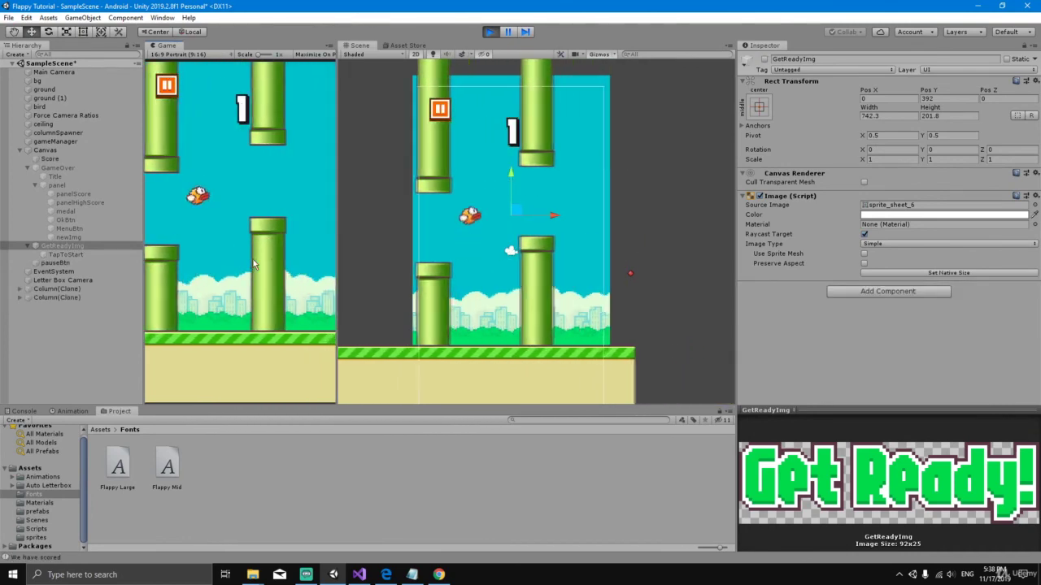
pyautogui.click(253, 264)
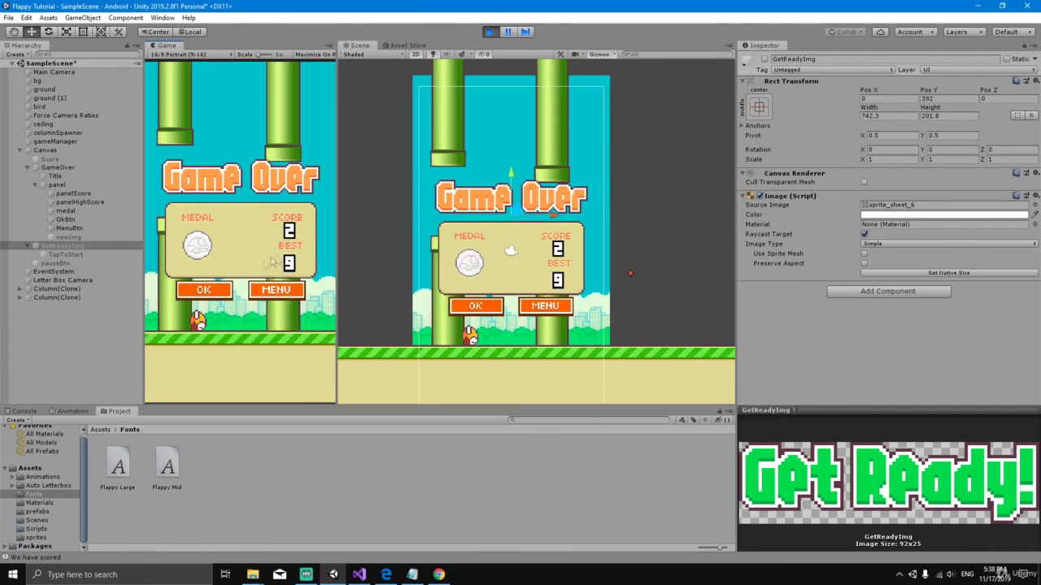
# Restart from the game-over panel and fly the bird through the pipes to check the in-game score digits
pyautogui.click(219, 293)
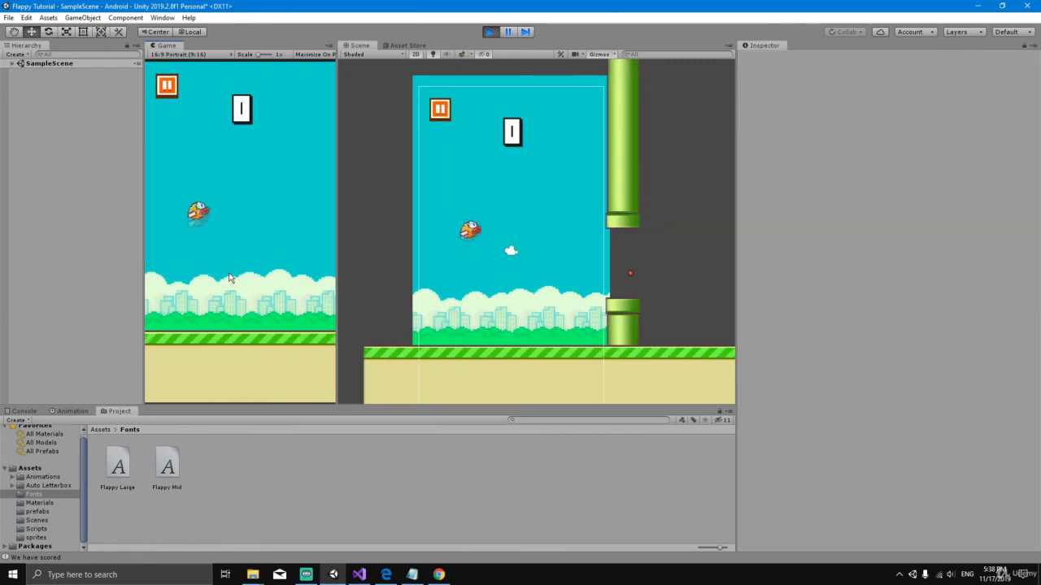
pyautogui.click(229, 280)
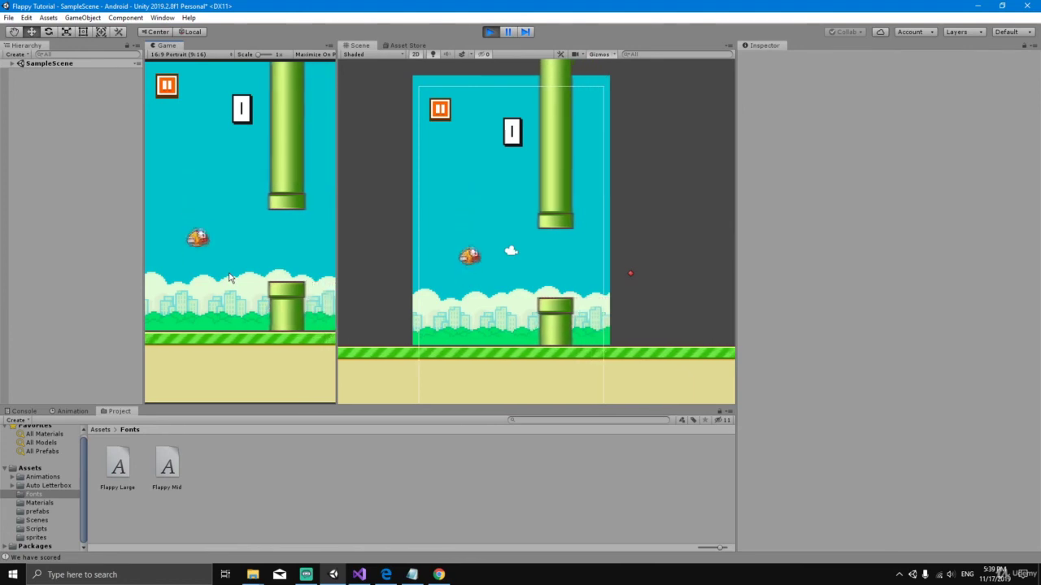
pyautogui.click(230, 278)
pyautogui.click(230, 278)
pyautogui.click(229, 278)
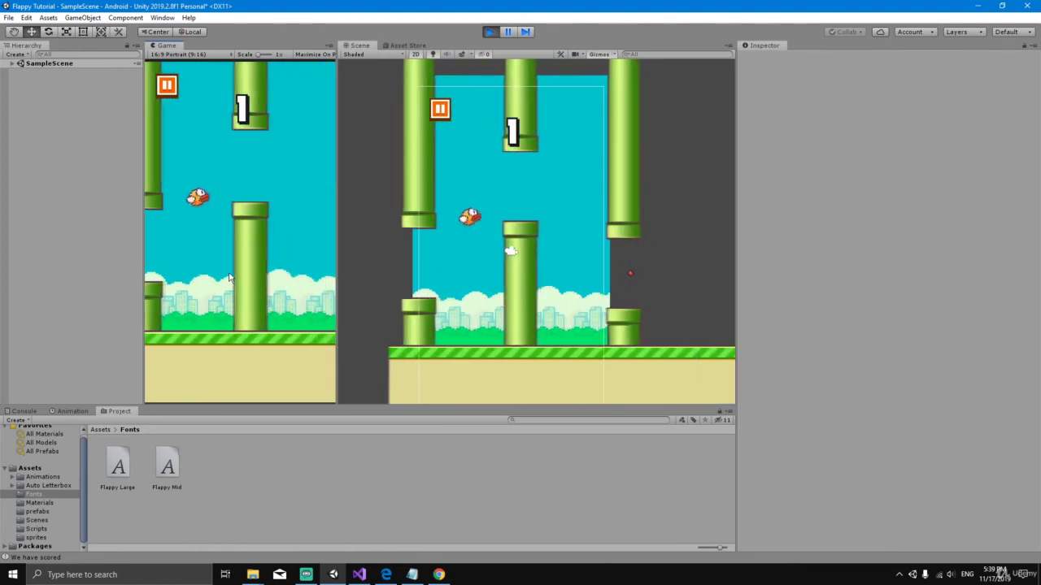
pyautogui.click(230, 278)
pyautogui.click(230, 278)
pyautogui.click(229, 279)
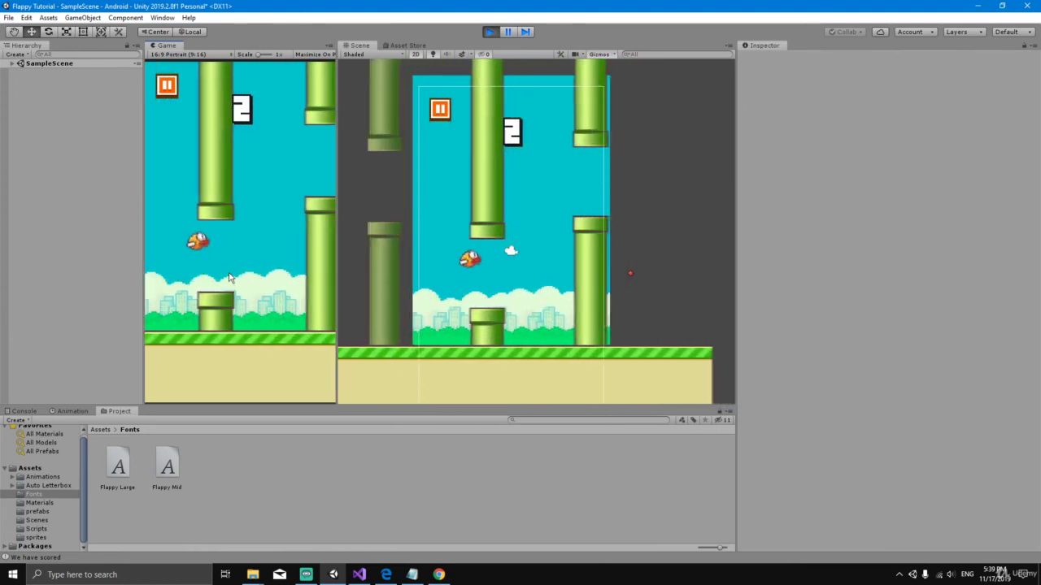
pyautogui.click(229, 278)
pyautogui.click(229, 278)
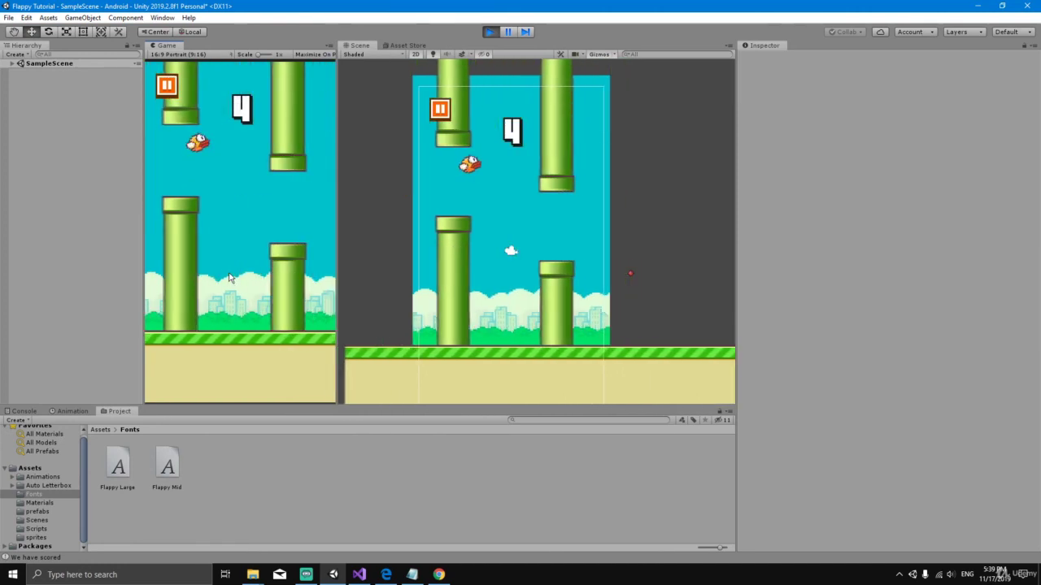
pyautogui.click(229, 278)
pyautogui.click(229, 278)
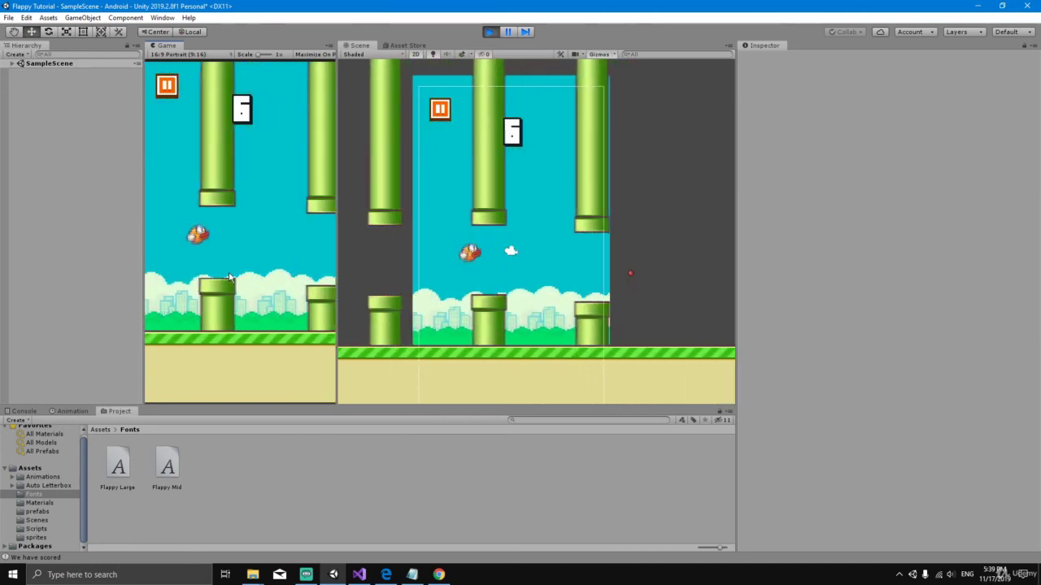
pyautogui.click(229, 278)
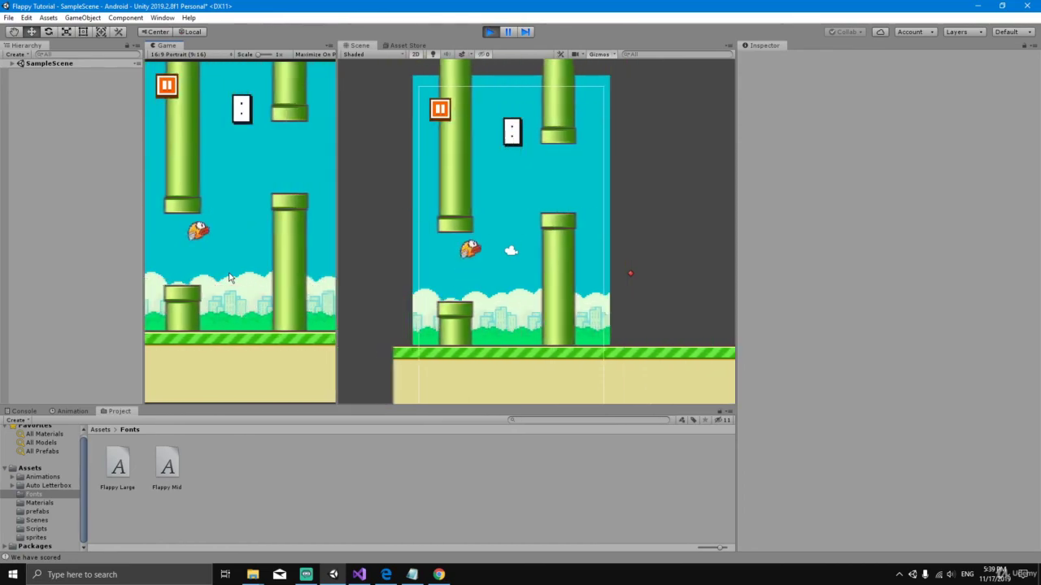